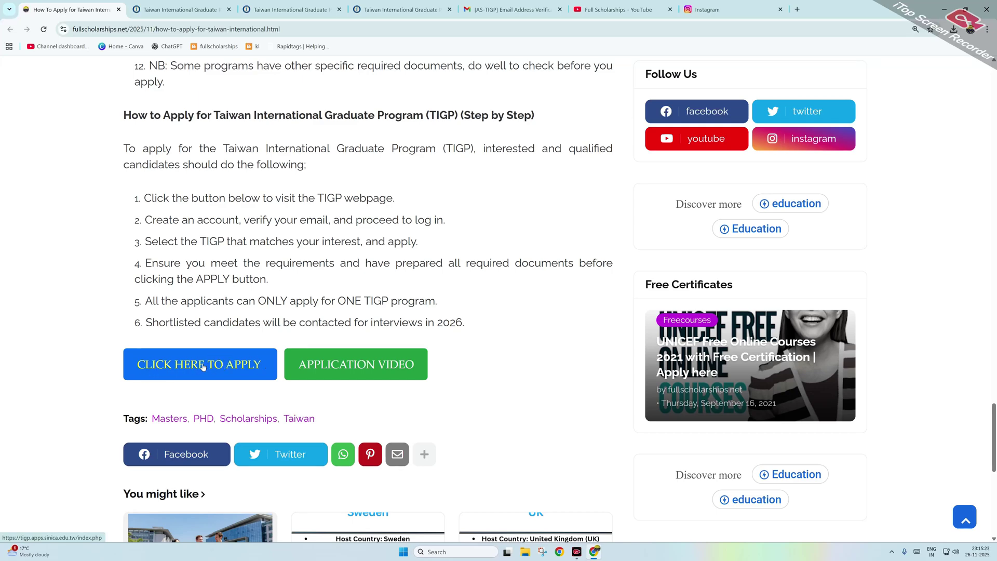
Step: On the TIGP 2026 application page, scroll past the 14 programmes and click APPLY to reach the login page
left_click(153, 8)
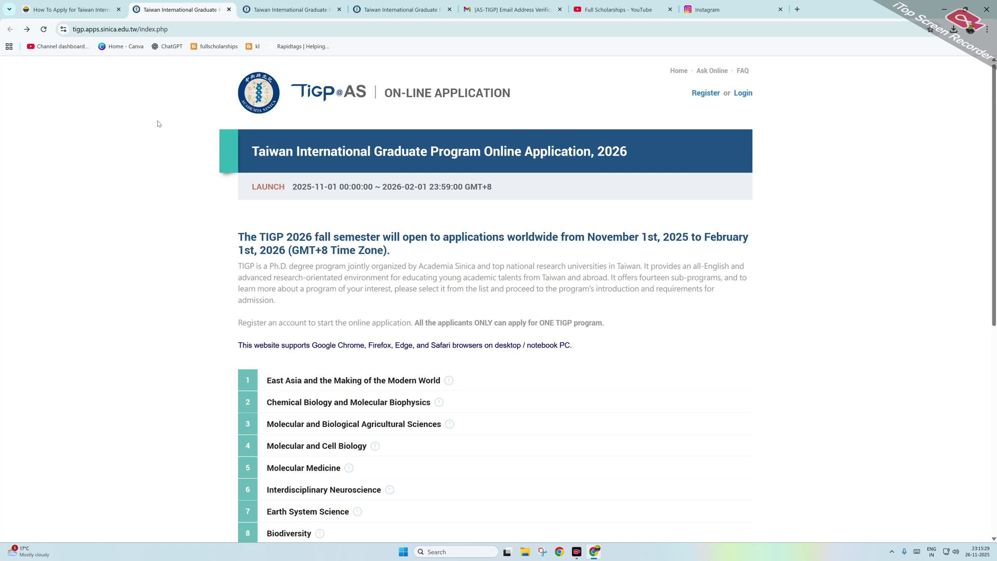
left_click_drag(251, 155, 646, 153)
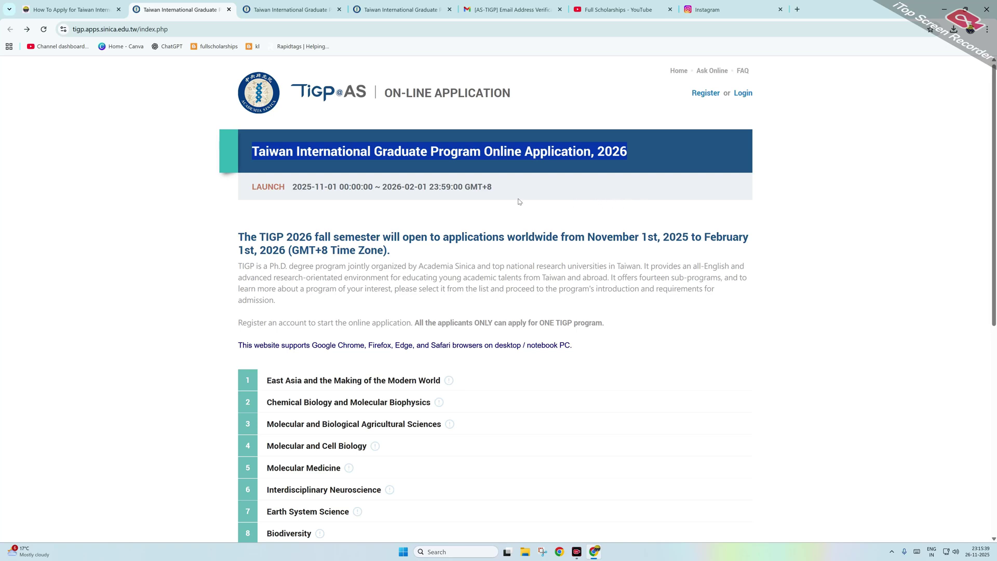
scroll(383, 221, "down", 1)
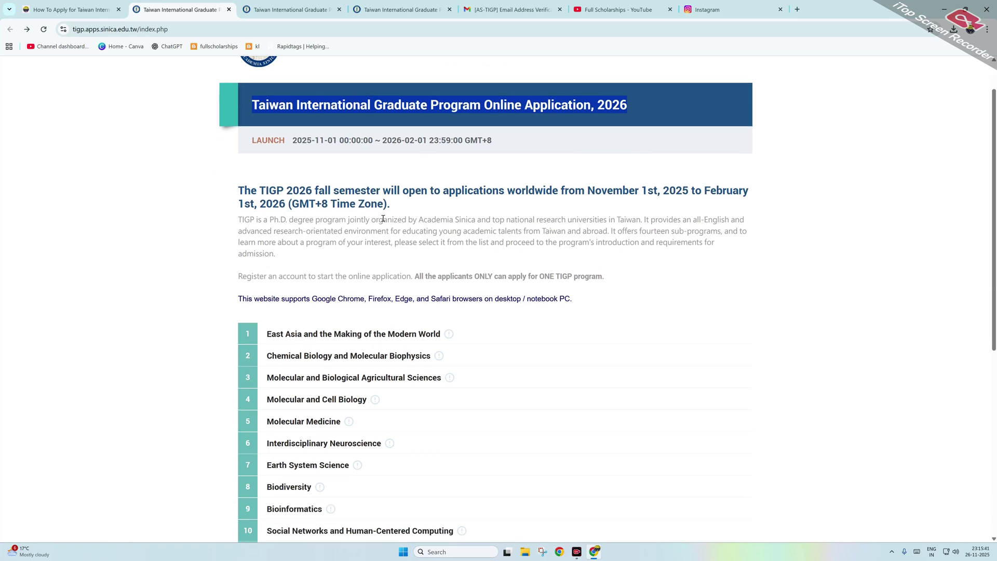
scroll(383, 219, "down", 2)
scroll(333, 224, "down", 2)
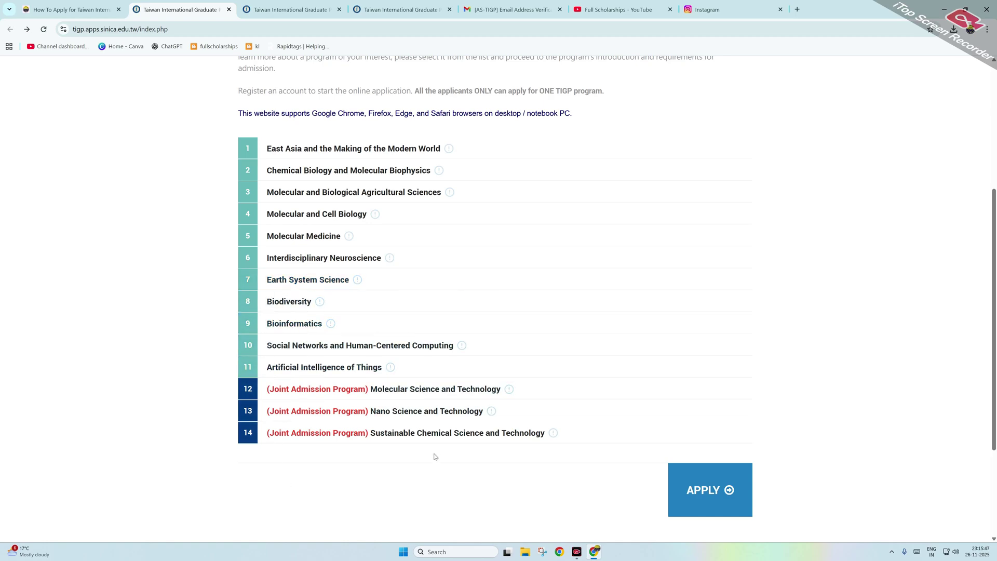
scroll(363, 330, "up", 5)
scroll(306, 205, "down", 5)
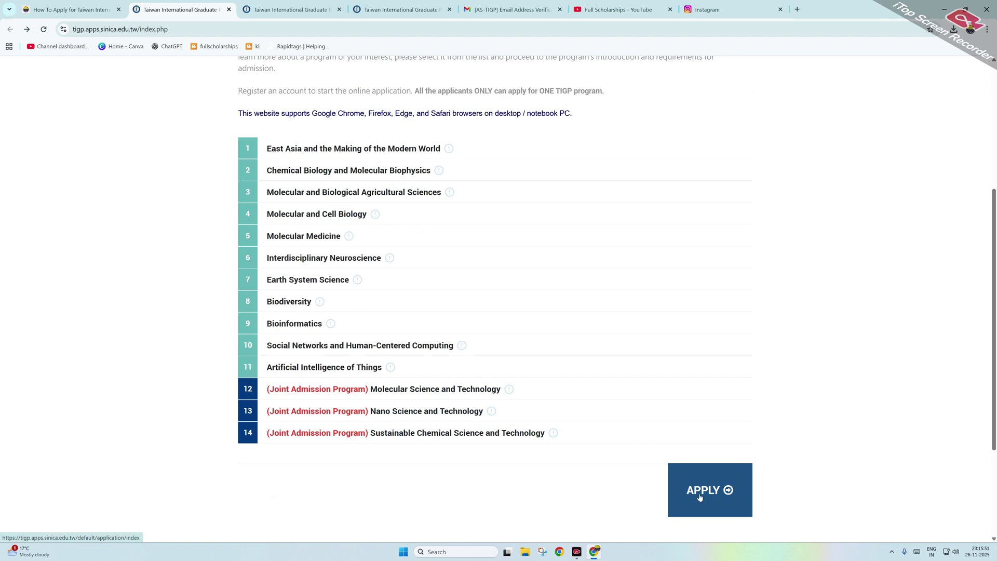
scroll(700, 497, "down", 1)
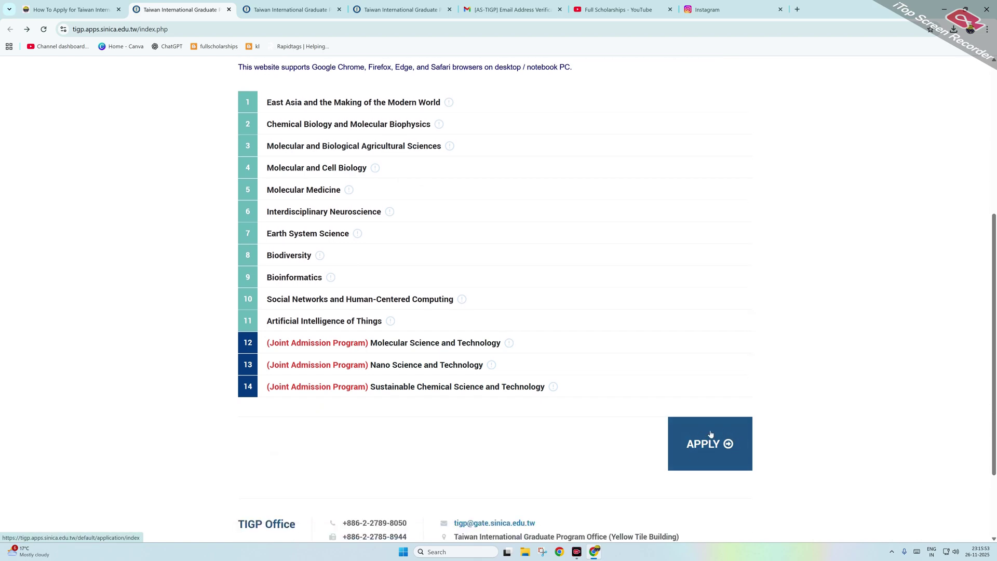
left_click(716, 443)
left_click(303, 4)
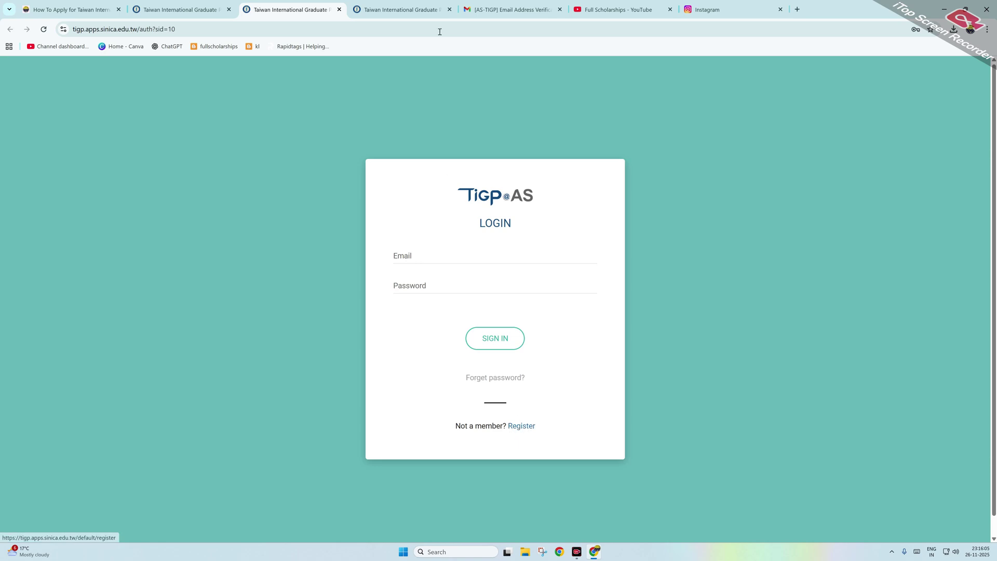
Step: Look over the account registration form, check the TIGP verification email, then close the registration tab
left_click(415, 3)
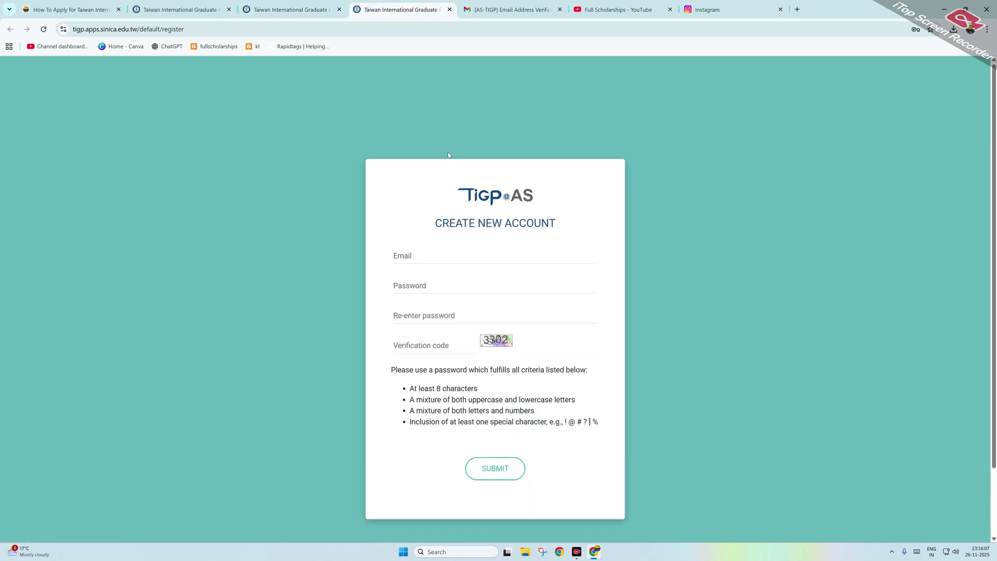
left_click(430, 258)
left_click(424, 286)
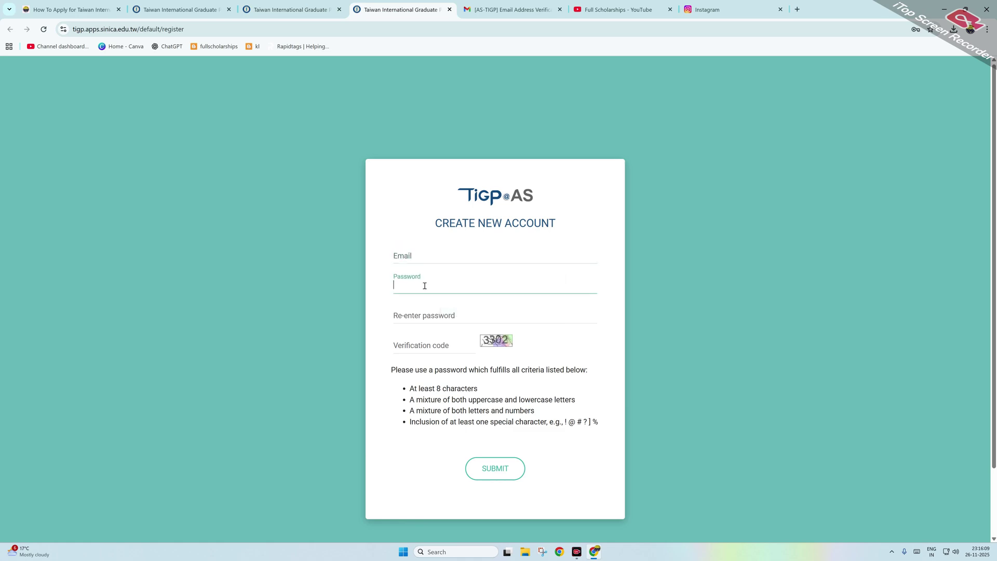
left_click(423, 317)
left_click(417, 346)
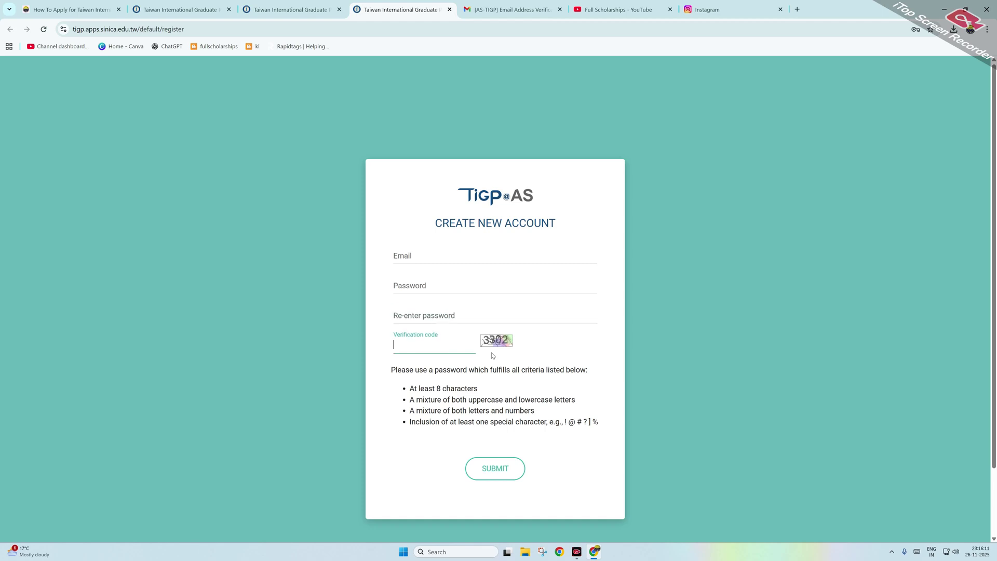
left_click(482, 342)
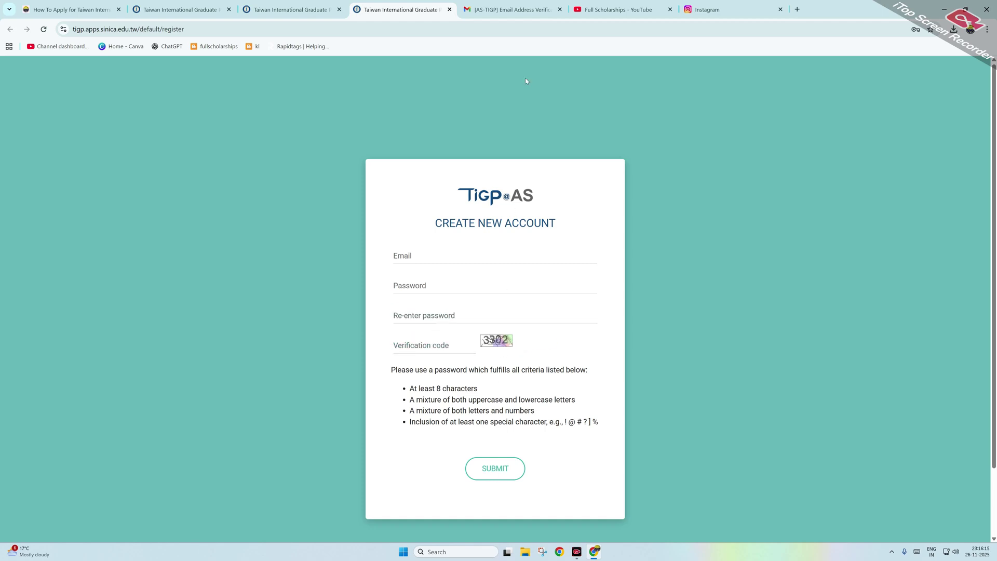
left_click(509, 8)
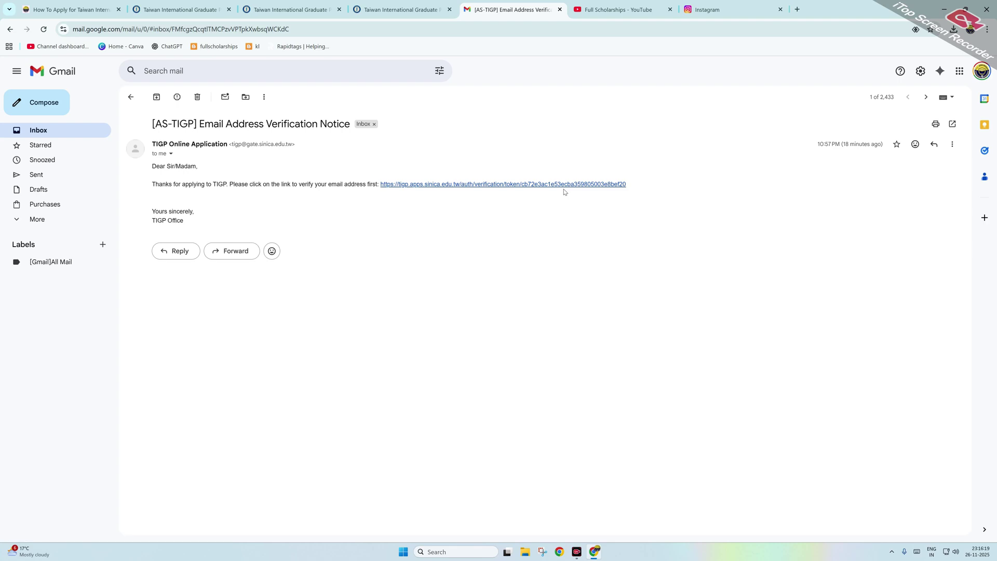
left_click(423, 5)
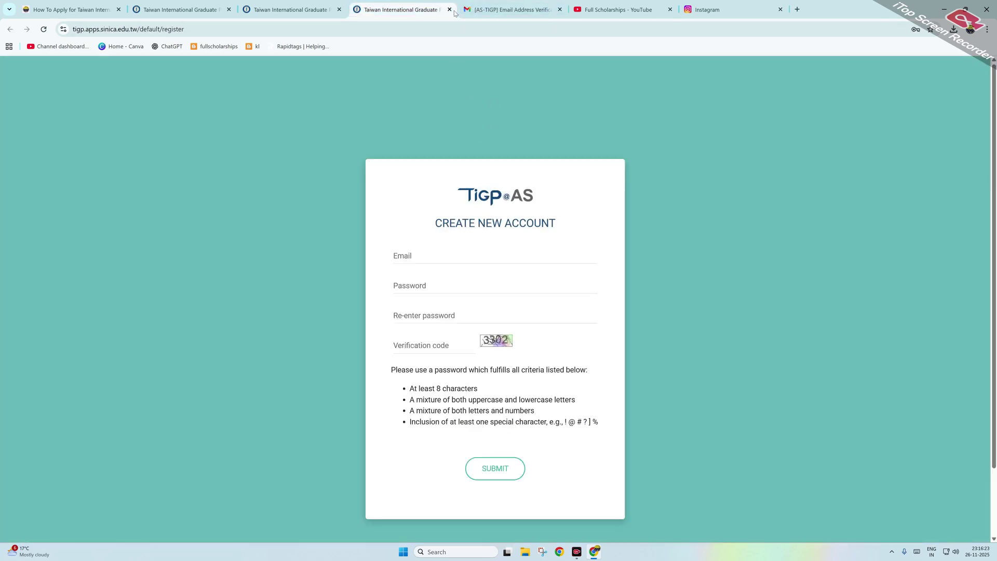
left_click(450, 9)
Step: Sign in on the login tab using the saved credentials and the Windows PIN
left_click(312, 9)
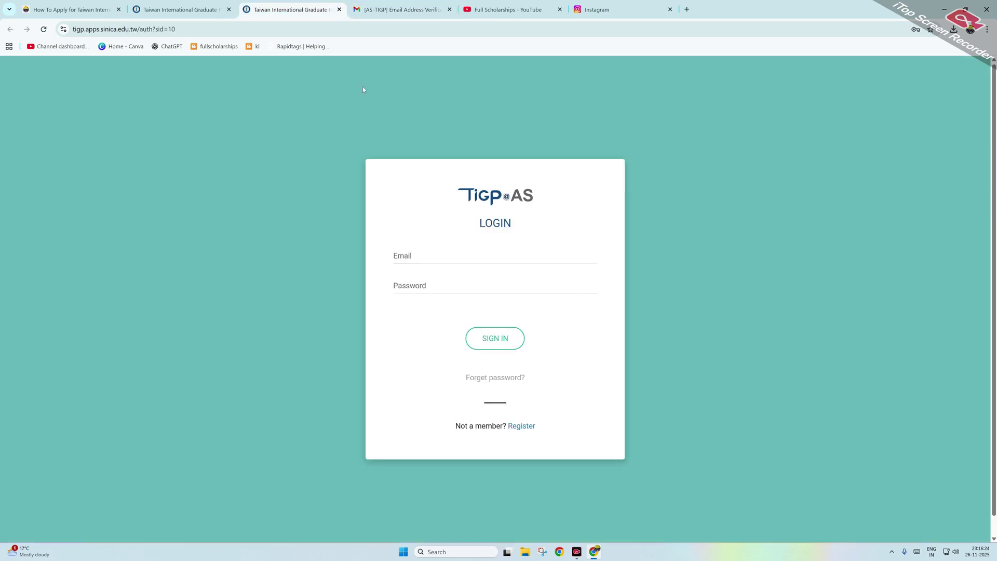
left_click(463, 256)
left_click(484, 286)
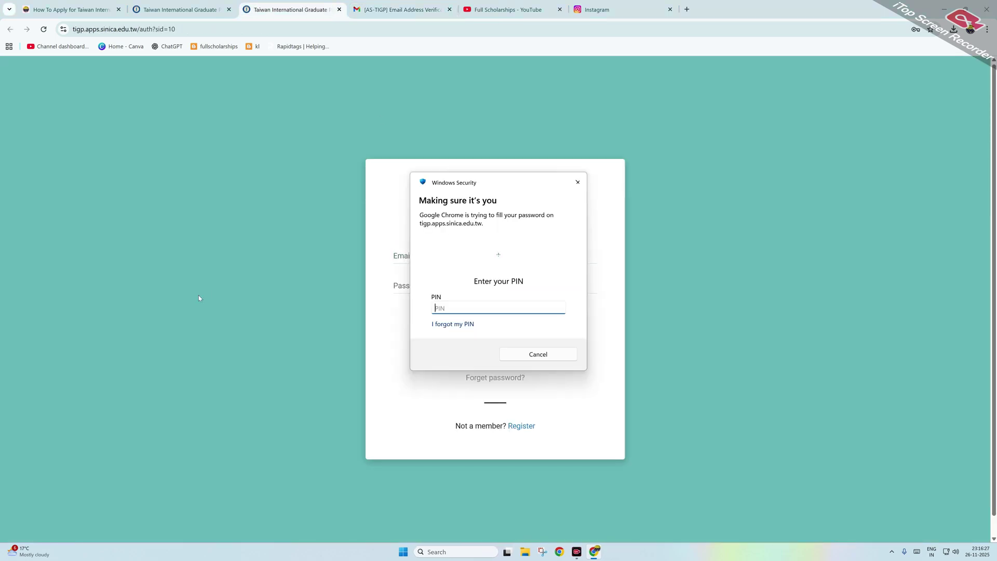
type("••••")
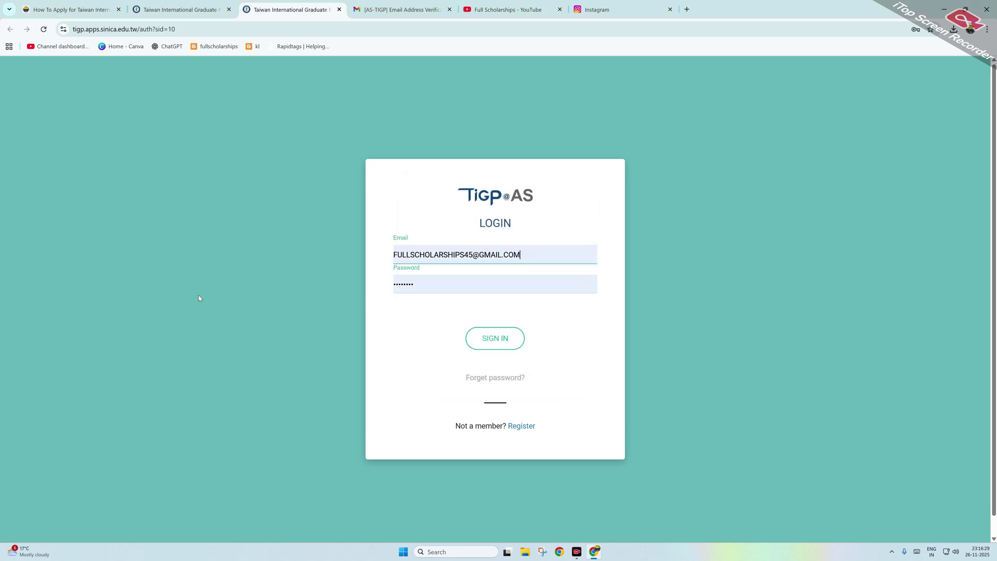
left_click(505, 338)
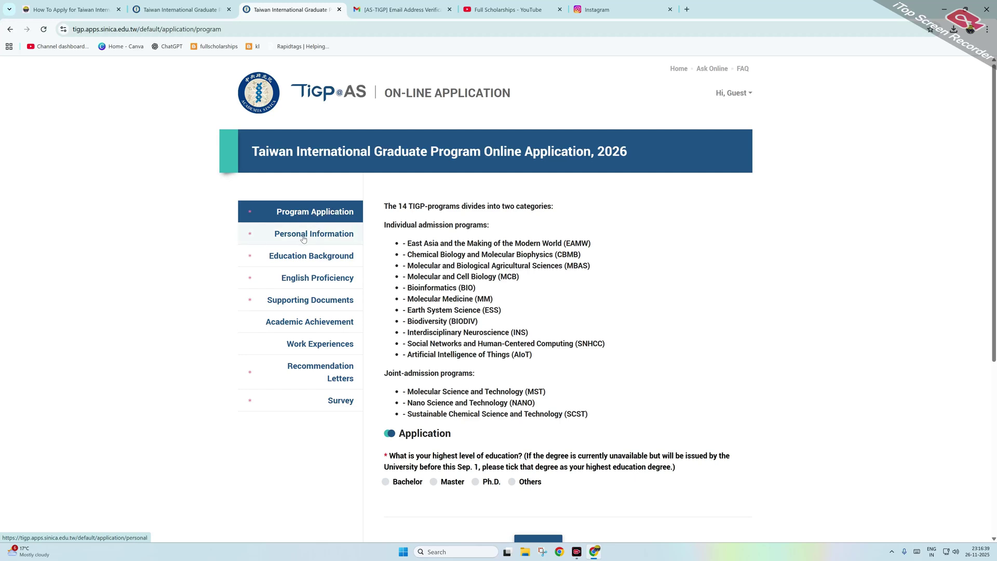
Step: Answer Master as highest education and choose the individual program Artificial Intelligence of Things
scroll(302, 236, "down", 1)
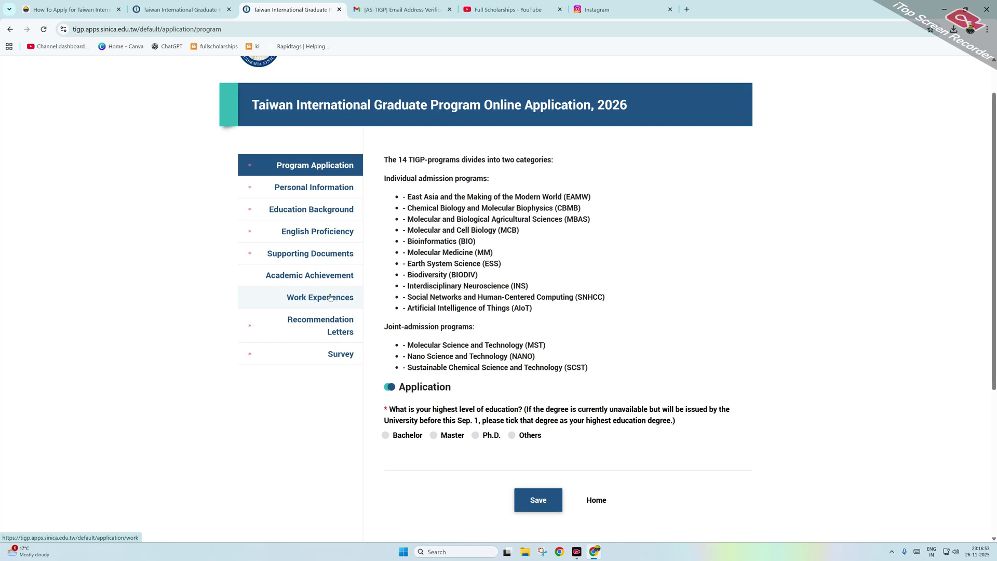
scroll(291, 282, "down", 1)
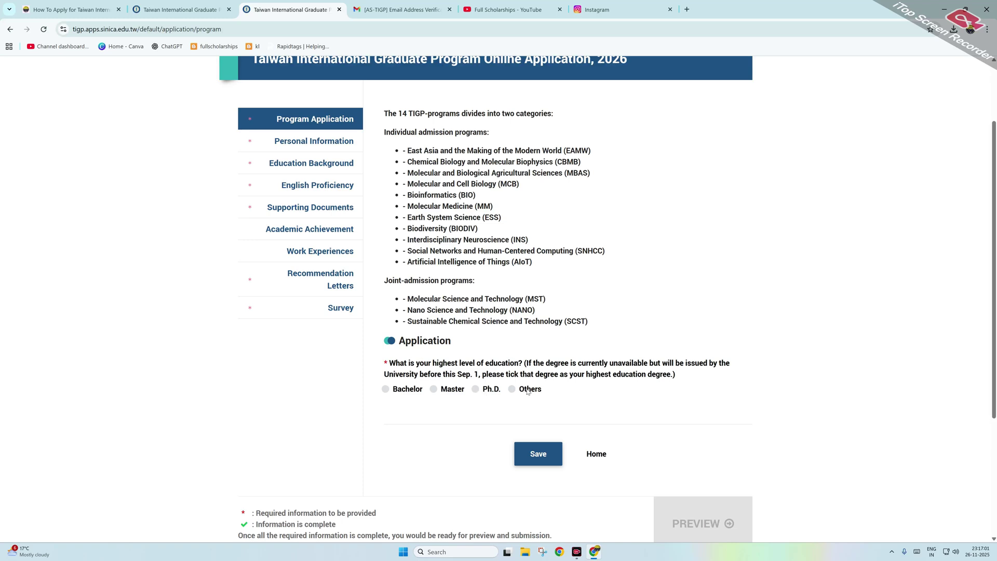
left_click(434, 390)
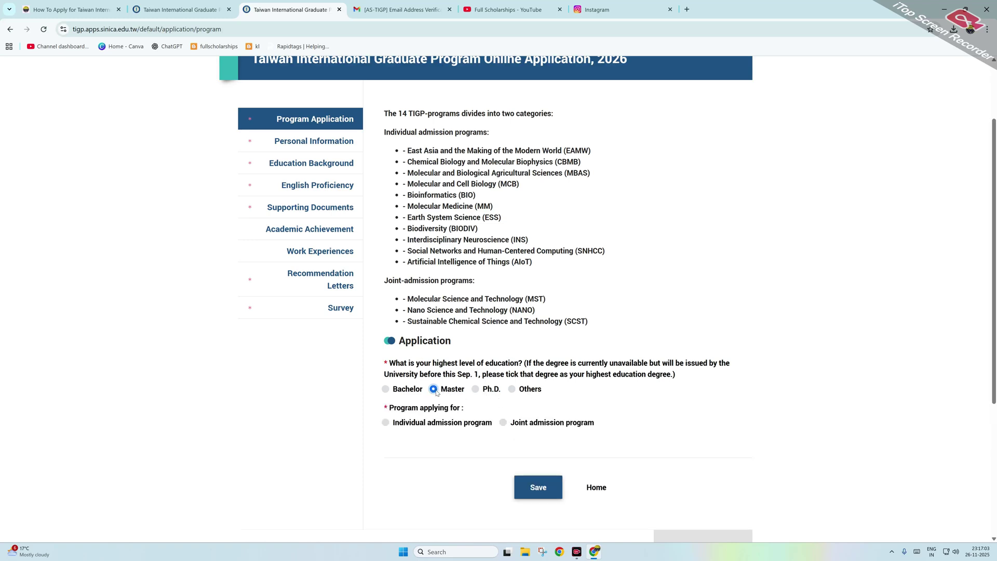
left_click(386, 423)
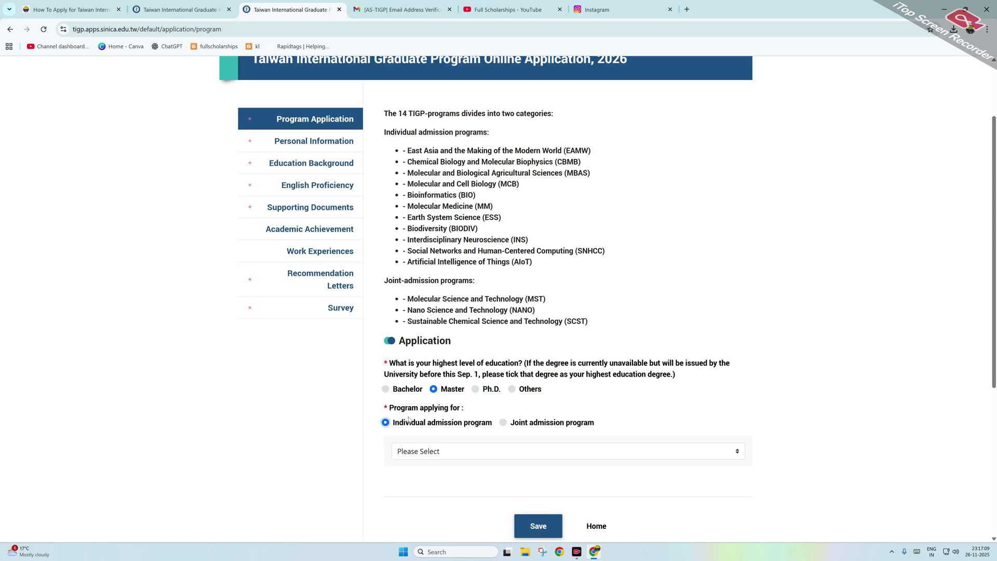
left_click(438, 452)
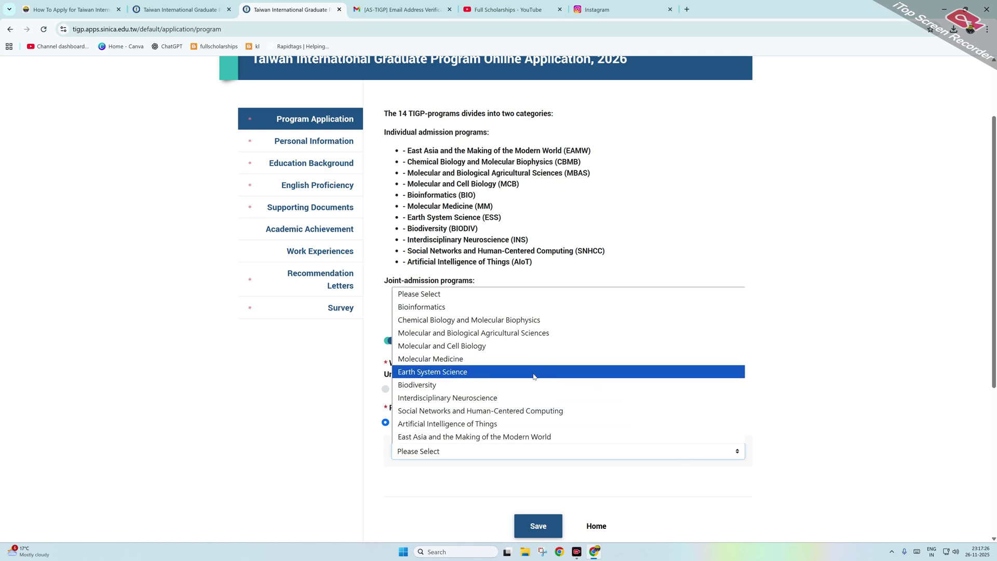
left_click(487, 424)
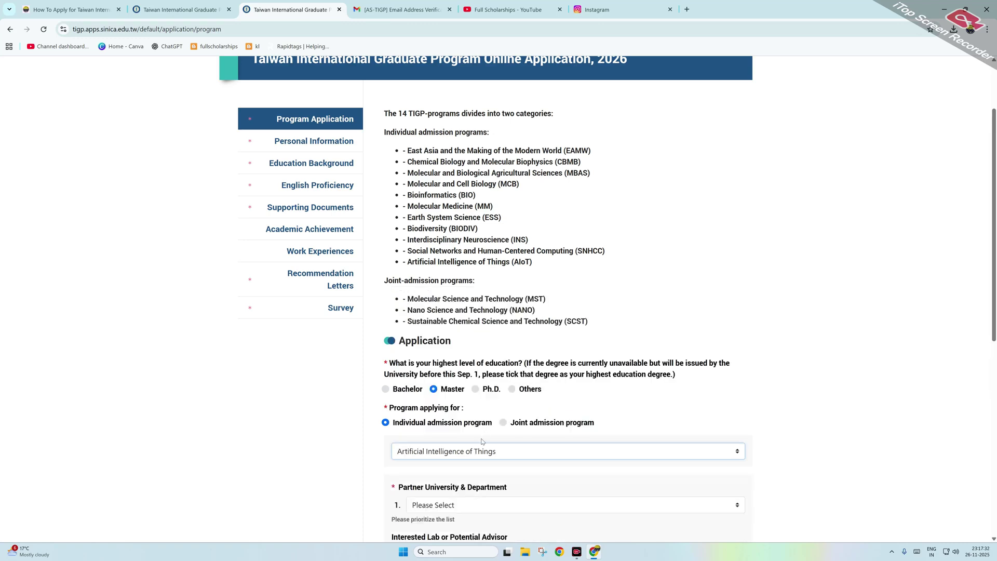
Step: Choose National Taiwan University's EECS college as partner and enter two advisor names
scroll(482, 442, "down", 1)
scroll(466, 460, "down", 1)
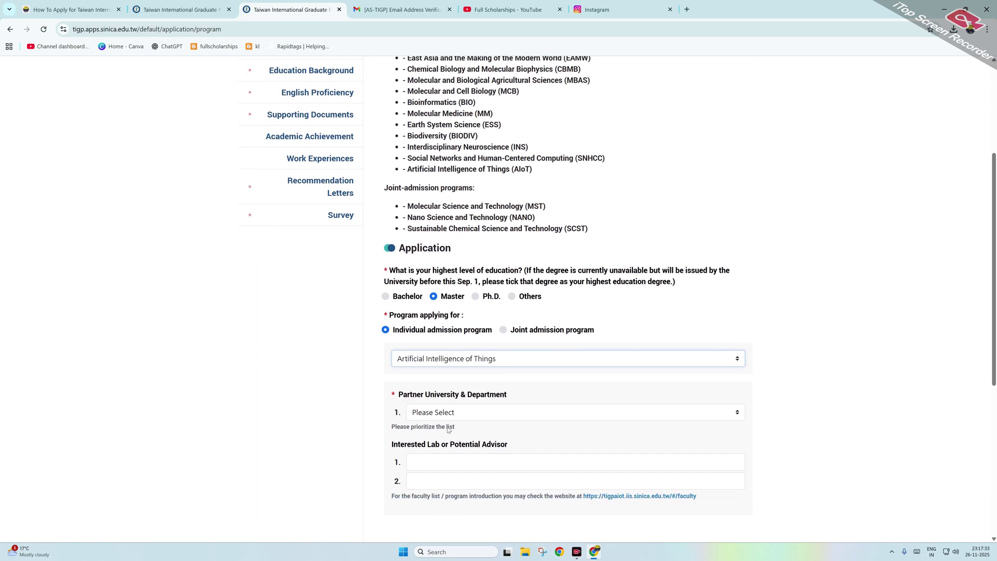
left_click(429, 413)
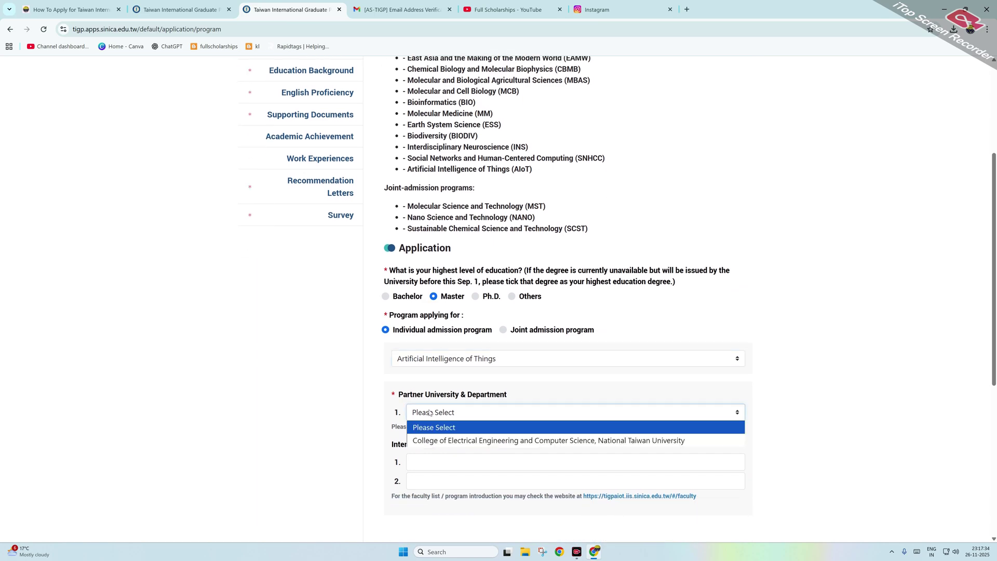
left_click(442, 441)
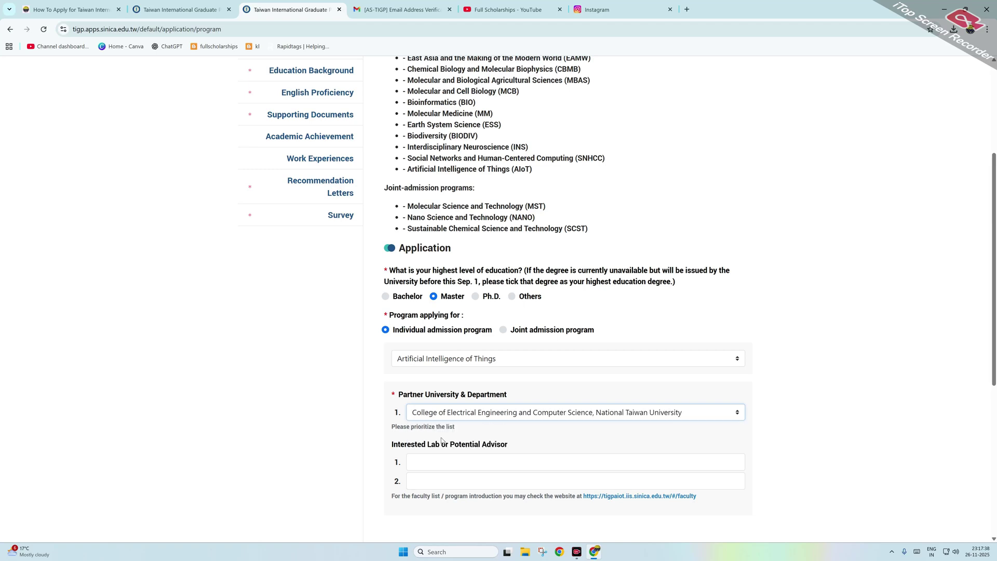
scroll(444, 438, "down", 1)
left_click(447, 416)
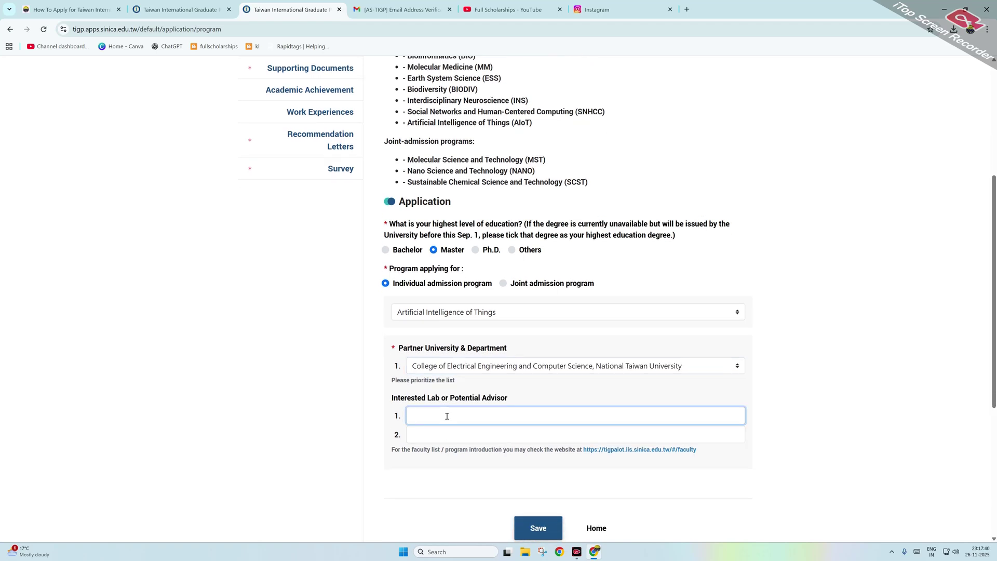
type("htfr jyyyj")
left_click(439, 439)
type("jfg jhghj")
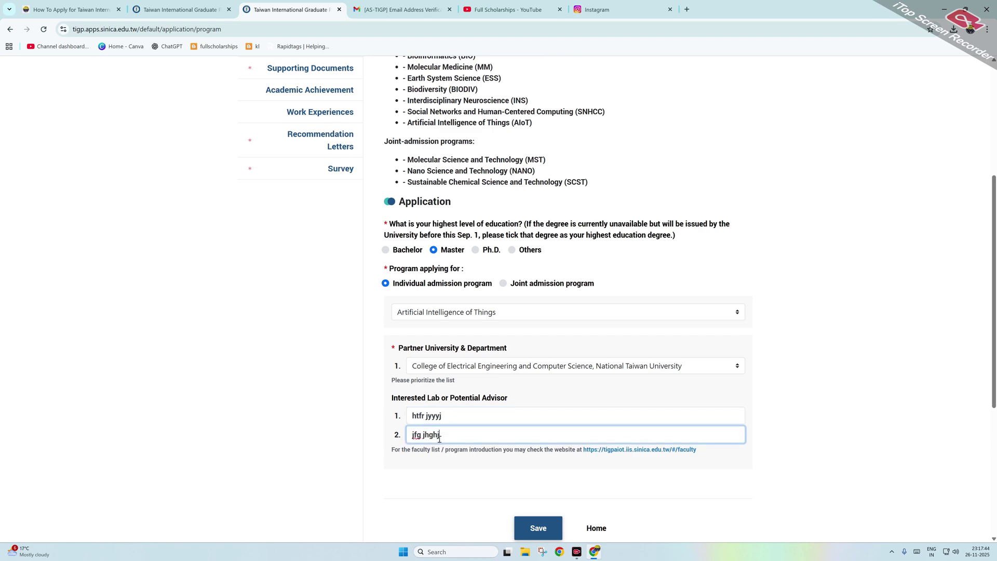
Step: Save the Program Application answers and return to the top of the page
scroll(475, 431, "down", 2)
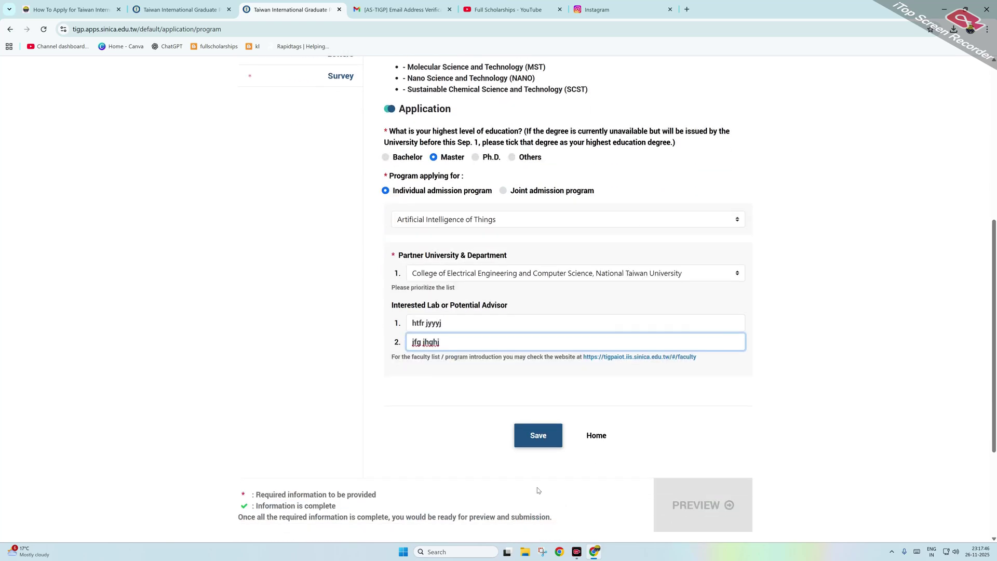
left_click(552, 435)
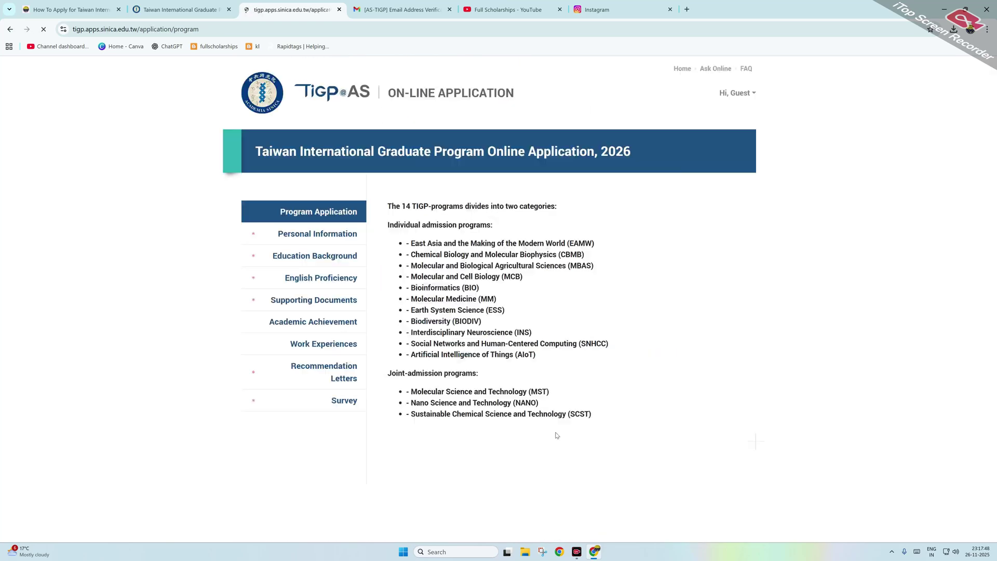
scroll(546, 287, "down", 6)
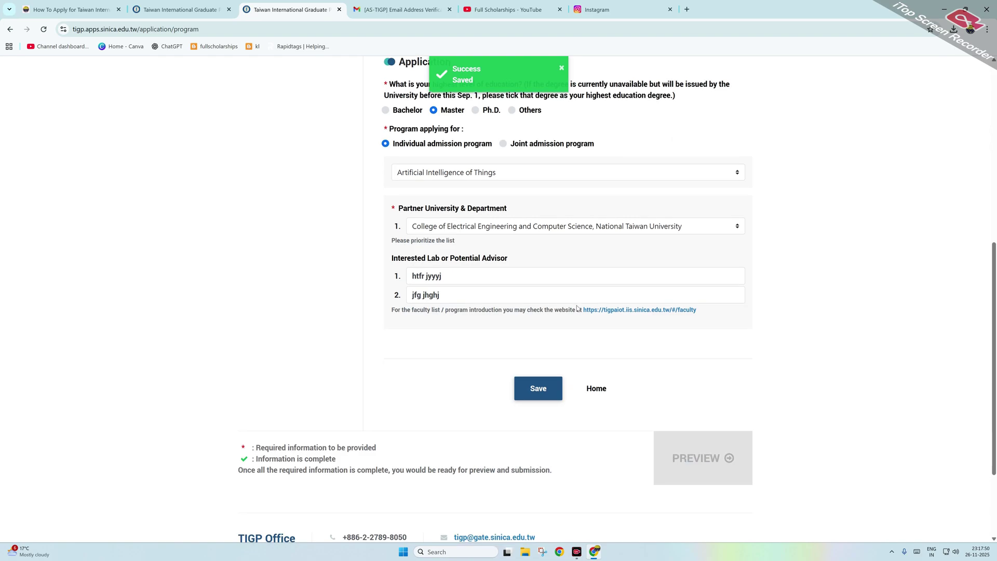
scroll(568, 312, "up", 5)
scroll(365, 267, "up", 4)
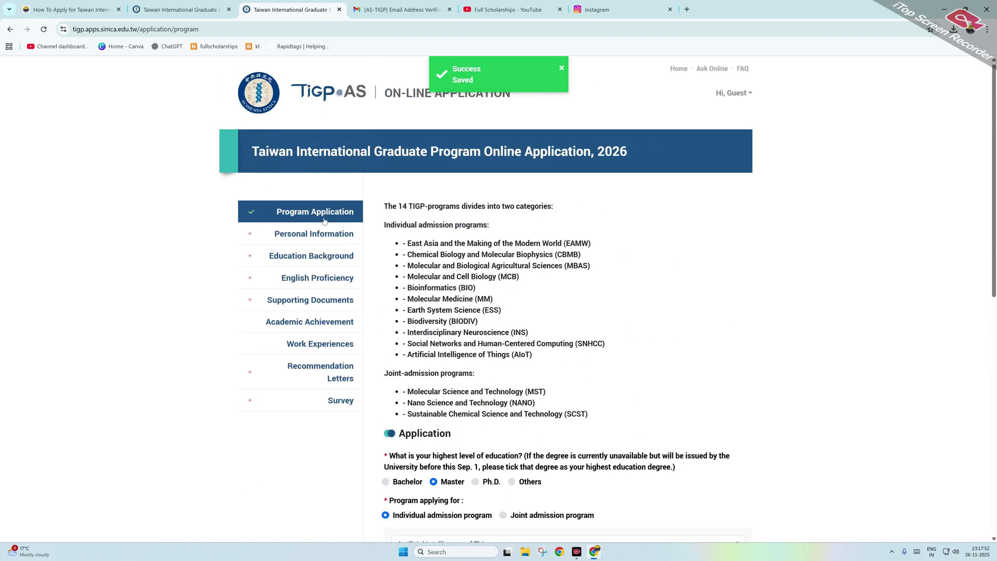
Step: In Personal Information, enter the applicant's given name and family name
left_click(307, 241)
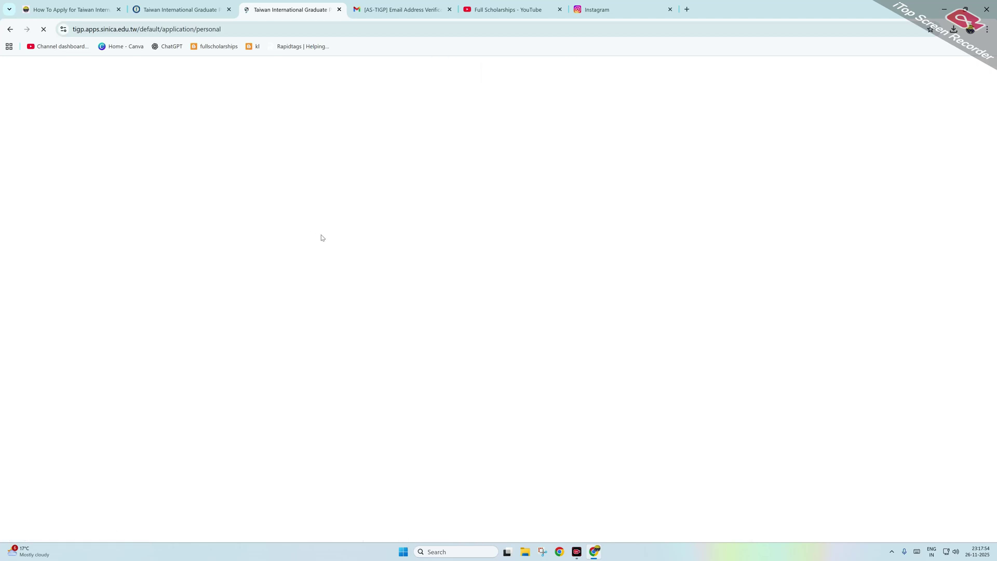
left_click(416, 246)
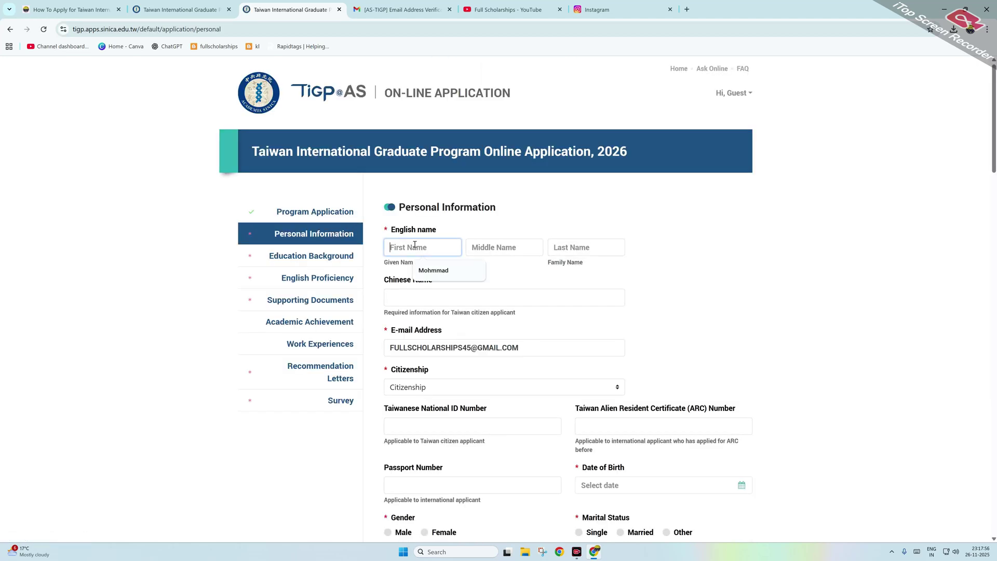
left_click(437, 271)
left_click(576, 249)
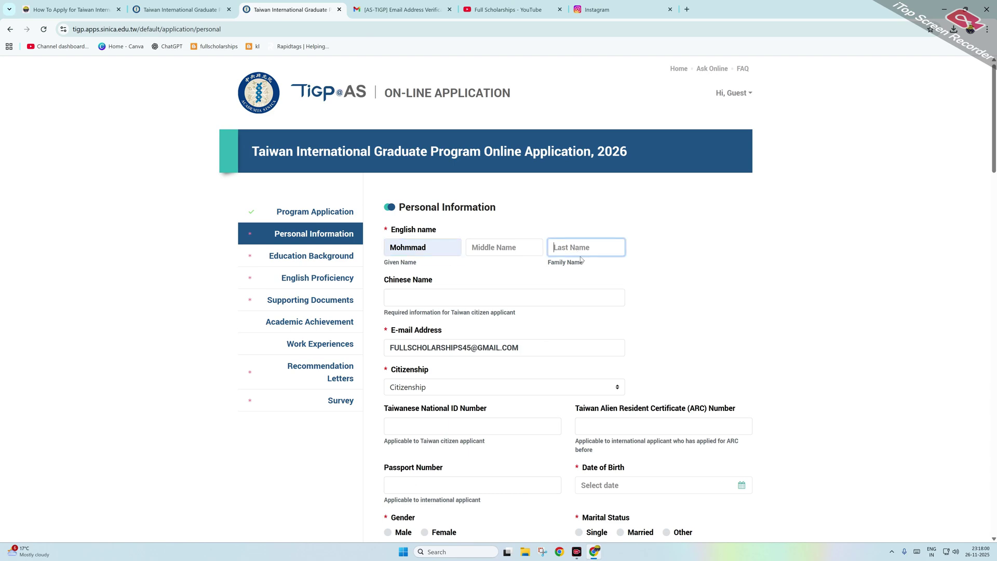
key("shift+Tab")
key("shift+Tab")
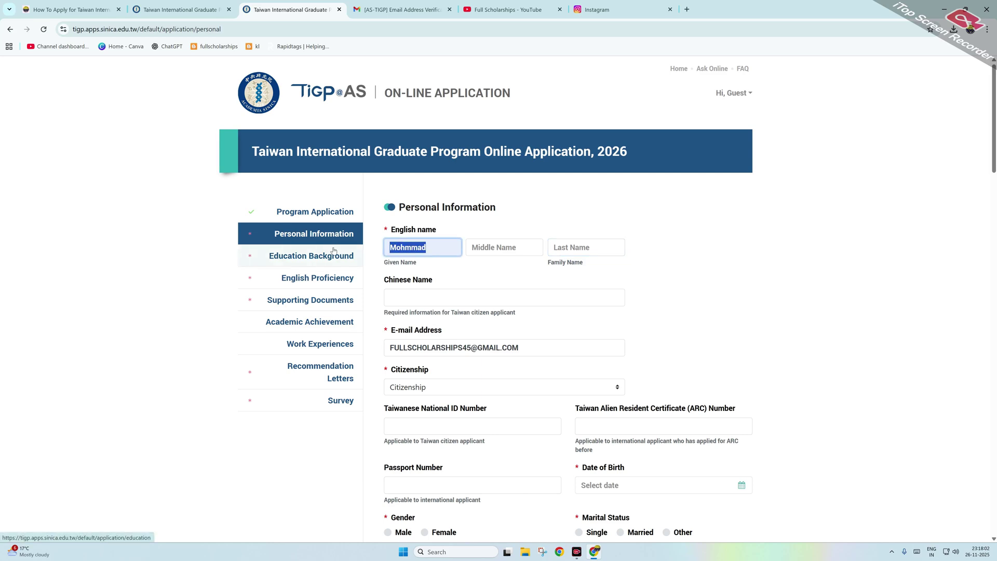
type("zain")
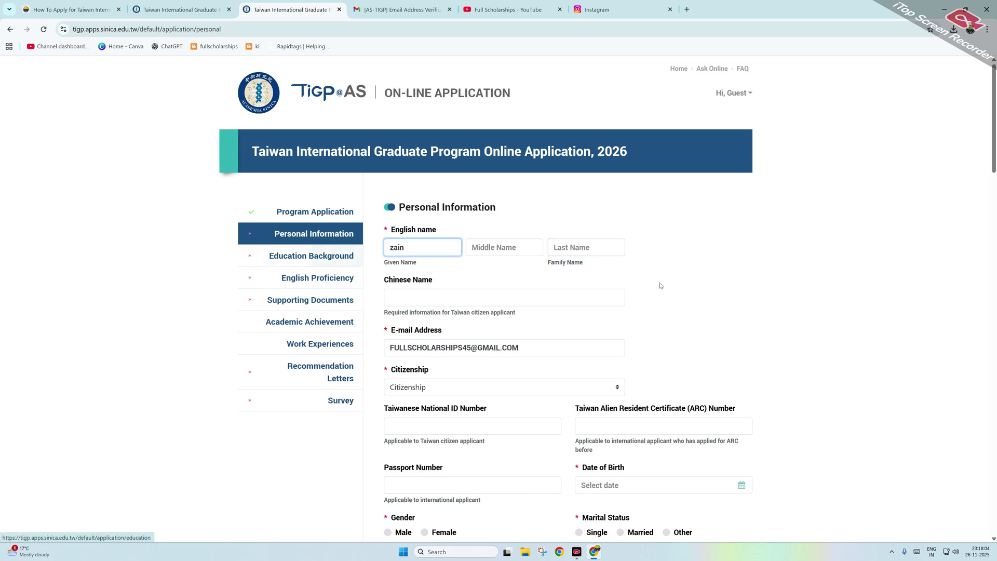
left_click(591, 243)
type("bhsa")
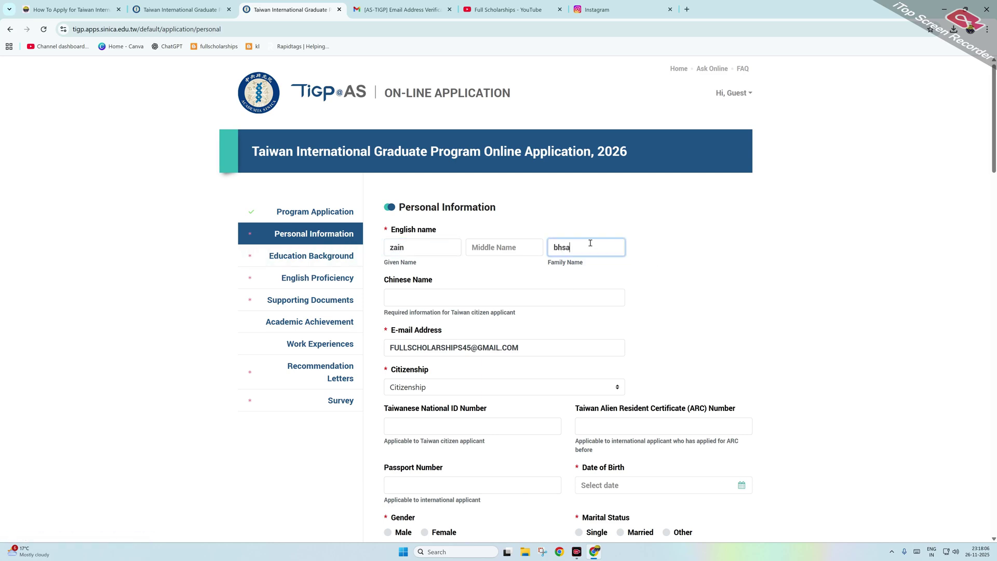
key("BackSpace")
key("BackSpace")
Step: Set citizenship to India and enter the applicant's passport number
left_click(427, 388)
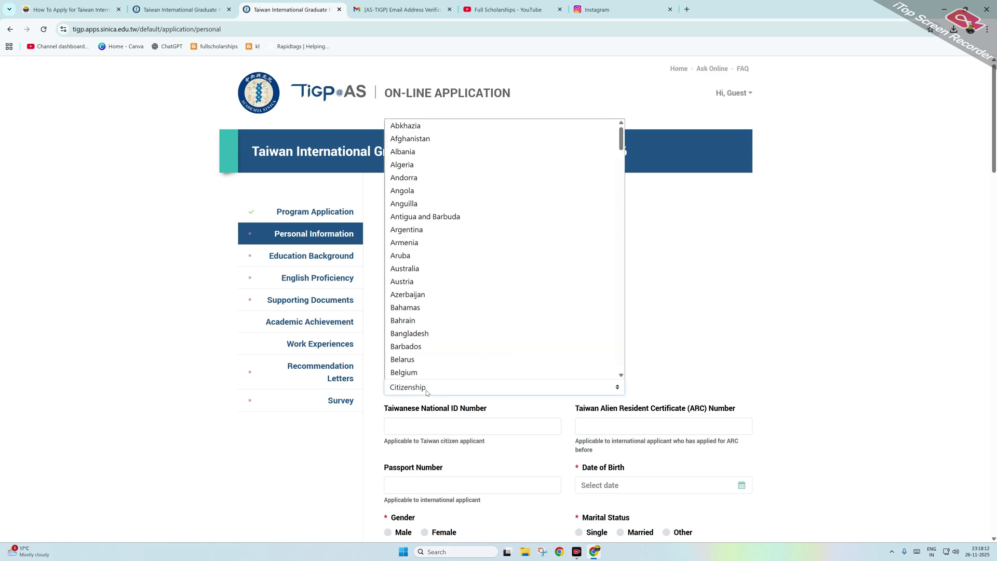
type("india")
key("Return")
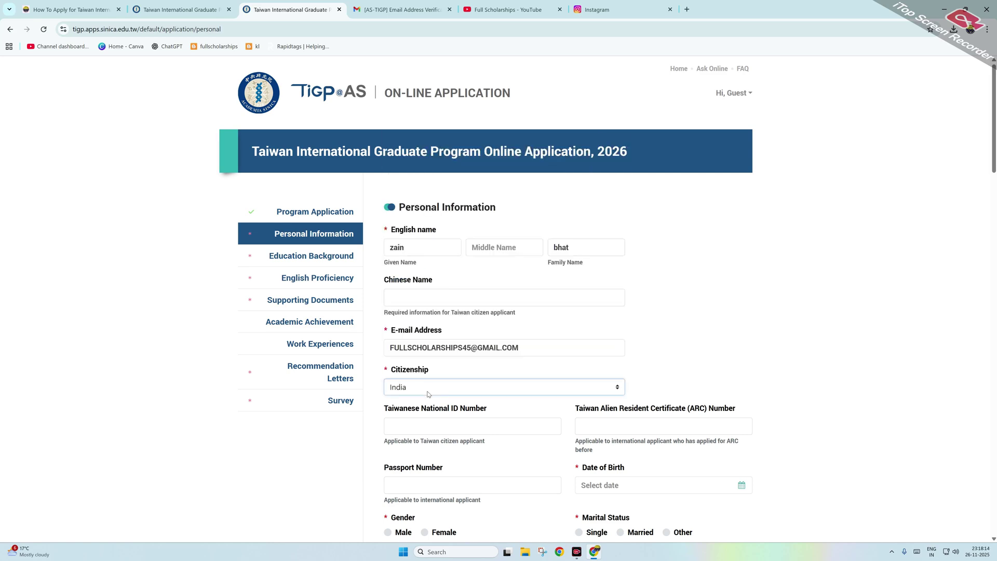
scroll(589, 420, "down", 1)
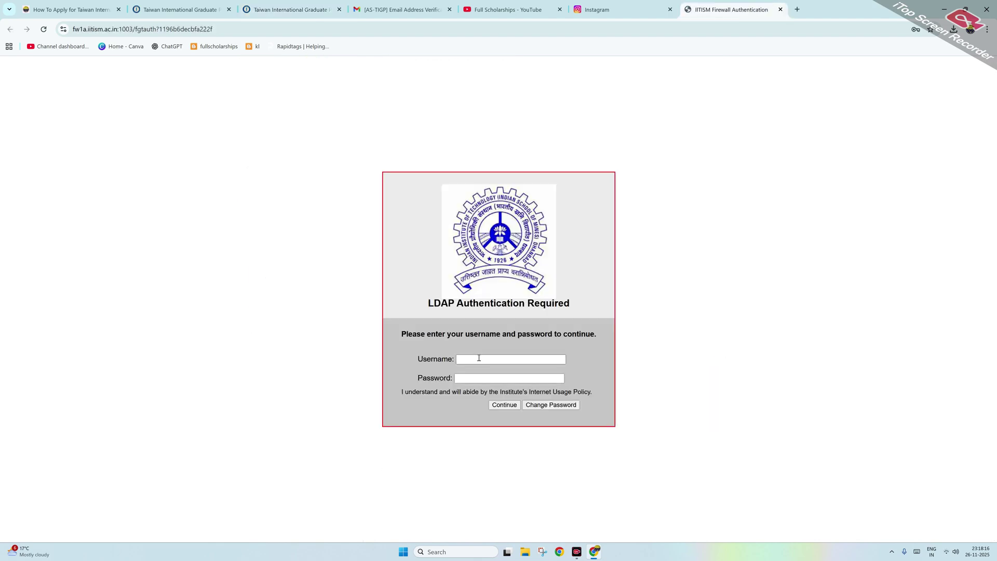
key("ctrl+w")
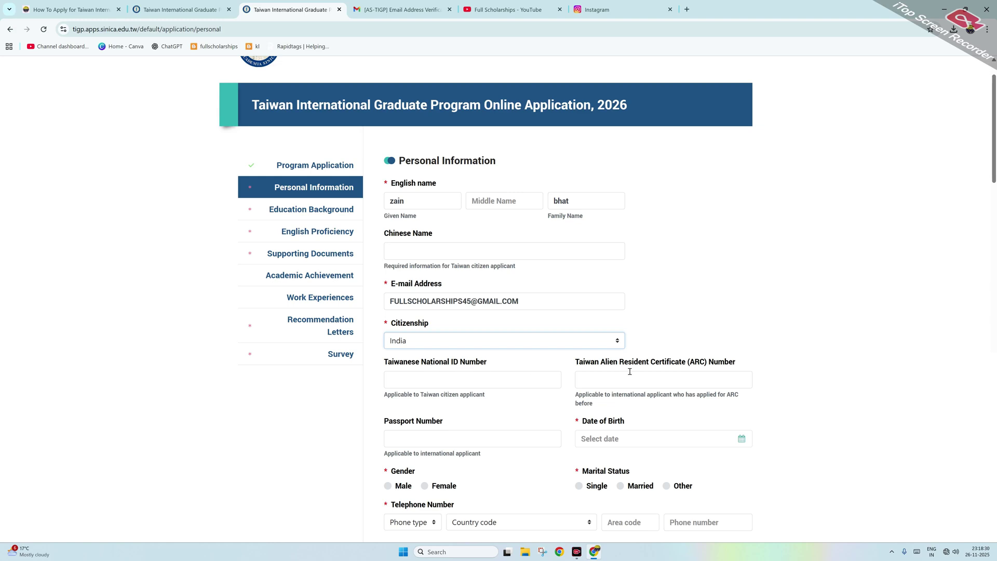
scroll(453, 378, "down", 1)
left_click(432, 392)
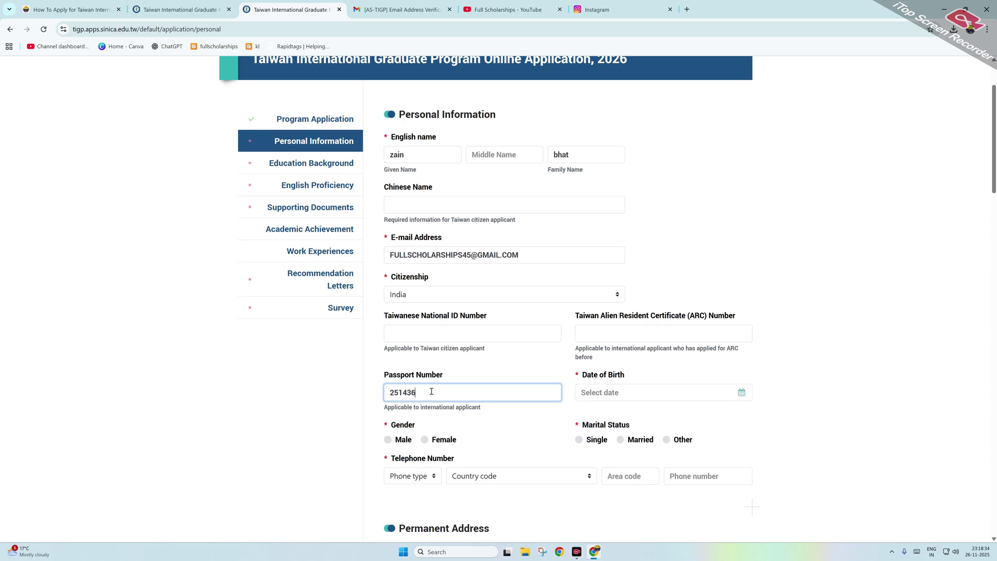
Step: Set the date of birth to 1 January 2005 in the calendar
left_click(744, 393)
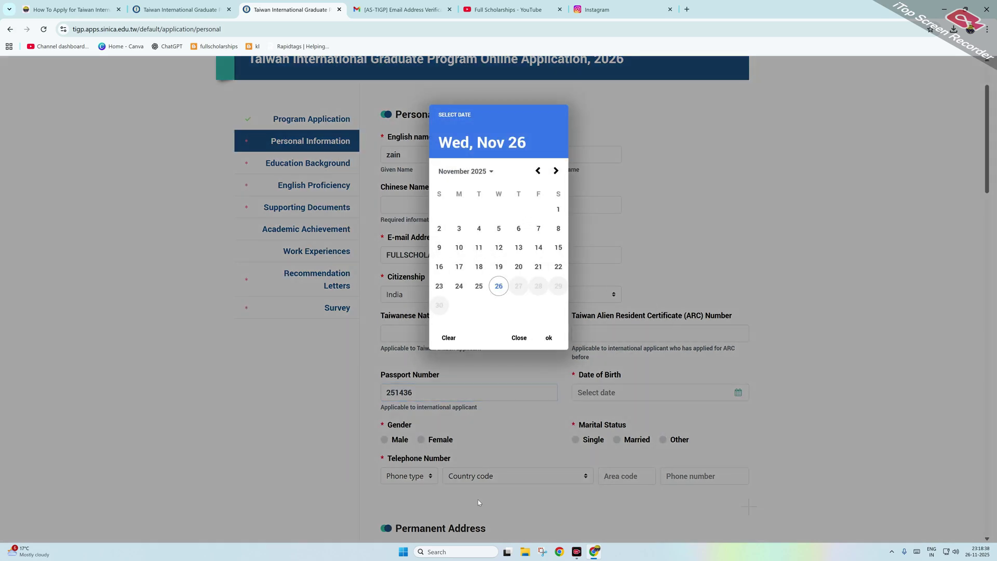
left_click(464, 171)
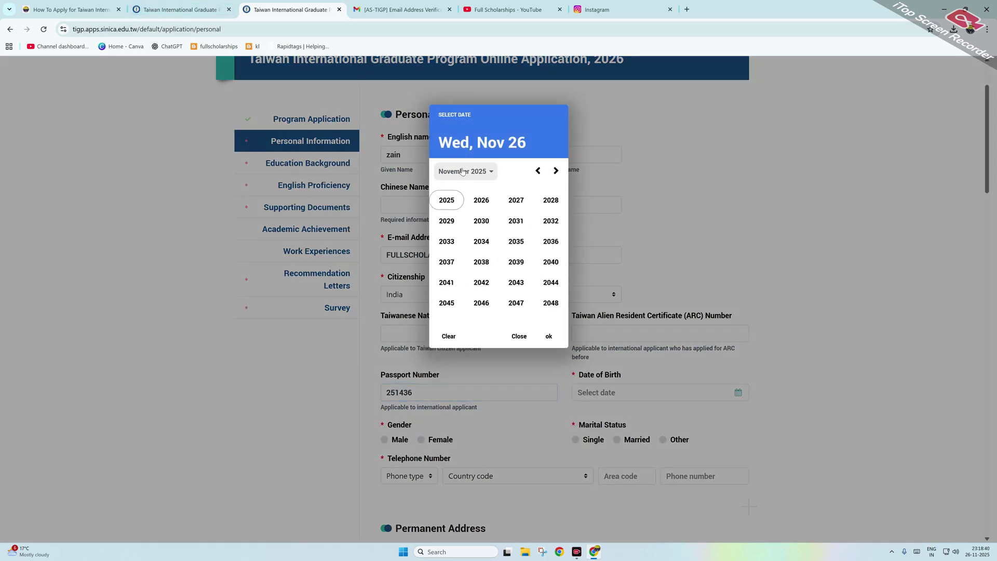
left_click(537, 171)
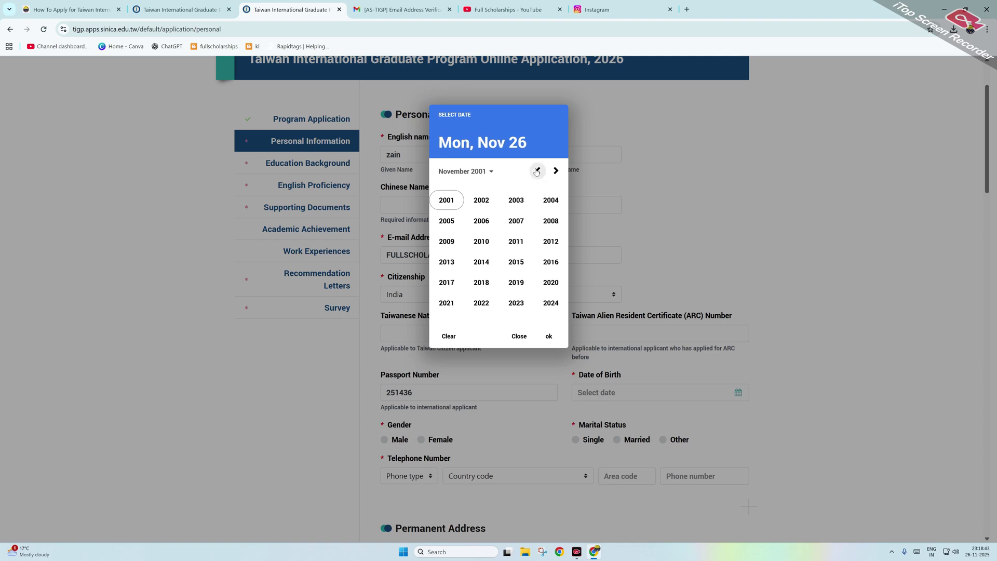
left_click(448, 221)
left_click(452, 205)
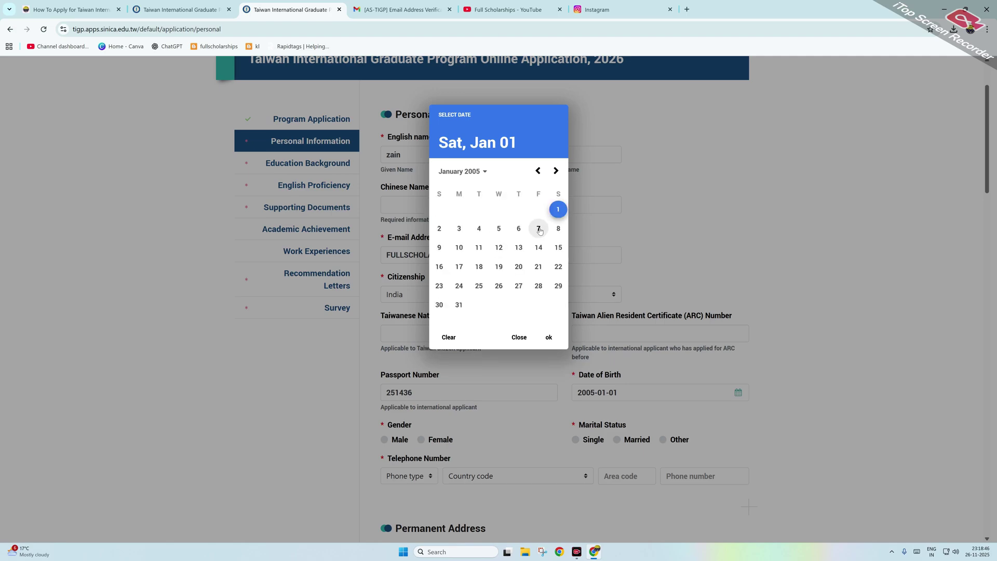
left_click(555, 210)
Step: Mark gender Male and status Single, and add a Mobile phone with India's country code
scroll(485, 304, "down", 2)
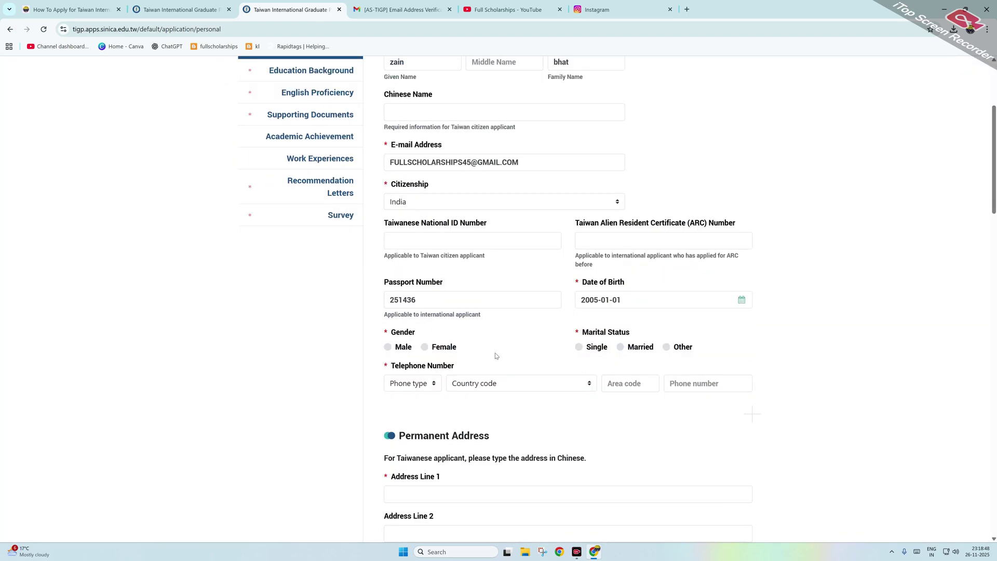
left_click(389, 347)
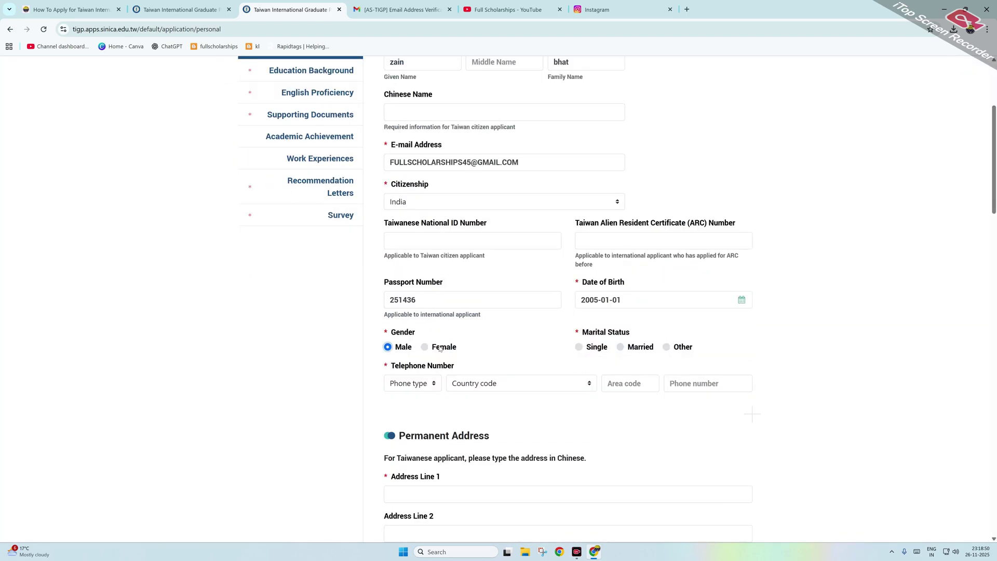
left_click(581, 348)
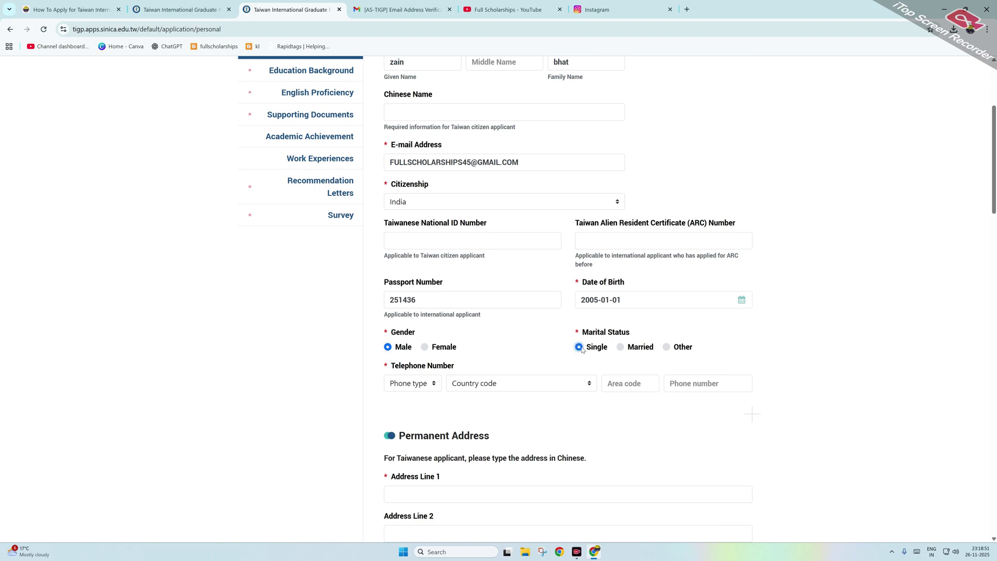
left_click(425, 387)
left_click(404, 412)
left_click(478, 387)
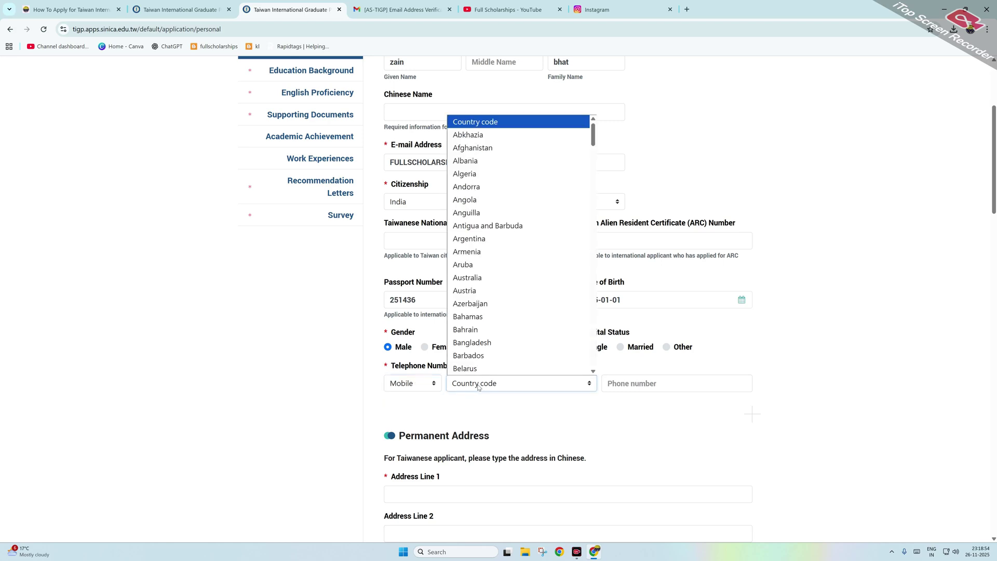
type("in")
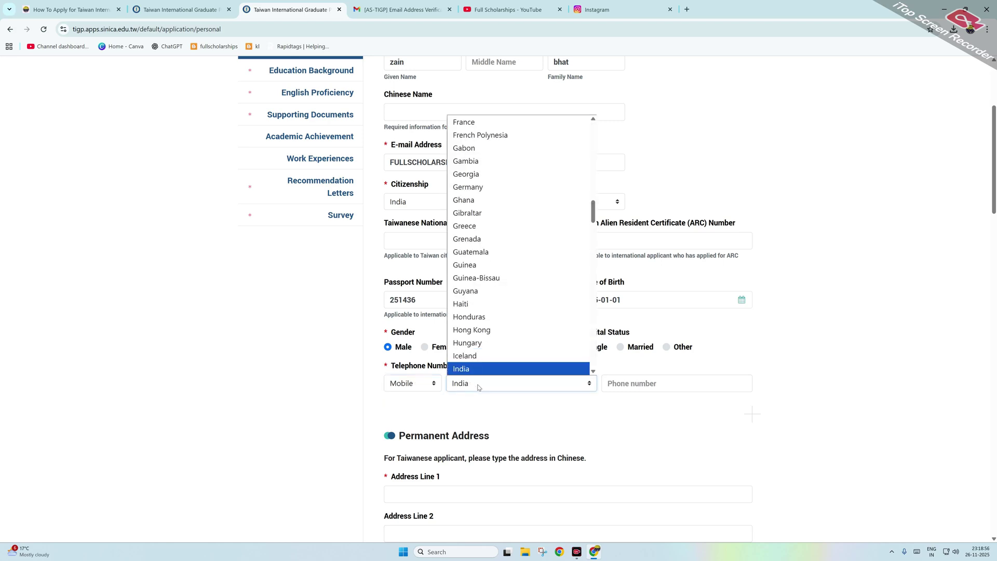
key("Return")
left_click(717, 386)
type("9")
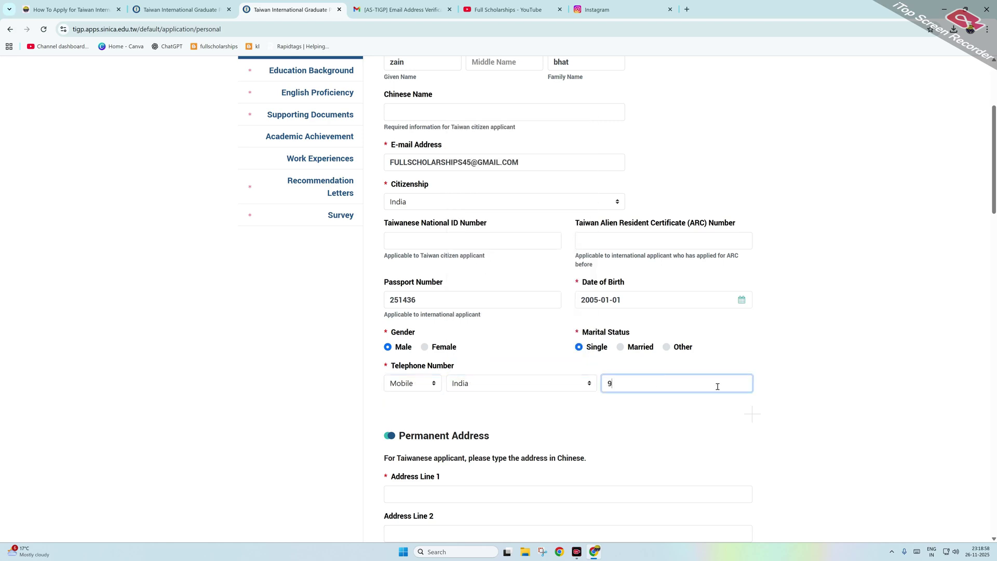
type("999999999")
Step: Fill in the three permanent address lines, postal code, city/town and state
scroll(641, 390, "down", 4)
type("hgf")
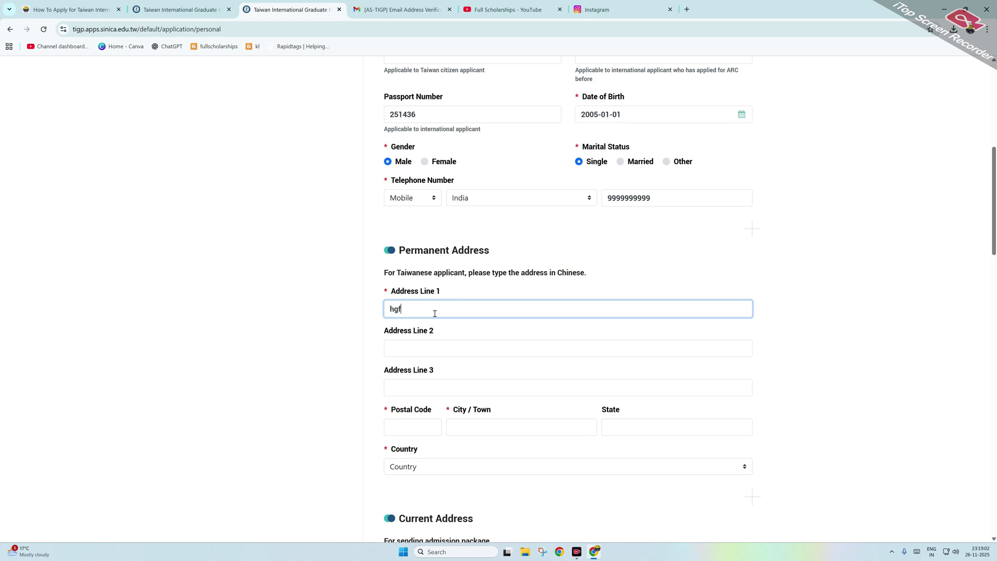
left_click(404, 349)
type("huytfr")
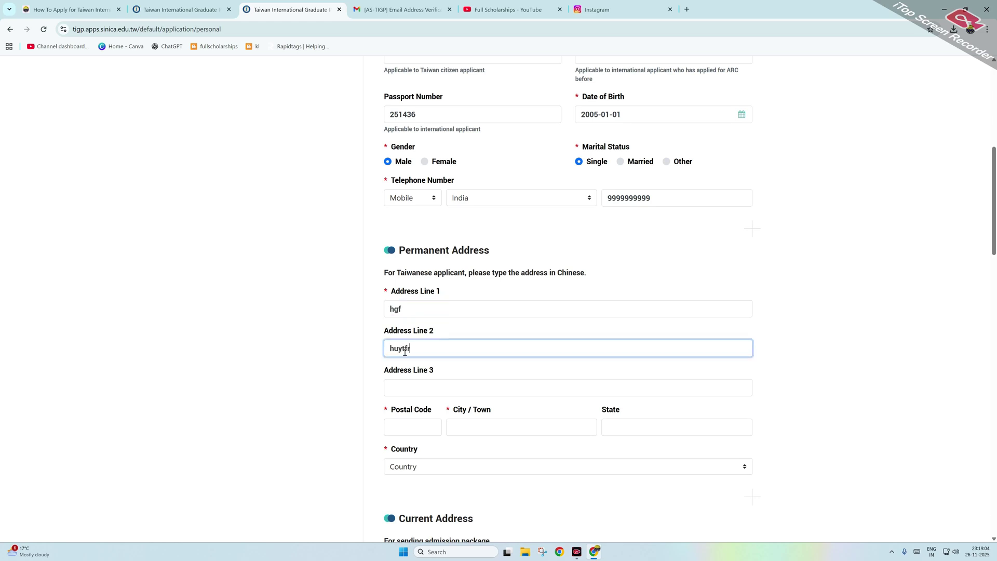
left_click(461, 395)
type("jkg")
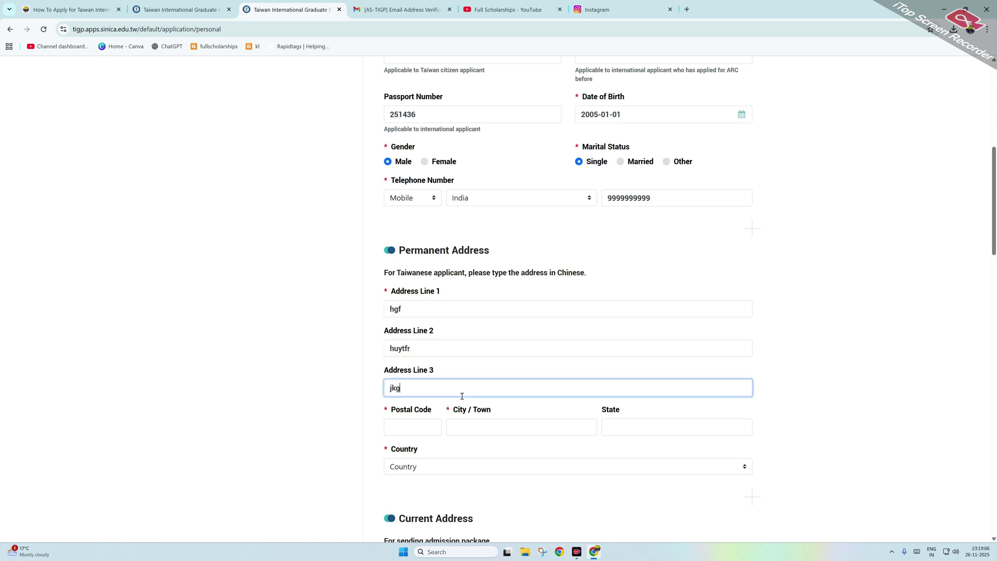
left_click(408, 429)
type("110011")
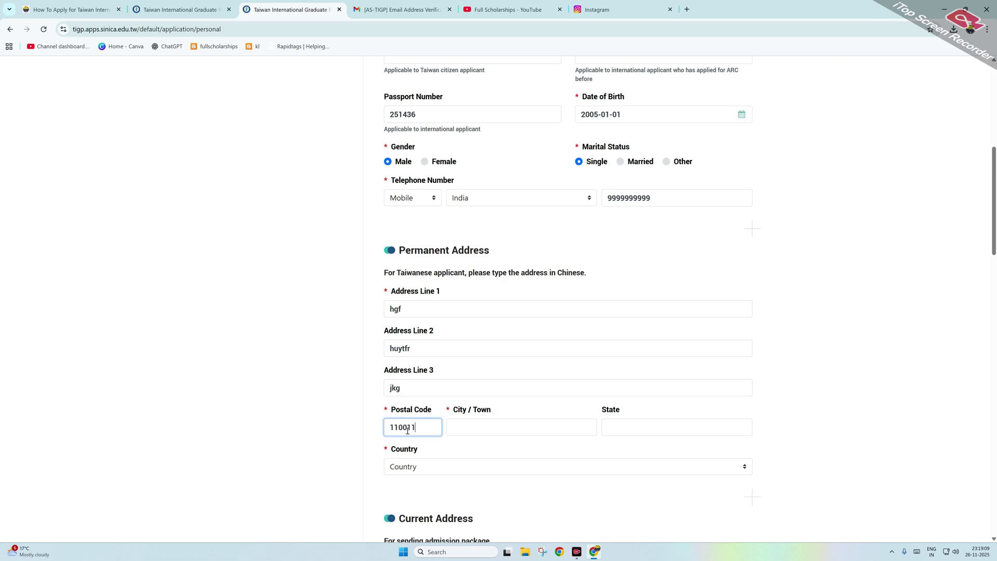
key("Tab")
type("JHGJGH")
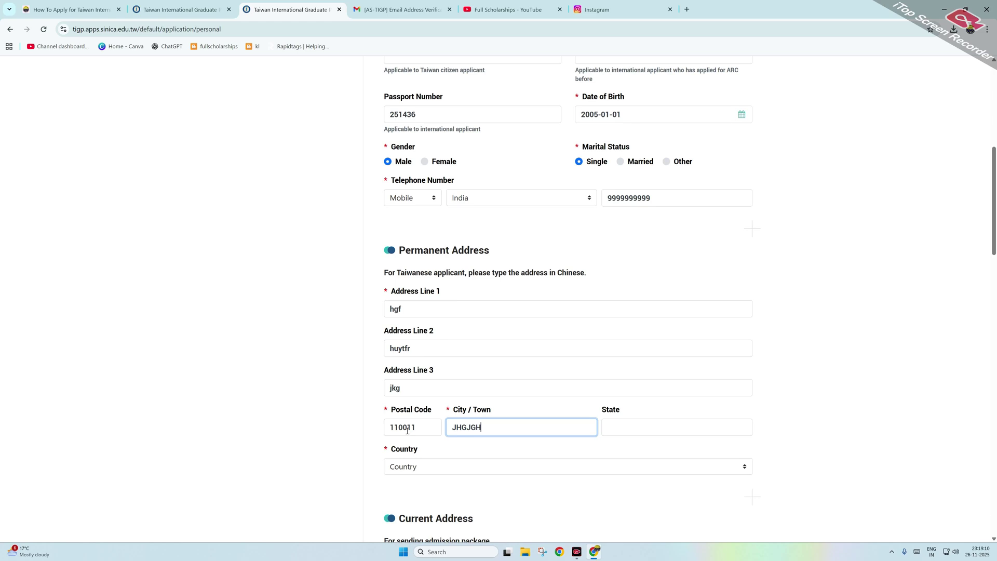
left_click(635, 430)
type("KUYH")
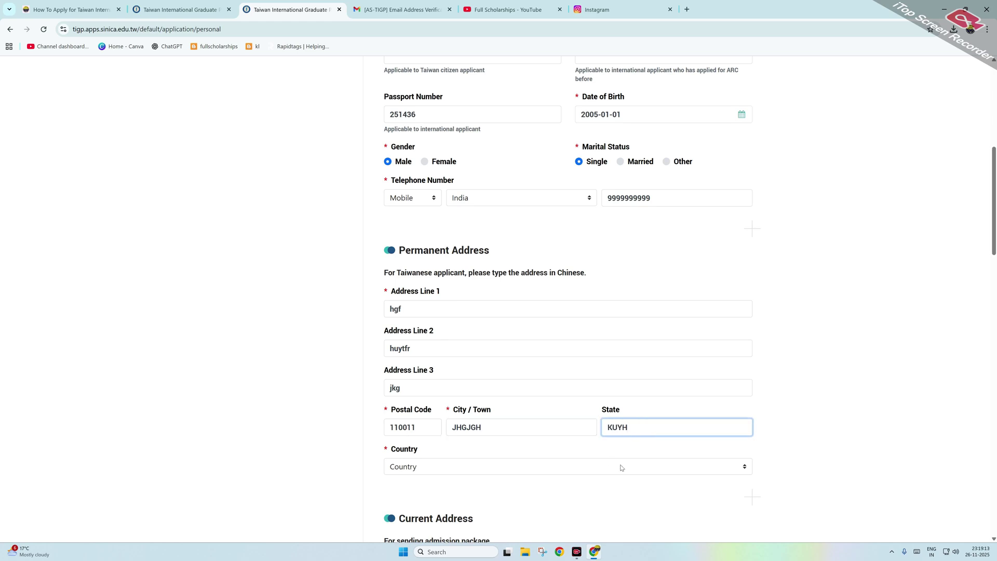
Step: Choose India as the permanent address country and mark the current address as the same
left_click(622, 467)
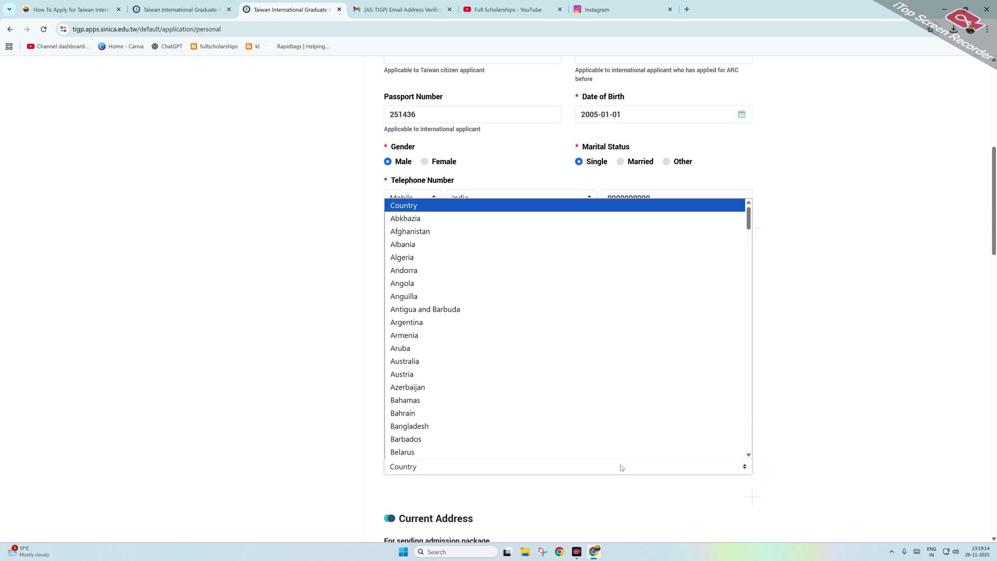
type("india")
key("Return")
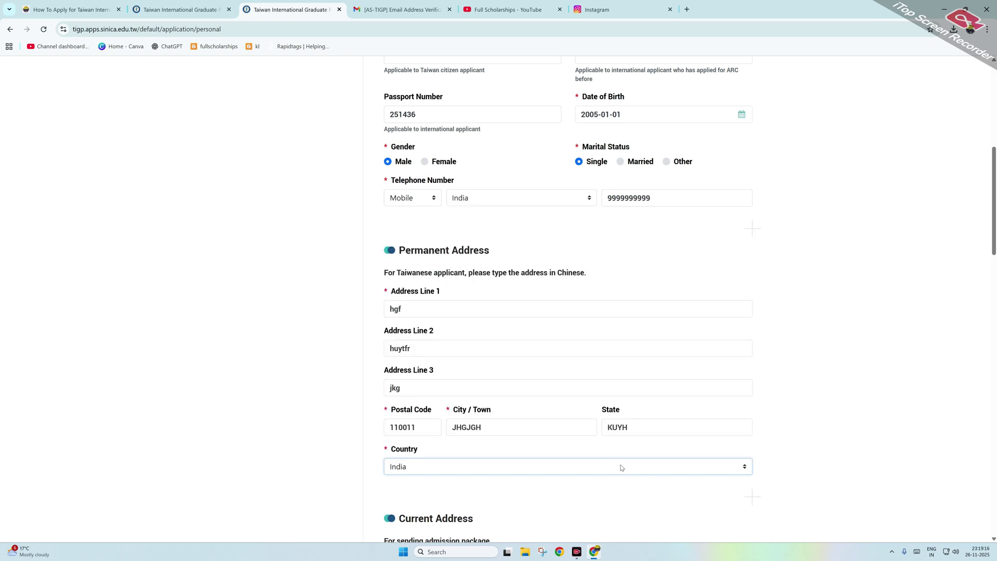
scroll(622, 467, "down", 3)
left_click(388, 422)
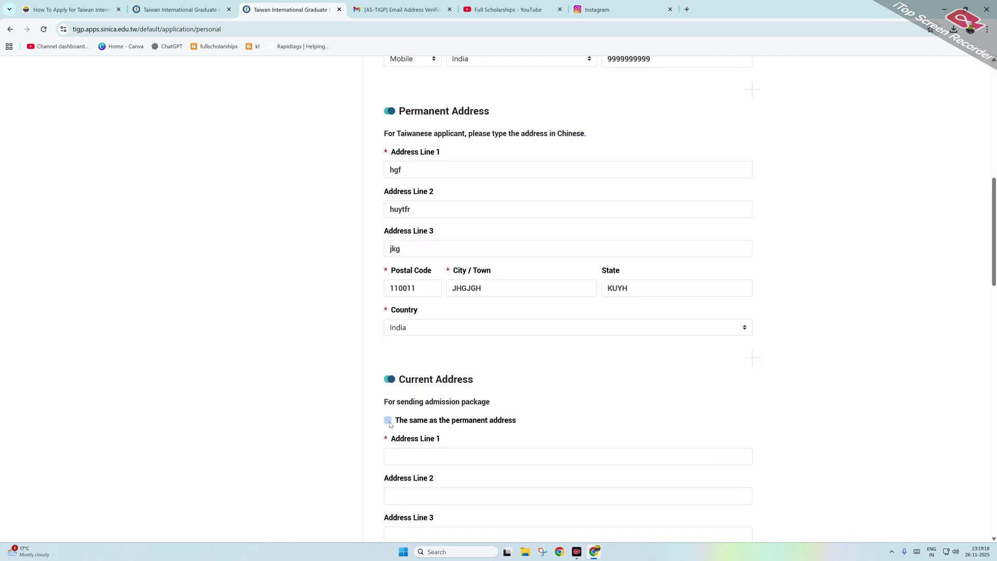
Step: Enter the emergency contact's name and relation
scroll(452, 378, "down", 3)
left_click(432, 325)
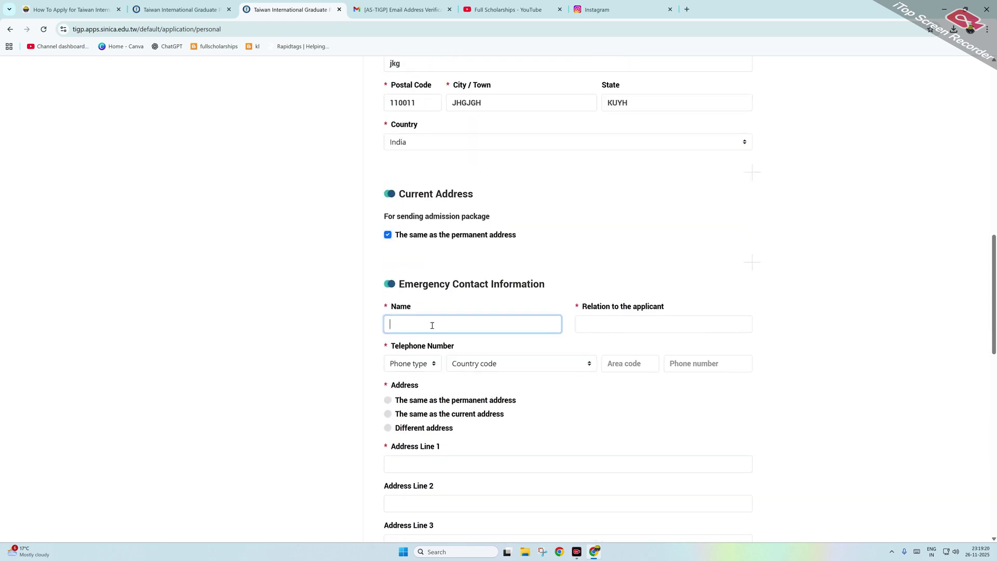
type("YHTRF")
key("Tab")
type("JUYGUY")
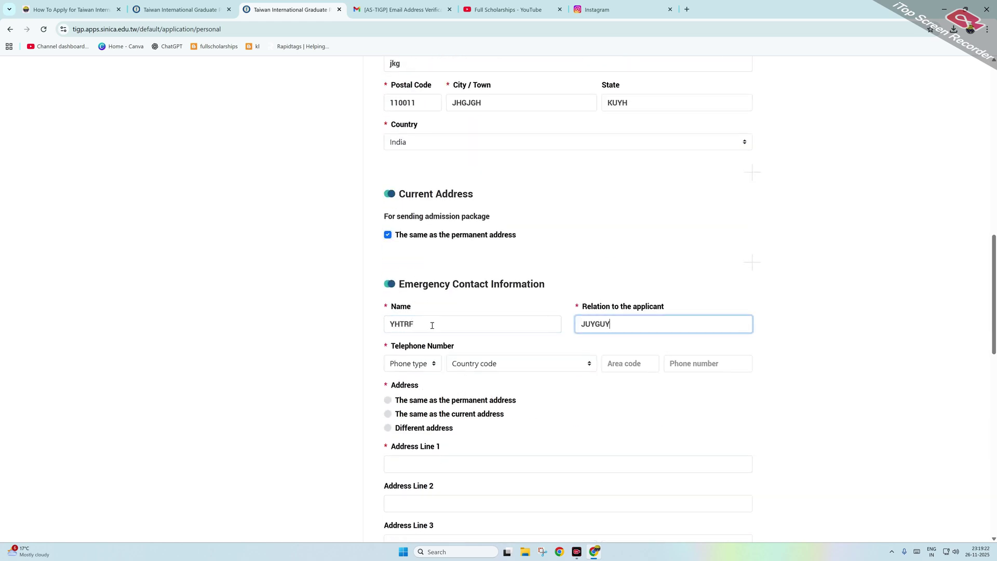
Step: Give the contact a Mobile number with India's code and set their address to the permanent address
left_click(421, 362)
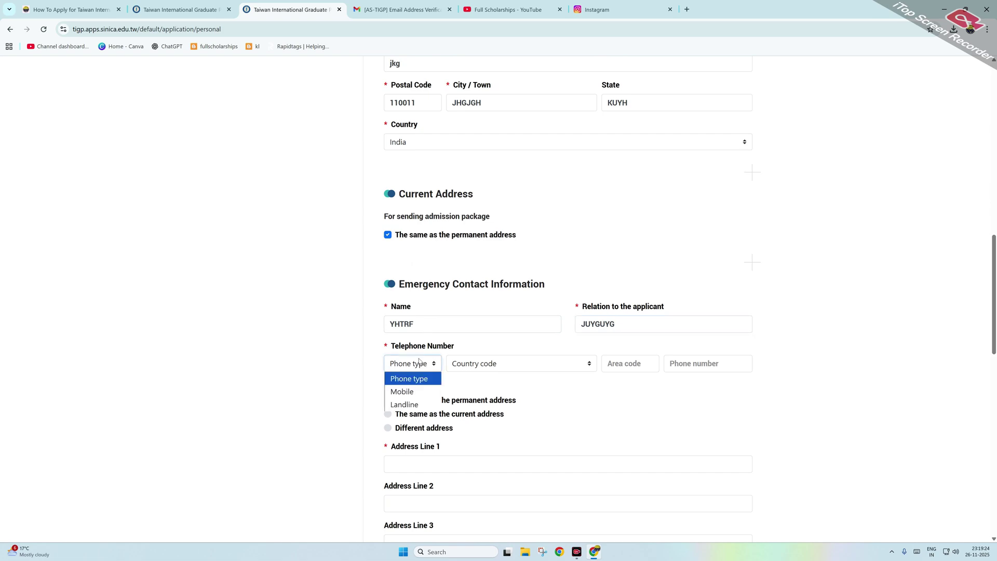
left_click(409, 394)
left_click(473, 364)
type("in")
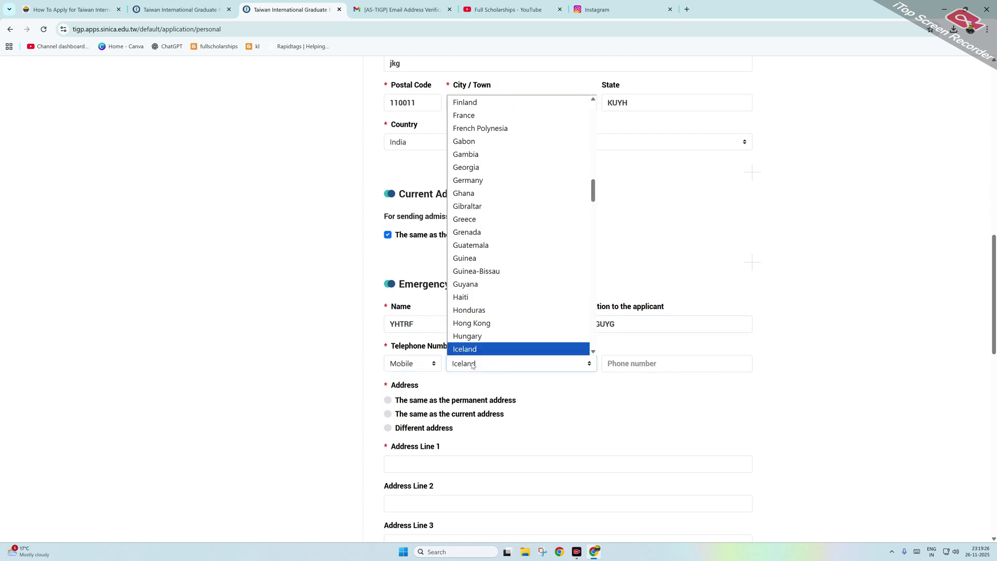
key("Return")
left_click(690, 362)
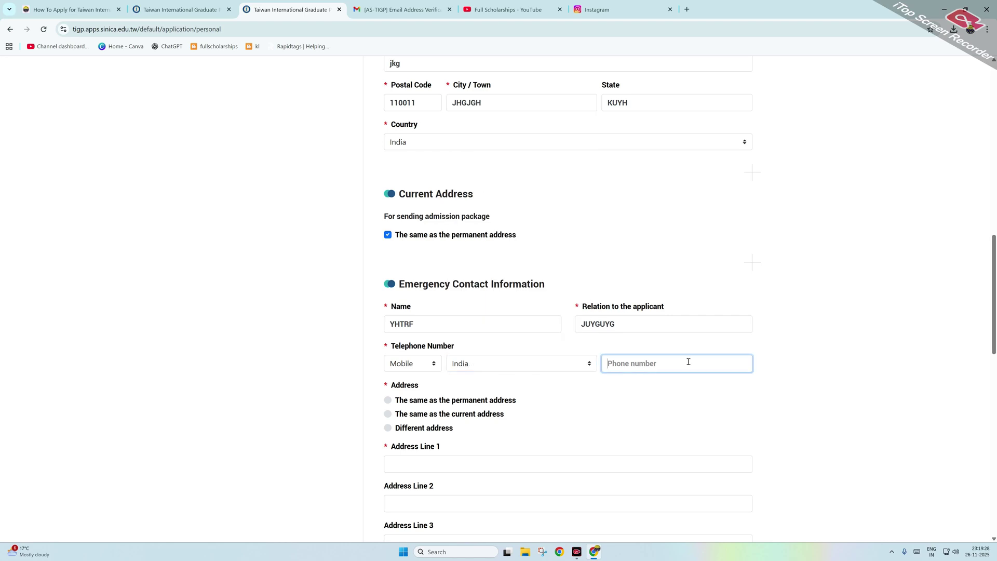
type("9999999999")
scroll(651, 385, "down", 1)
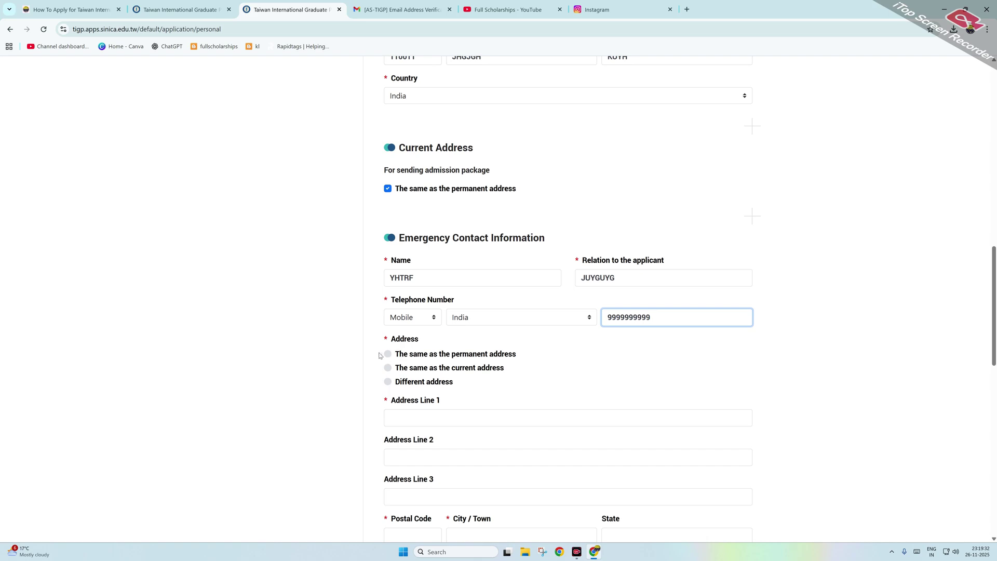
left_click(388, 354)
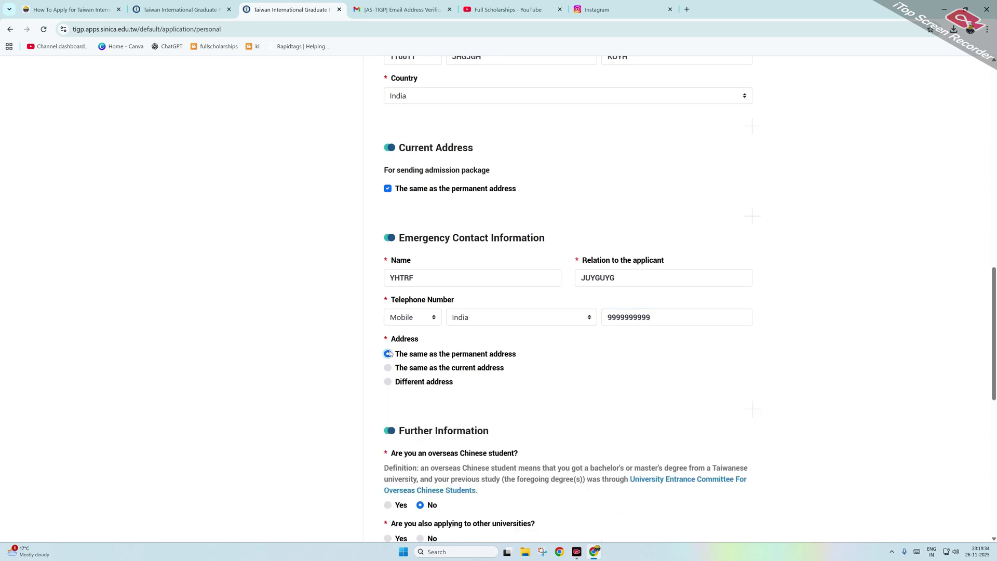
Step: Answer No to other universities, never applied to TIGP or TIGP-IIP, allow faculty access, then save
scroll(442, 276, "down", 4)
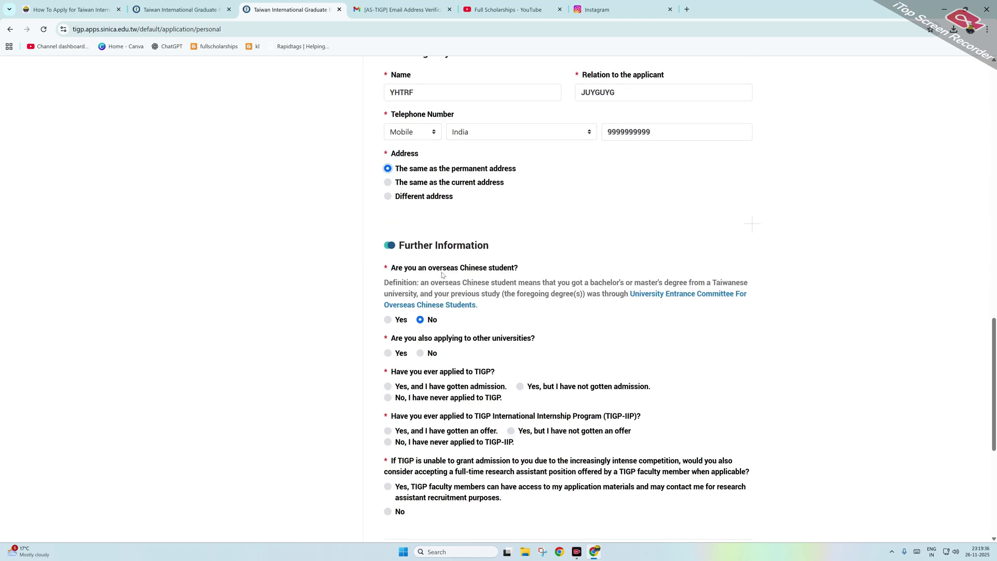
left_click(420, 353)
scroll(421, 350, "down", 1)
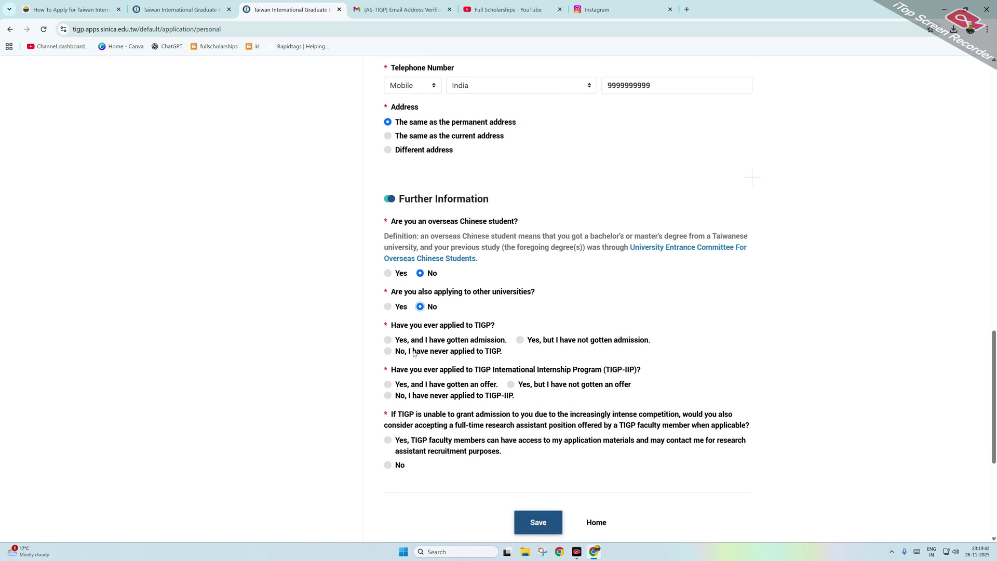
left_click(391, 353)
scroll(440, 356, "down", 1)
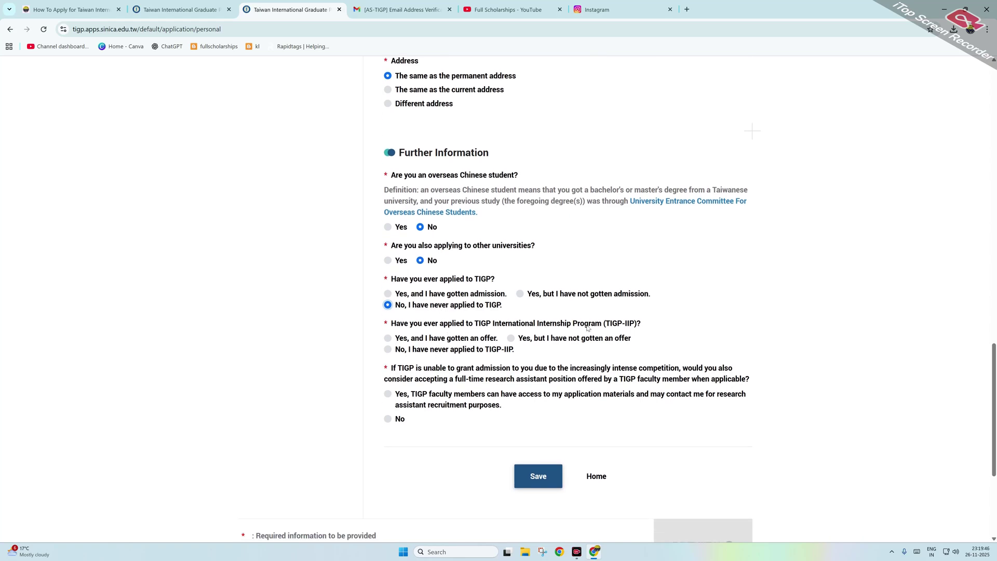
left_click(391, 350)
scroll(410, 352, "down", 1)
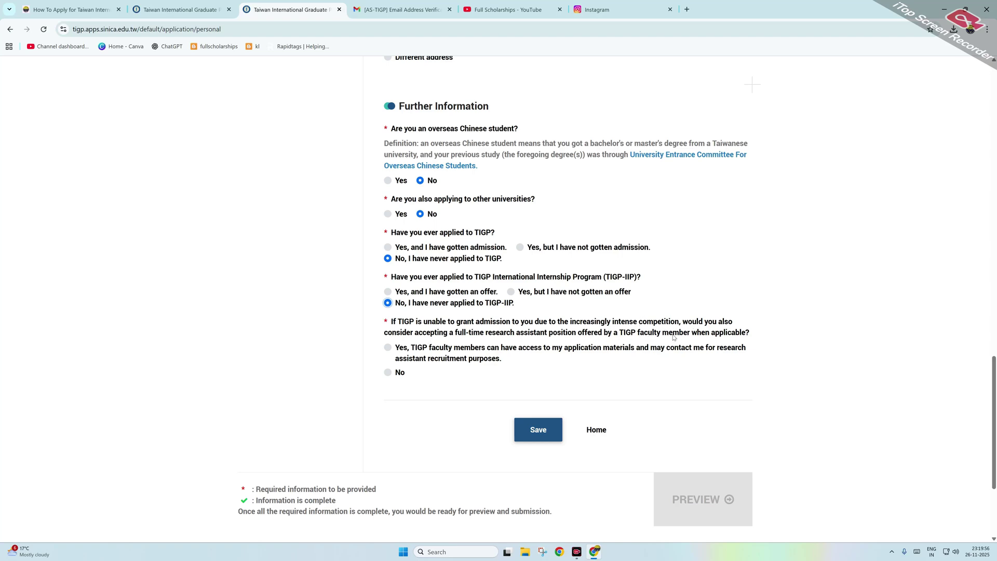
left_click(389, 348)
left_click(543, 429)
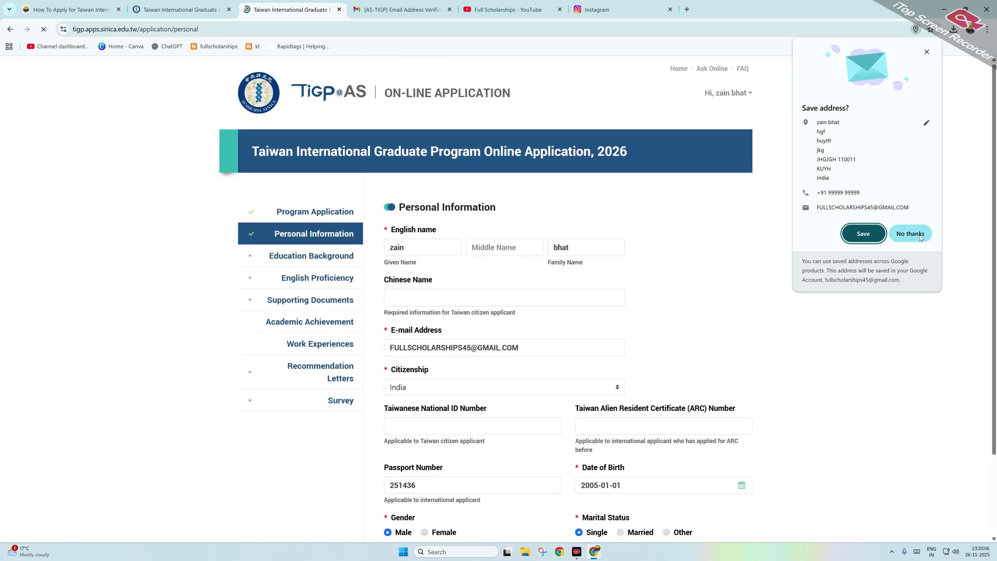
Step: Start a bachelor's degree entry with university HGGFG located in India
left_click(320, 257)
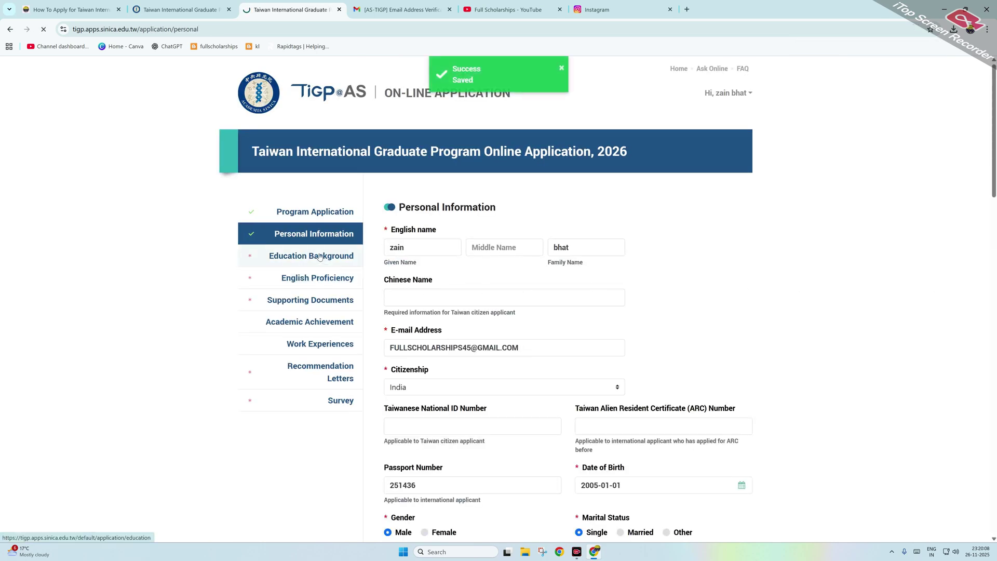
scroll(391, 267, "down", 2)
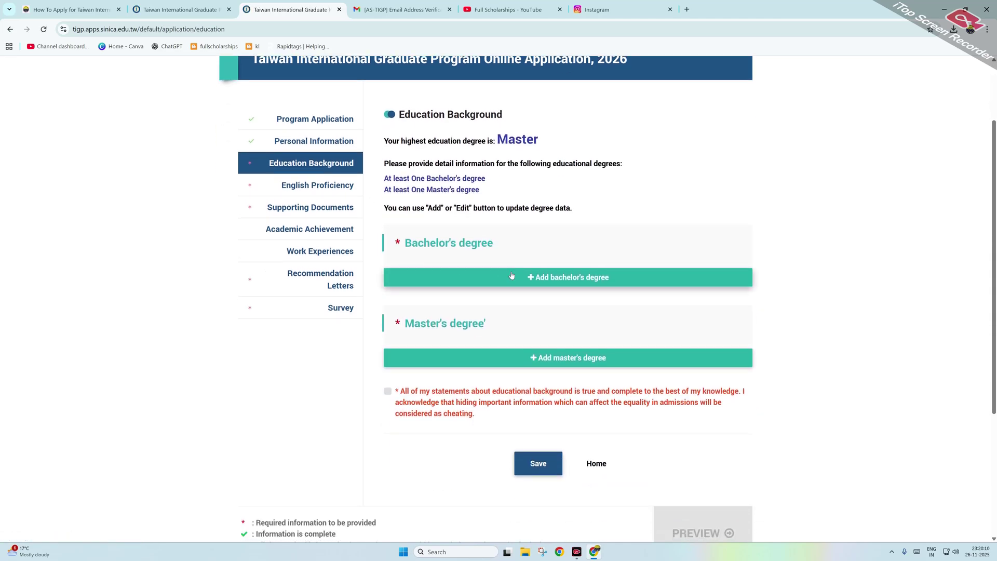
left_click(513, 276)
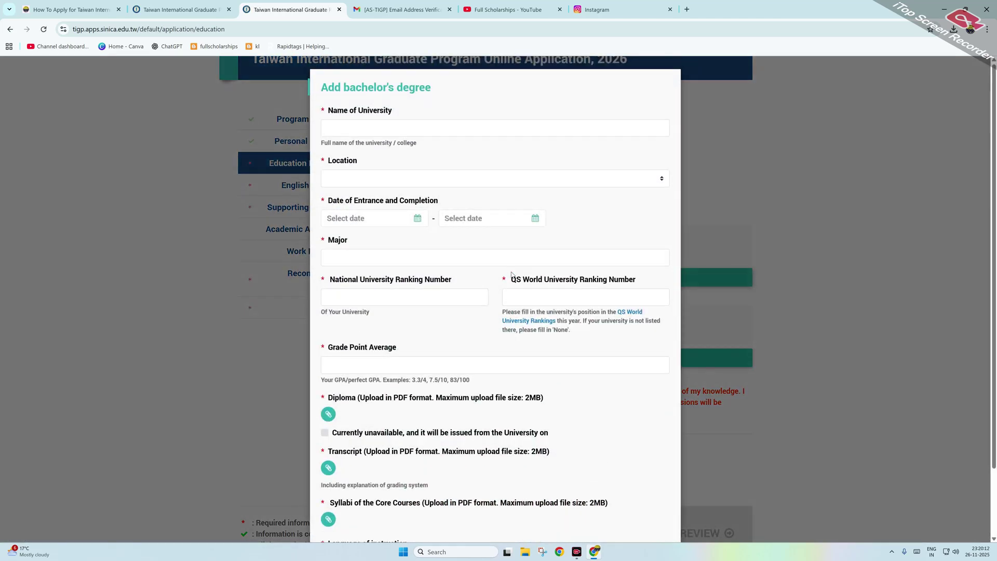
left_click(369, 123)
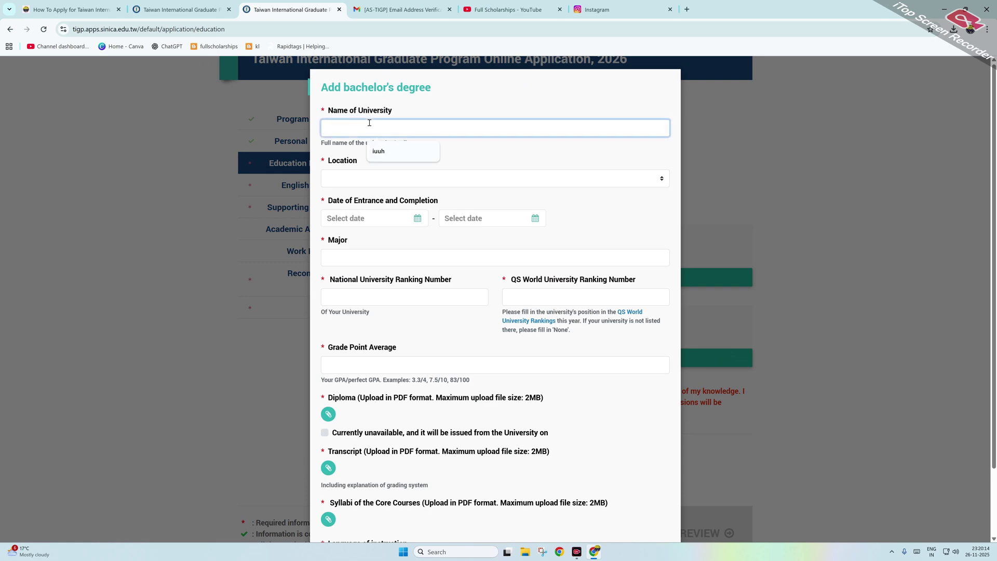
type("HGGFG")
left_click(339, 177)
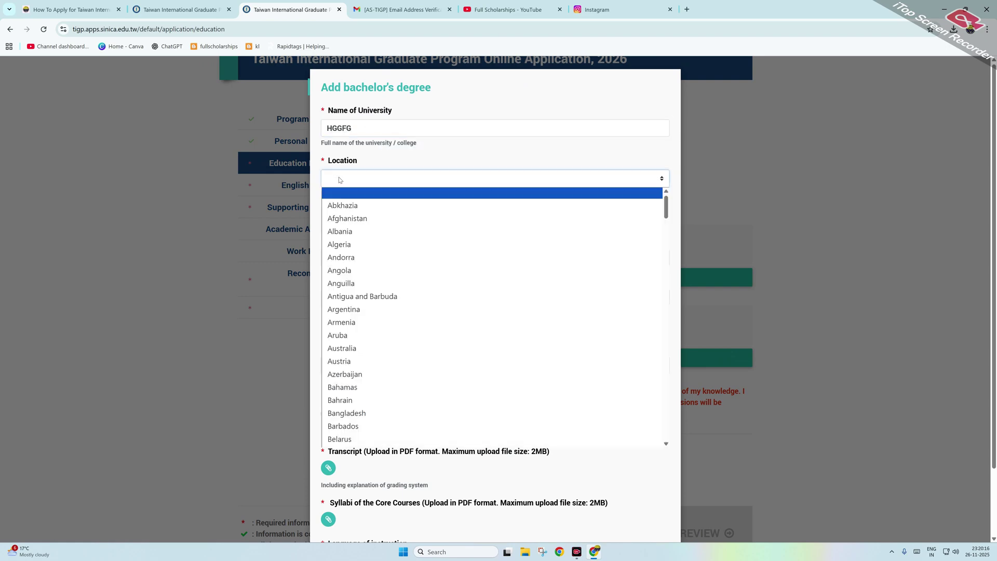
type("india")
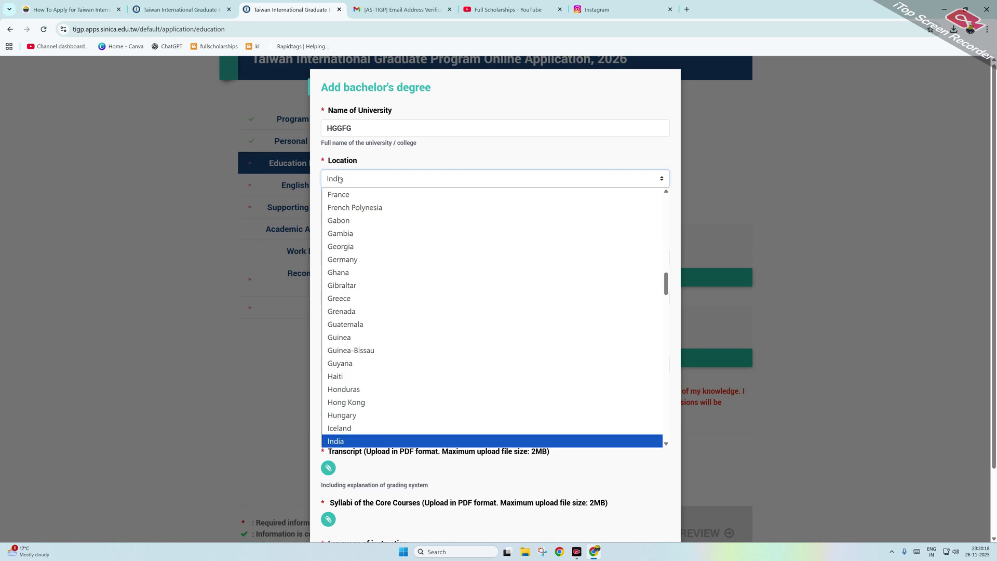
key("Return")
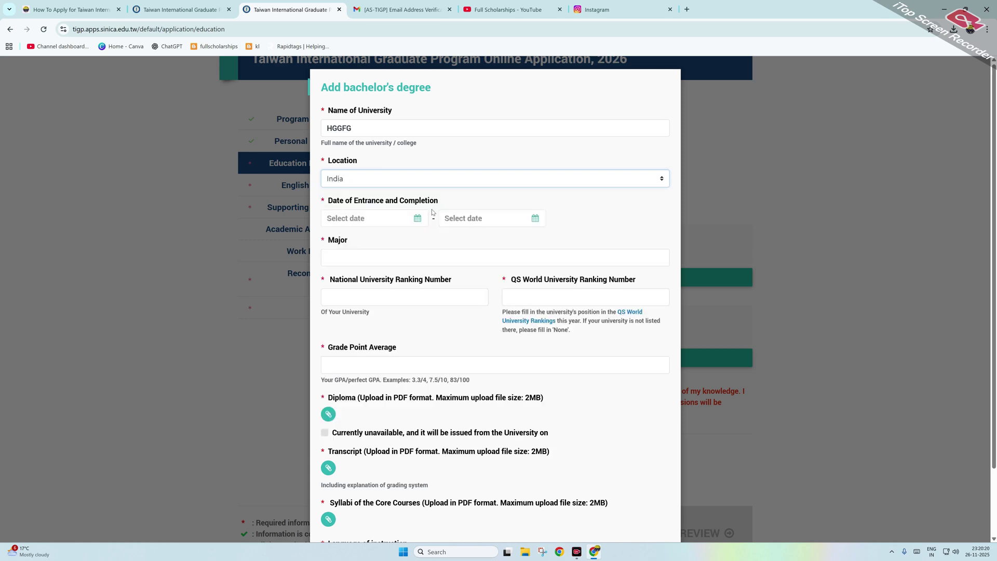
Step: Set the bachelor's study period from 2020-01-01 to 2024-12-31
left_click(418, 217)
left_click(490, 173)
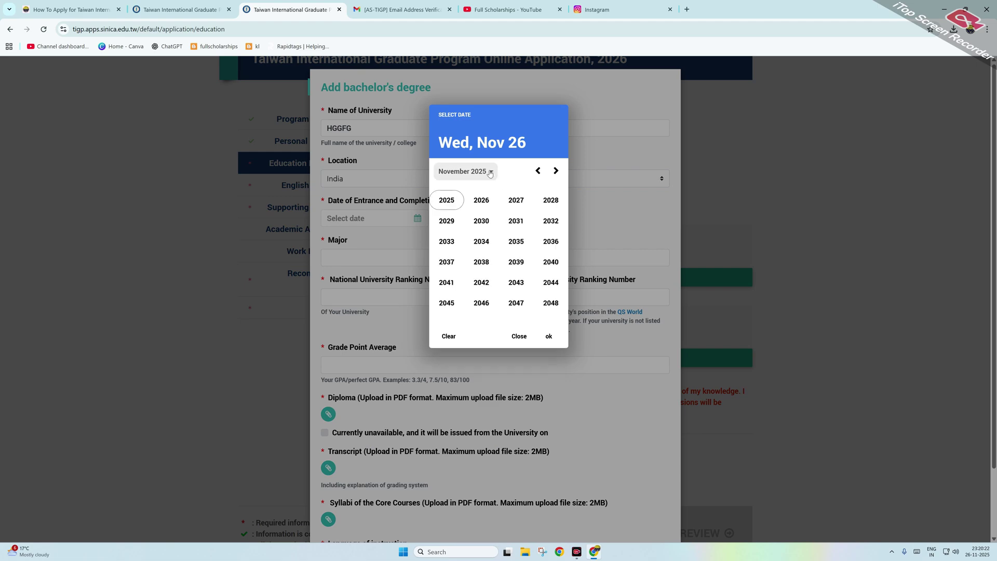
left_click(538, 171)
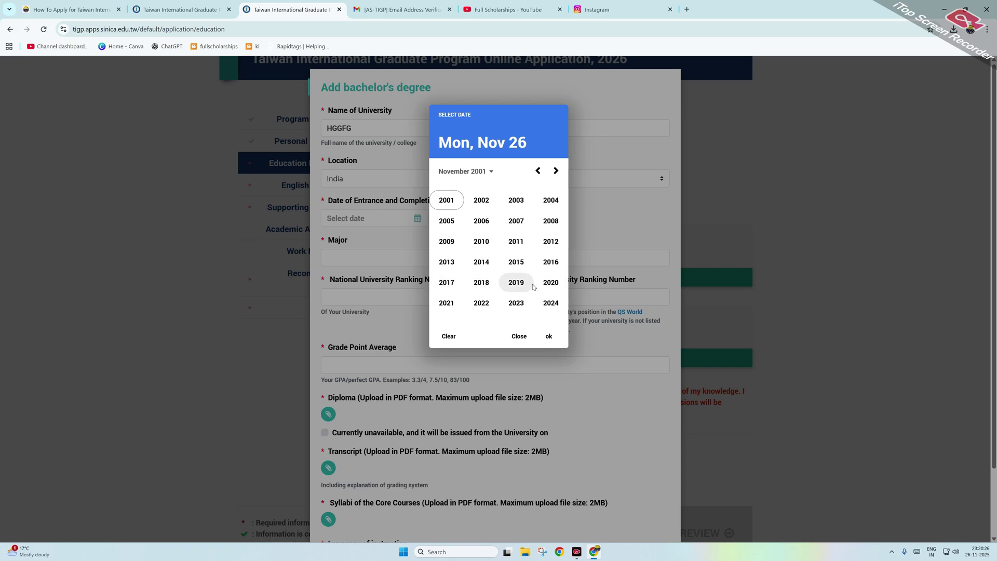
left_click(551, 282)
left_click(448, 202)
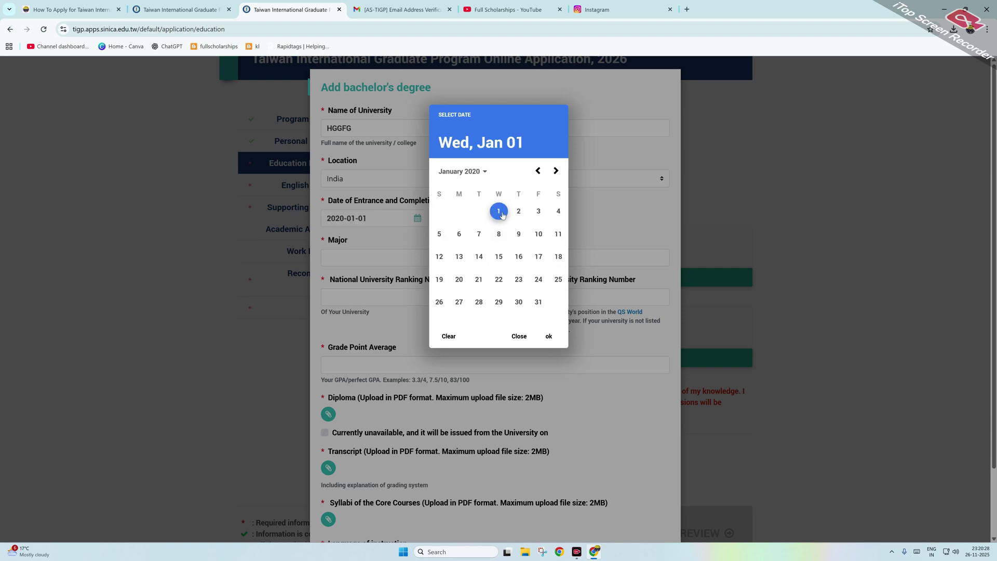
left_click(500, 212)
left_click(486, 220)
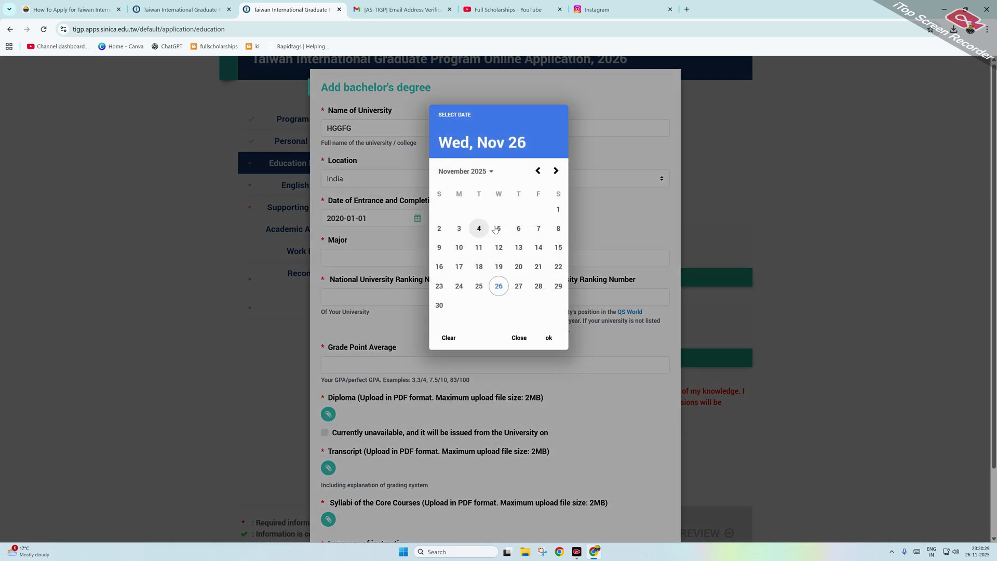
left_click(491, 172)
left_click(540, 177)
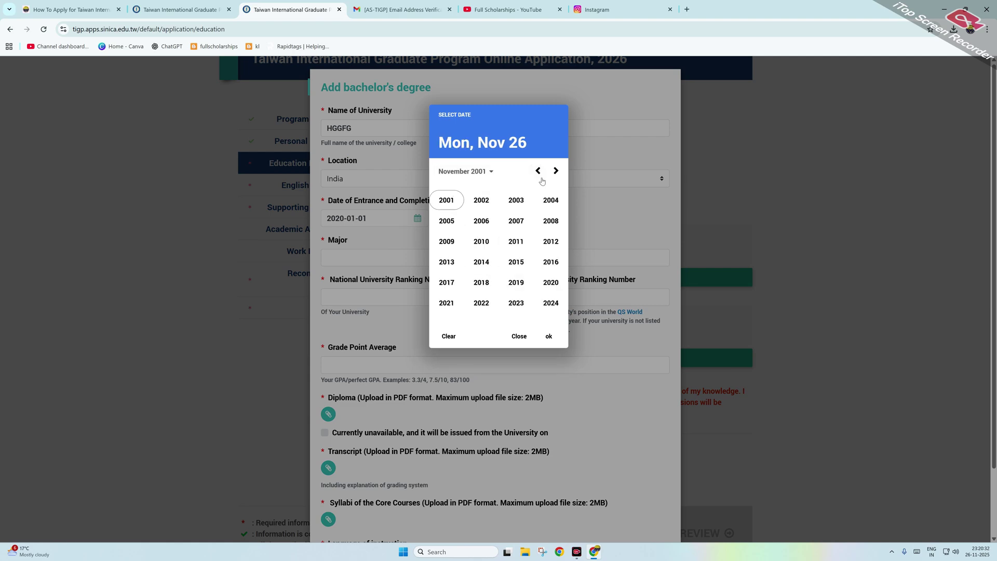
left_click(550, 303)
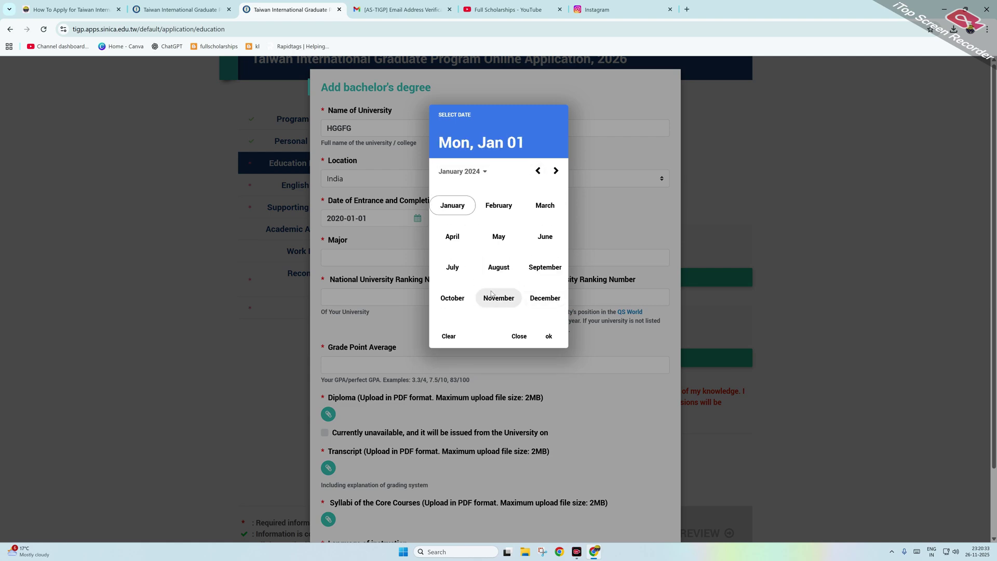
left_click(544, 303)
left_click(477, 301)
Step: Enter major YTR, national university ranking 10 and GPA 4.0/4.0
left_click(360, 255)
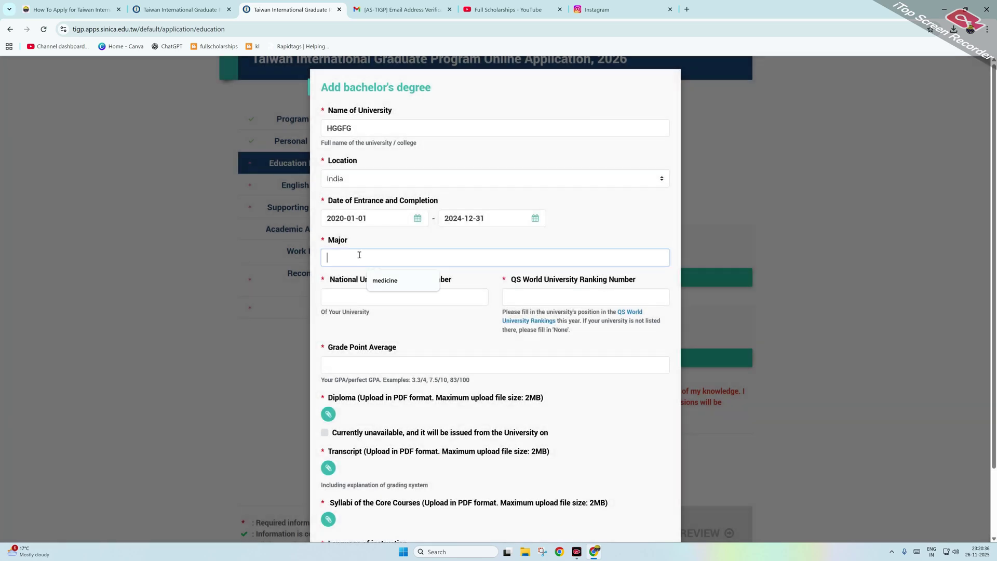
type("YTR")
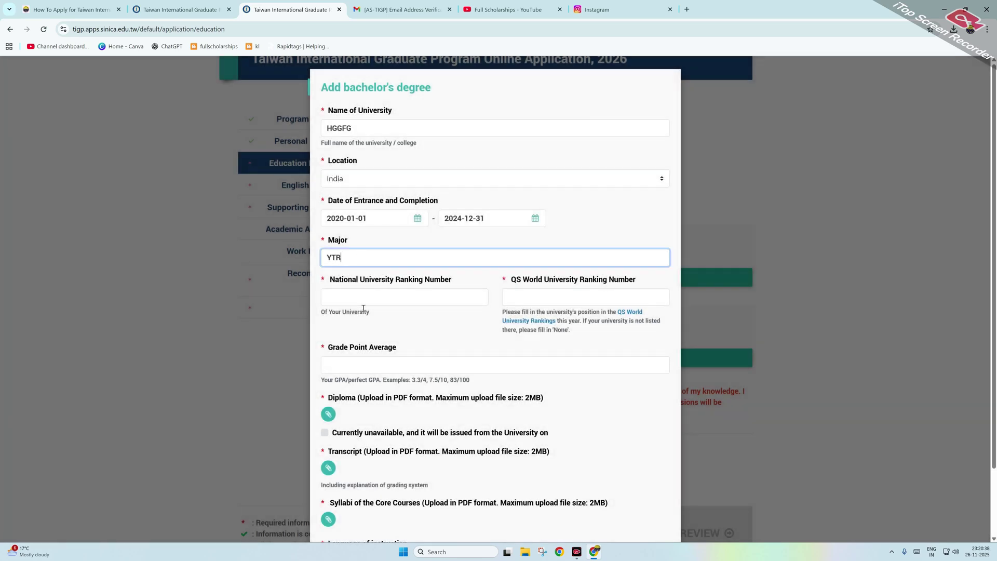
left_click(362, 299)
type("10")
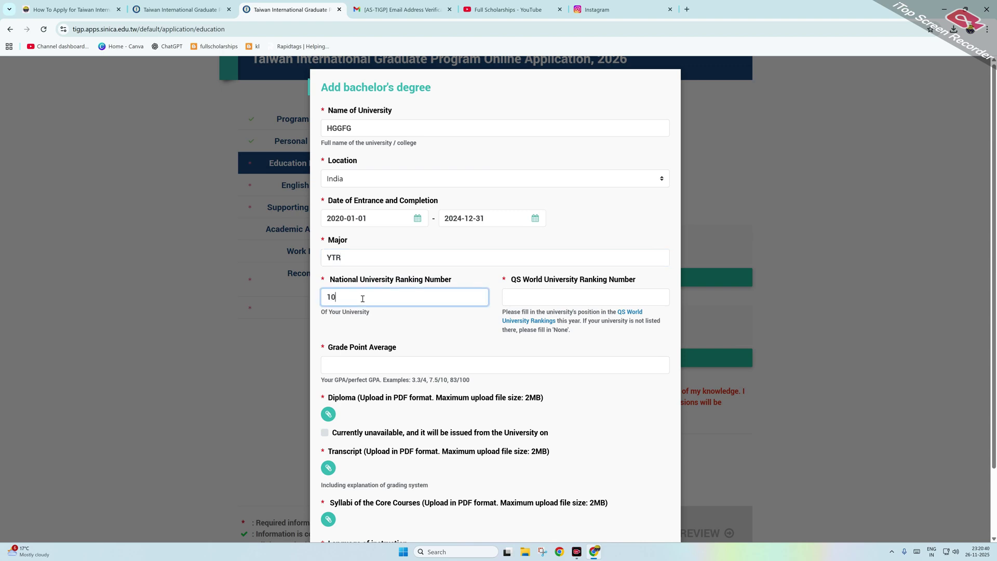
left_click(516, 302)
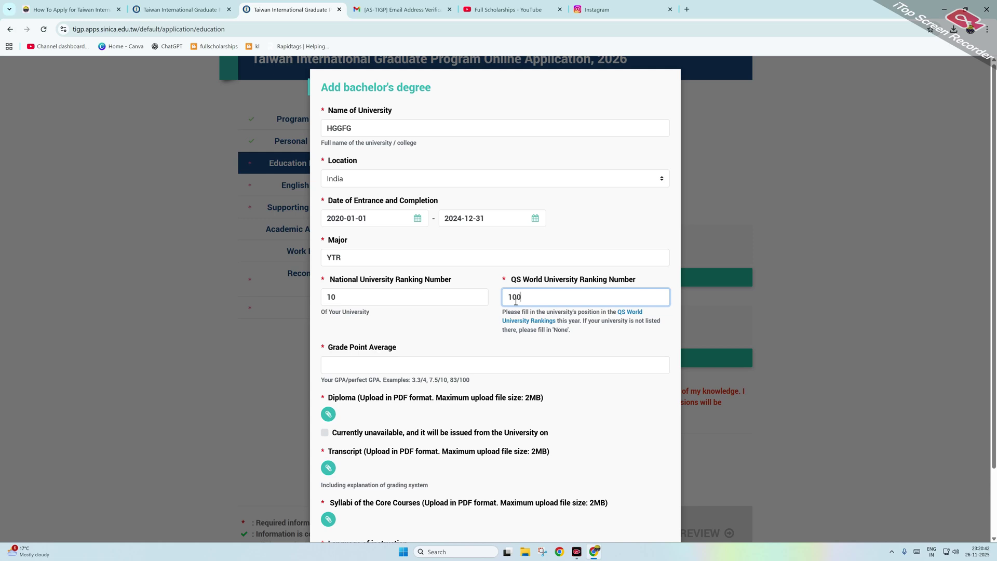
left_click(420, 363)
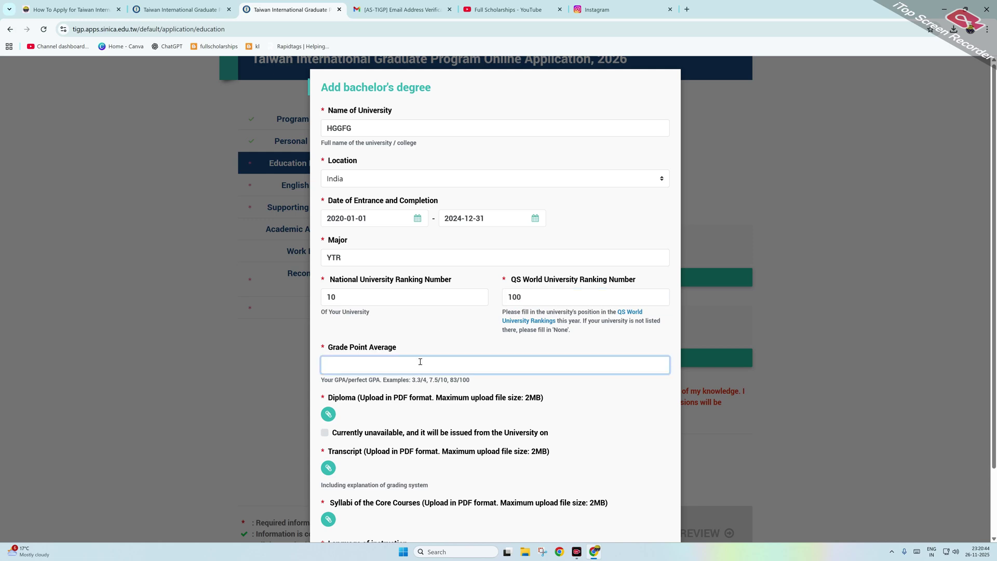
type("4.0/4.0")
scroll(390, 395, "down", 1)
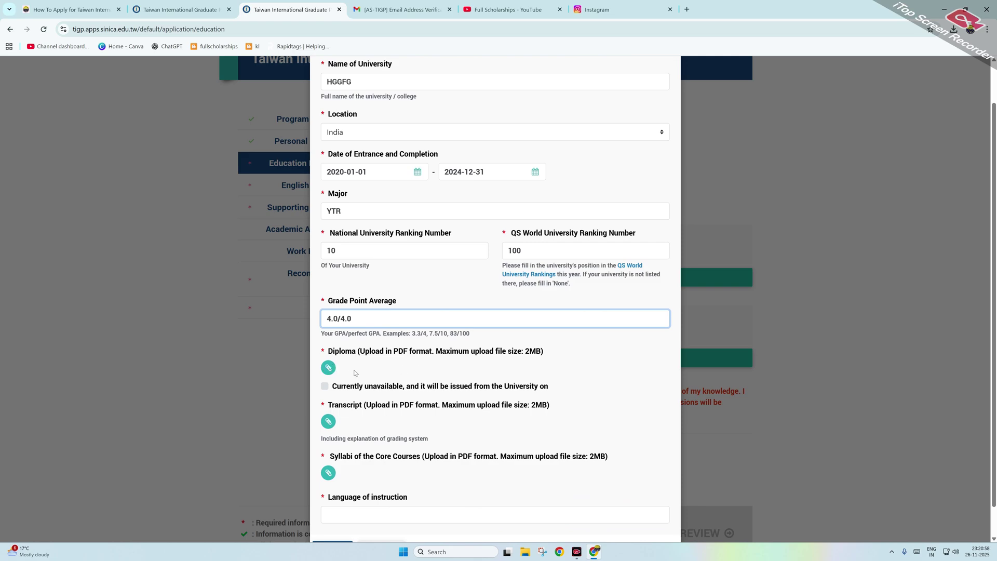
Step: Attach the KOICA guideline PDF as the diploma and the Erasmus Mundus form as the transcript
left_click(326, 370)
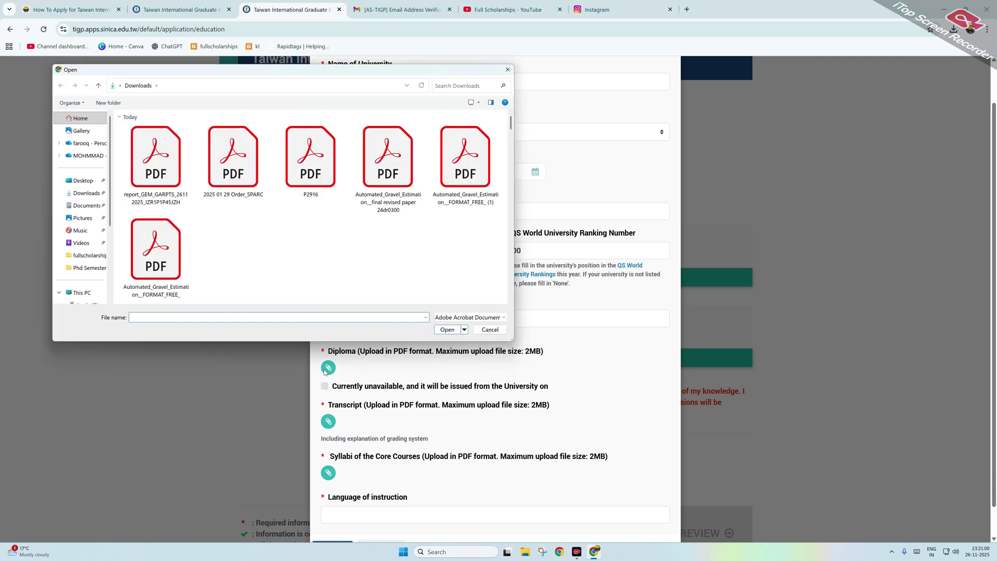
scroll(309, 184, "down", 1)
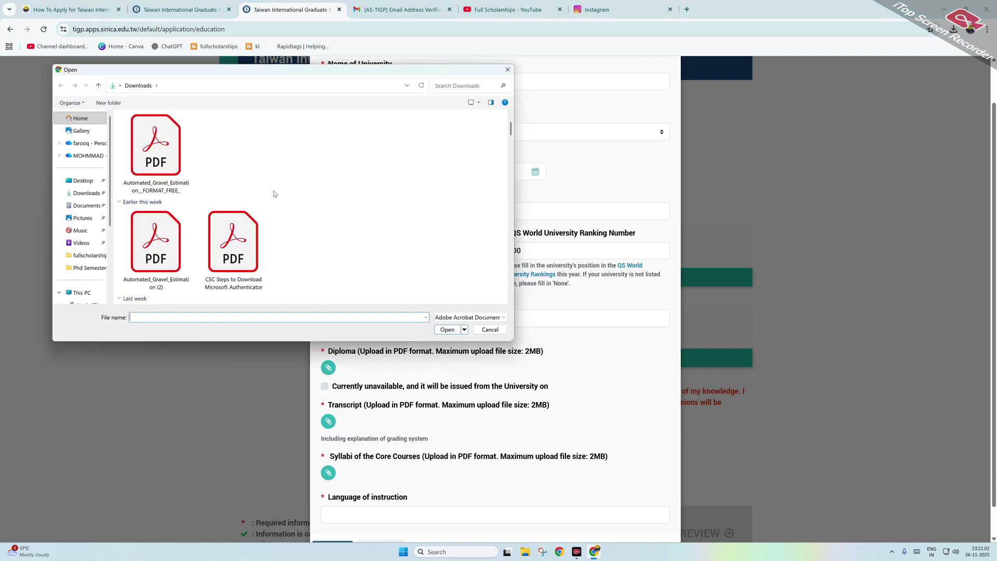
scroll(273, 194, "down", 3)
scroll(251, 237, "down", 2)
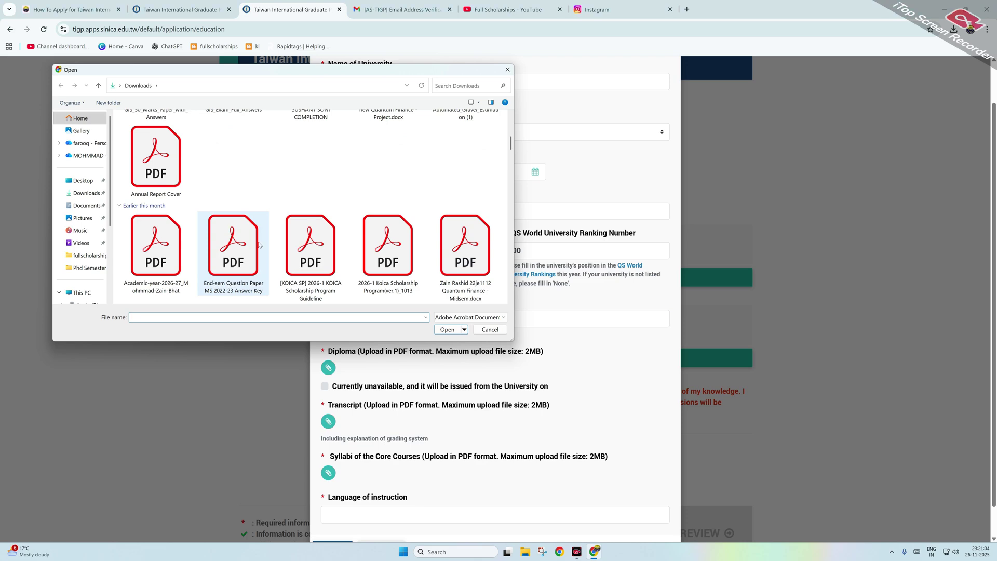
left_click(311, 249)
double_click(310, 249)
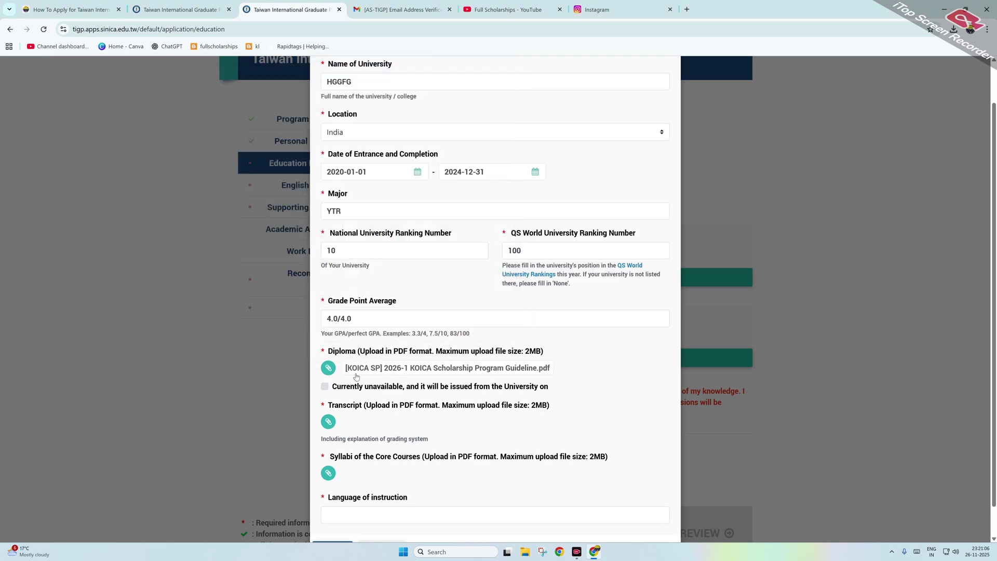
left_click(329, 421)
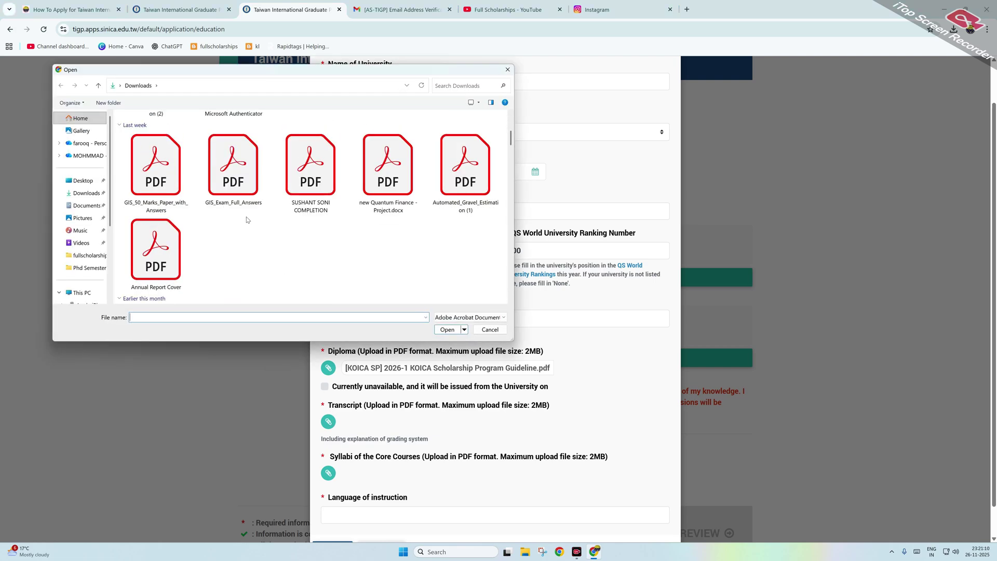
scroll(233, 210, "down", 3)
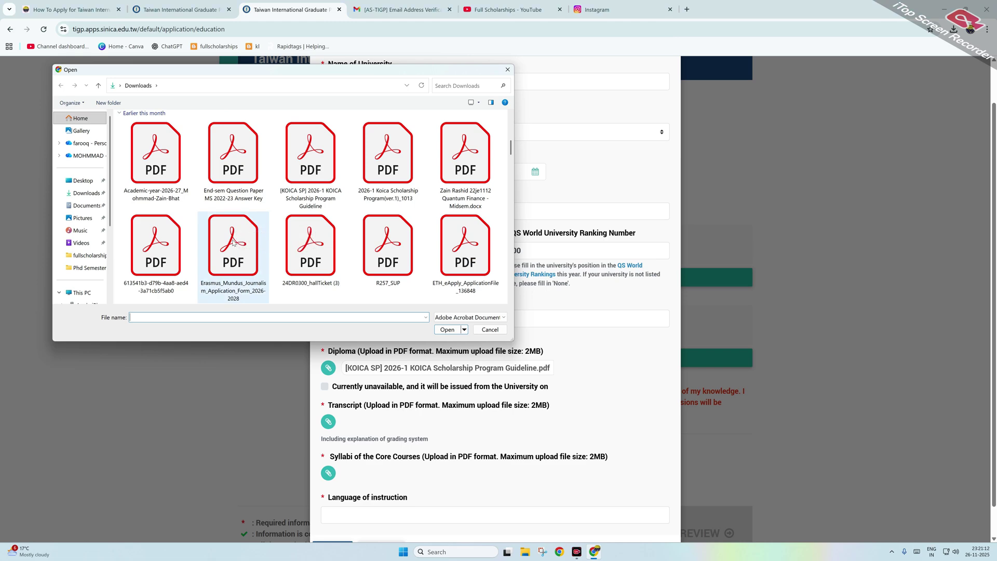
left_click(232, 242)
left_click(442, 331)
Step: Attach the KOICA guideline PDF as the core-course syllabi
scroll(426, 347, "down", 1)
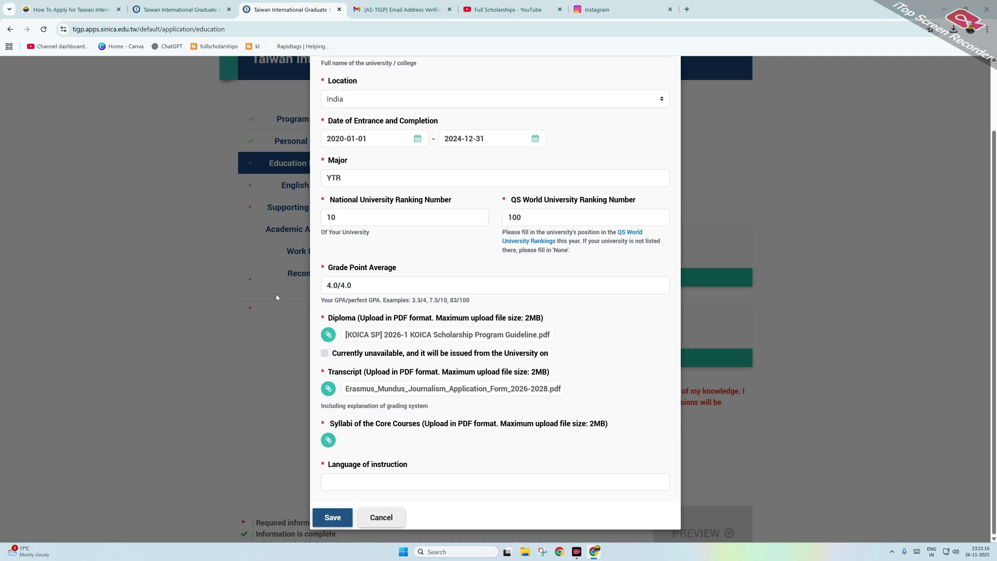
scroll(291, 209, "down", 3)
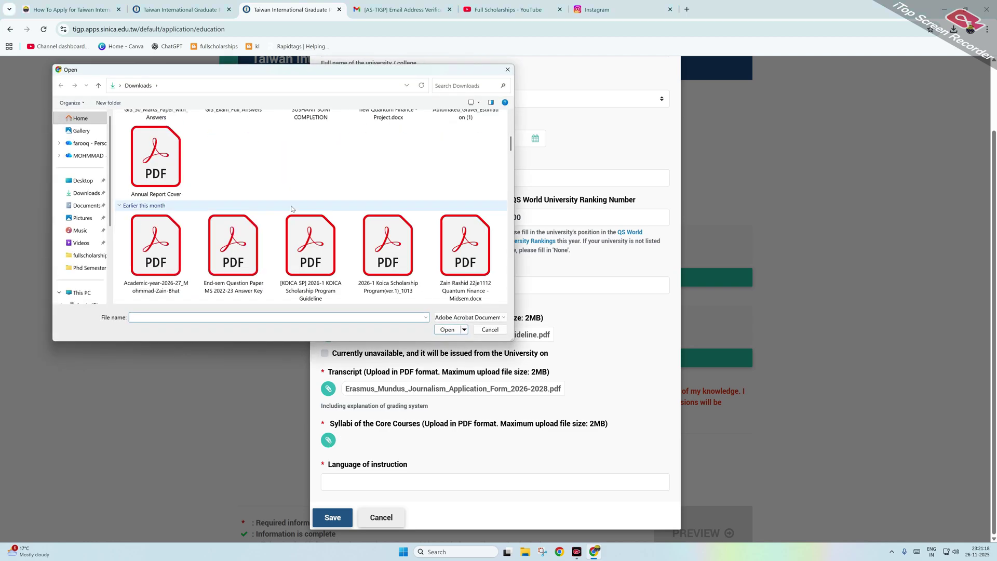
scroll(295, 206, "down", 2)
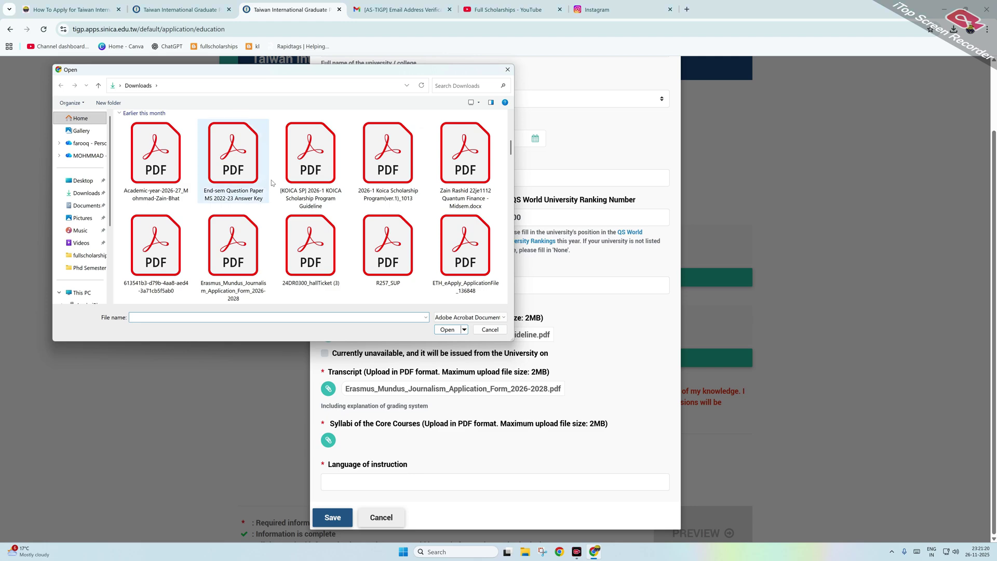
left_click(291, 177)
left_click(444, 329)
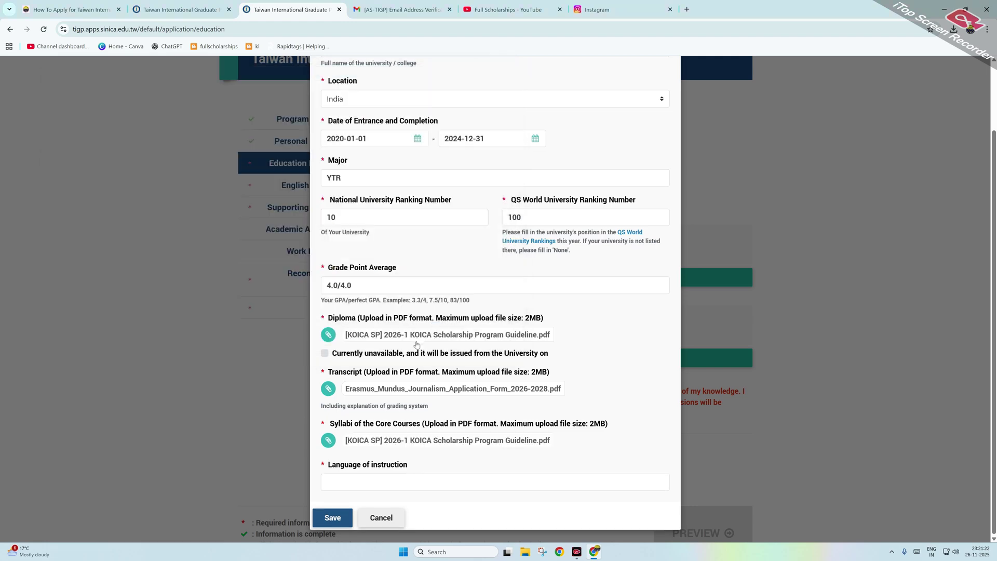
Step: Enter ENGLISH as the language of instruction and save the bachelor's degree form
left_click(404, 481)
type("E")
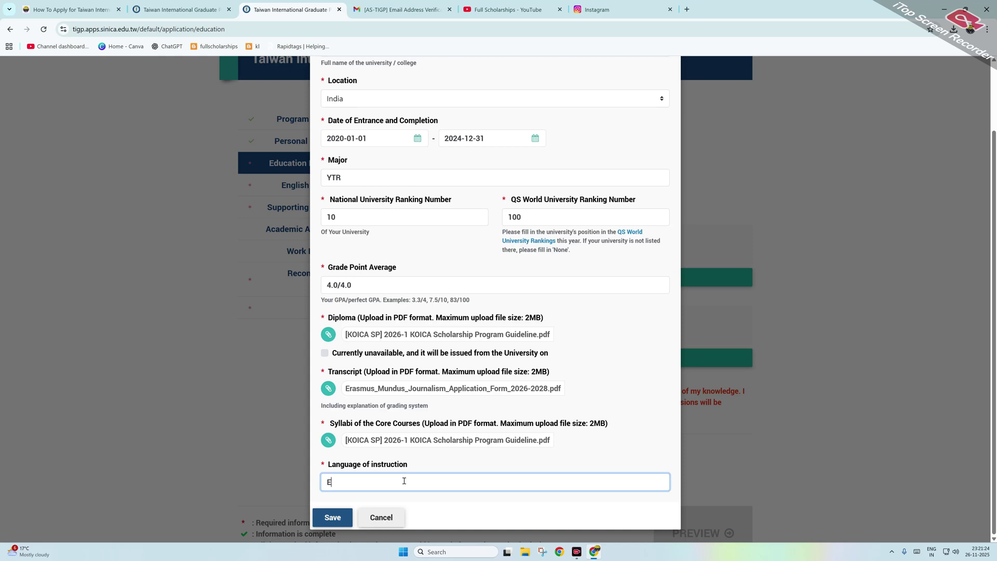
type("M")
type("NGLISH")
left_click(323, 519)
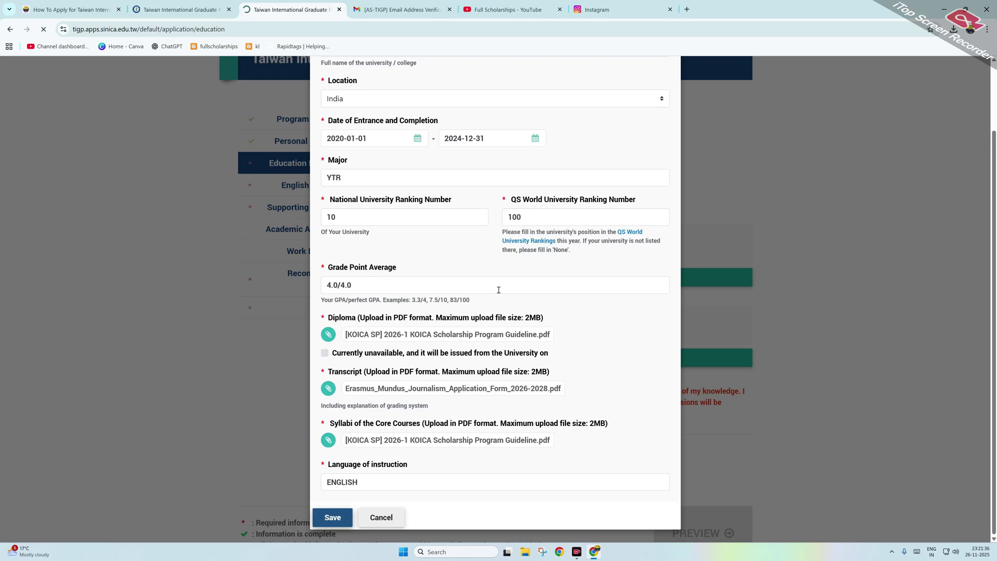
scroll(499, 290, "up", 2)
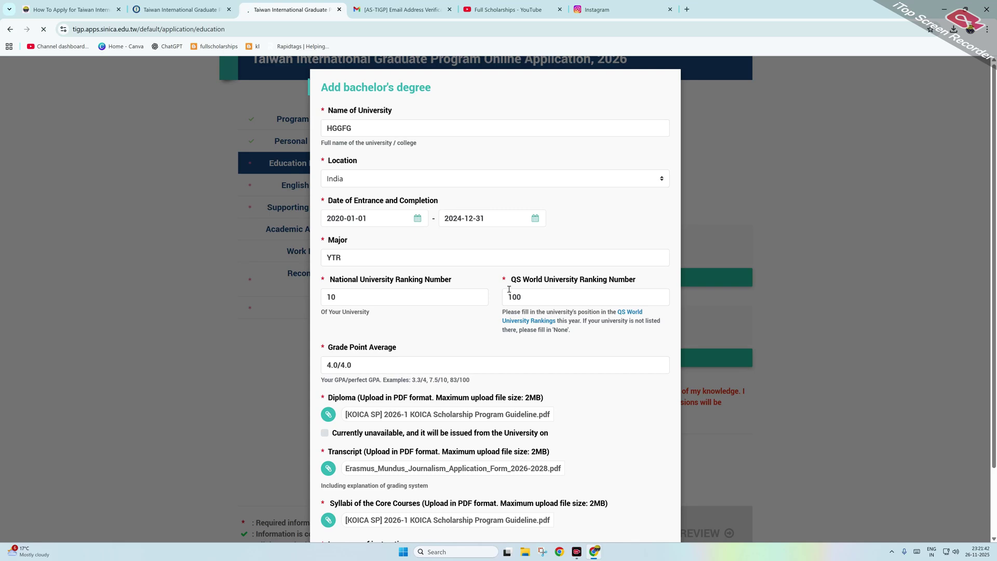
Step: Tick the declaration that the education statements are true and save Education Background
scroll(590, 298, "down", 5)
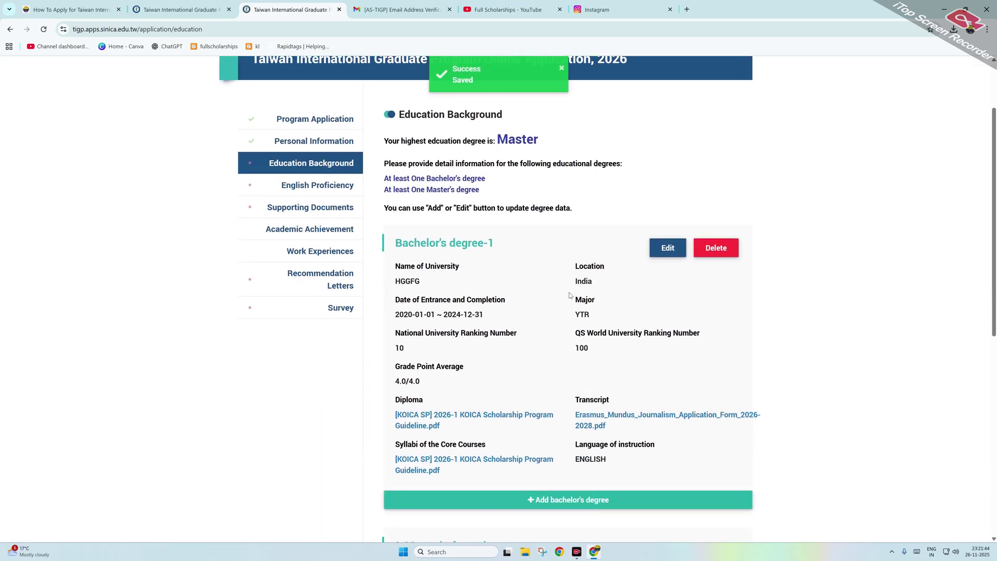
scroll(591, 298, "down", 2)
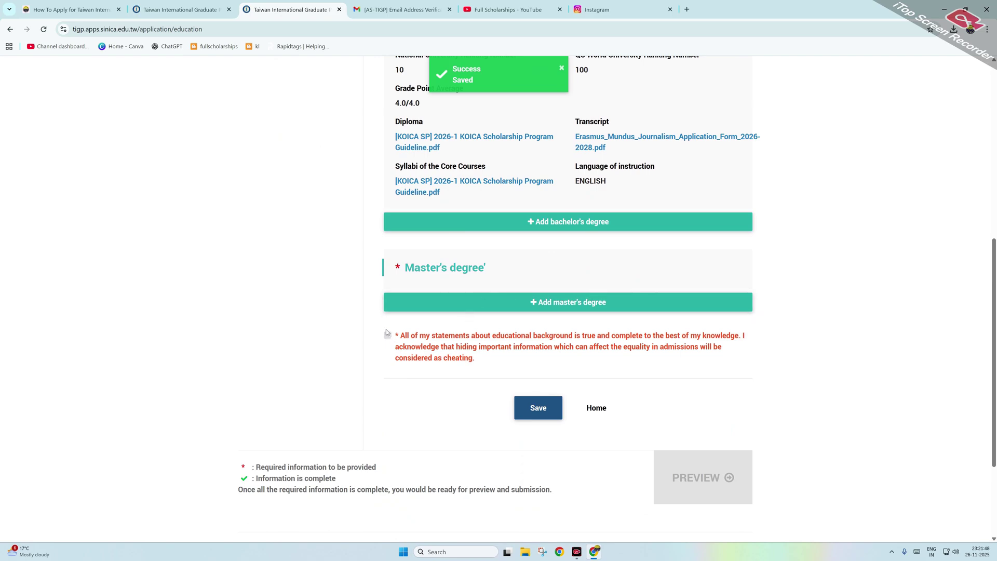
scroll(386, 329, "up", 4)
scroll(395, 312, "down", 6)
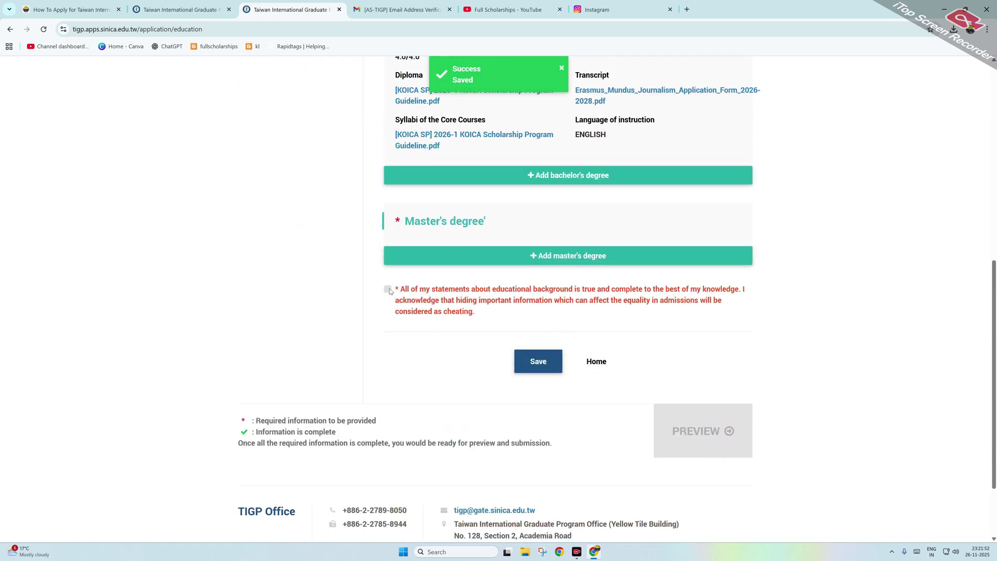
left_click(389, 290)
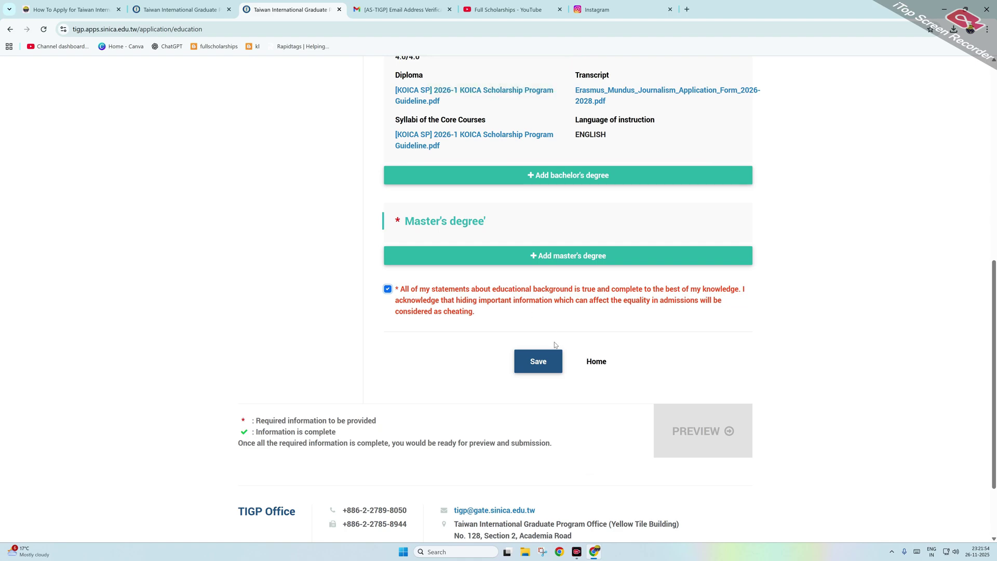
left_click(537, 360)
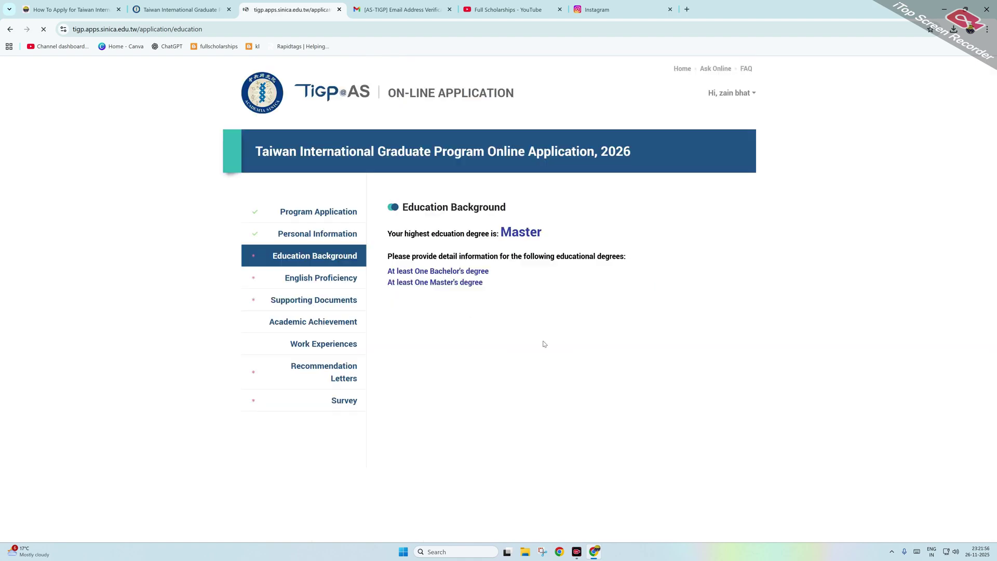
Step: Visit English Proficiency, then return to Education Background to review Bachelor's degree-1
left_click(314, 280)
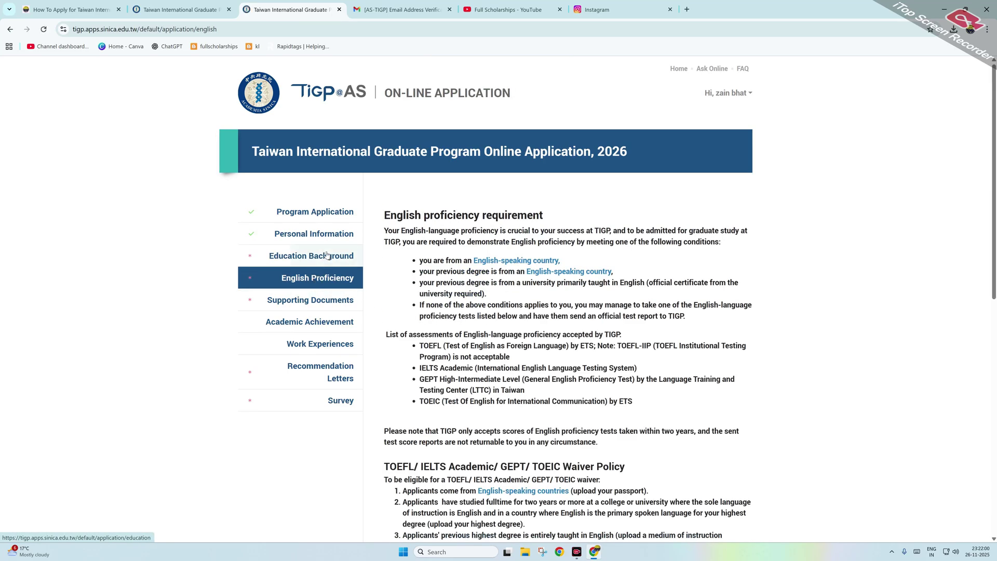
left_click(327, 255)
scroll(488, 196, "down", 1)
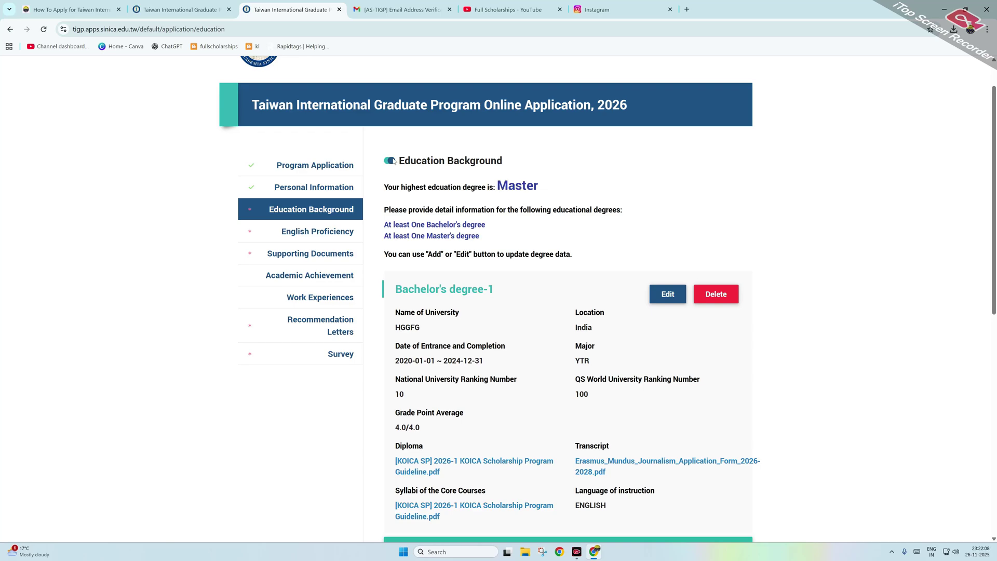
scroll(529, 222, "down", 5)
scroll(548, 255, "down", 1)
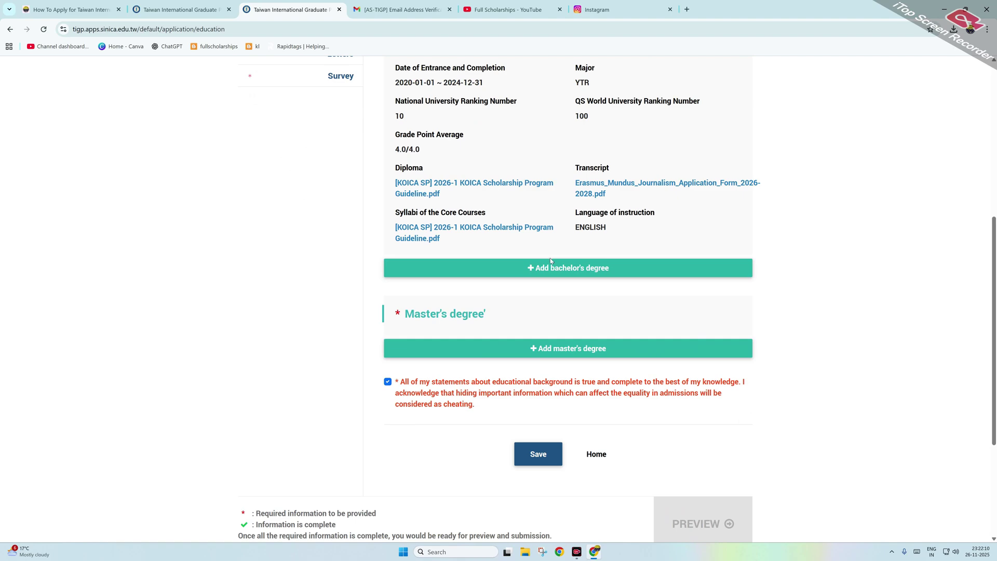
Step: Start a master's degree entry with university TGRD located in India
left_click(537, 357)
left_click(370, 123)
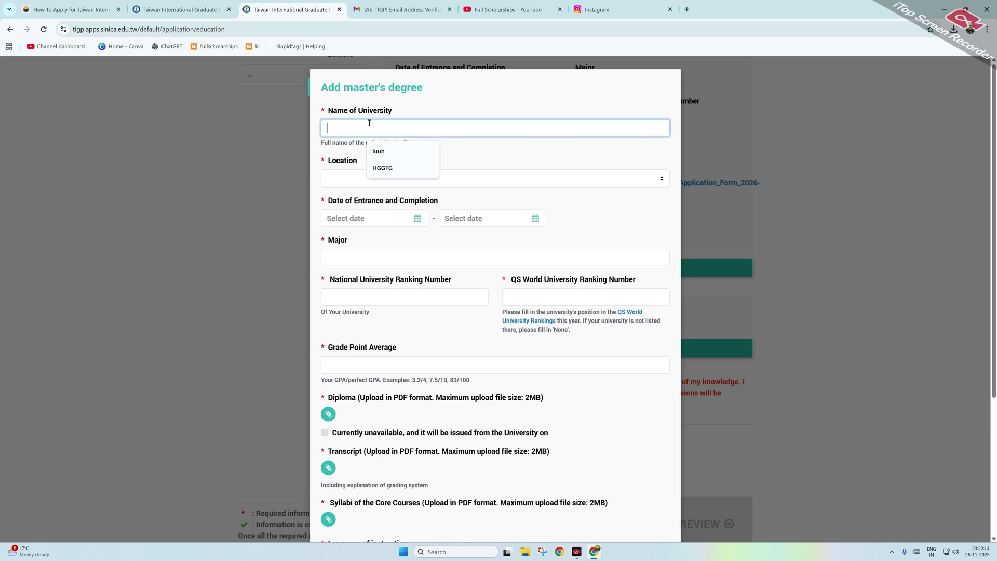
type("TGRD")
scroll(377, 151, "down", 3)
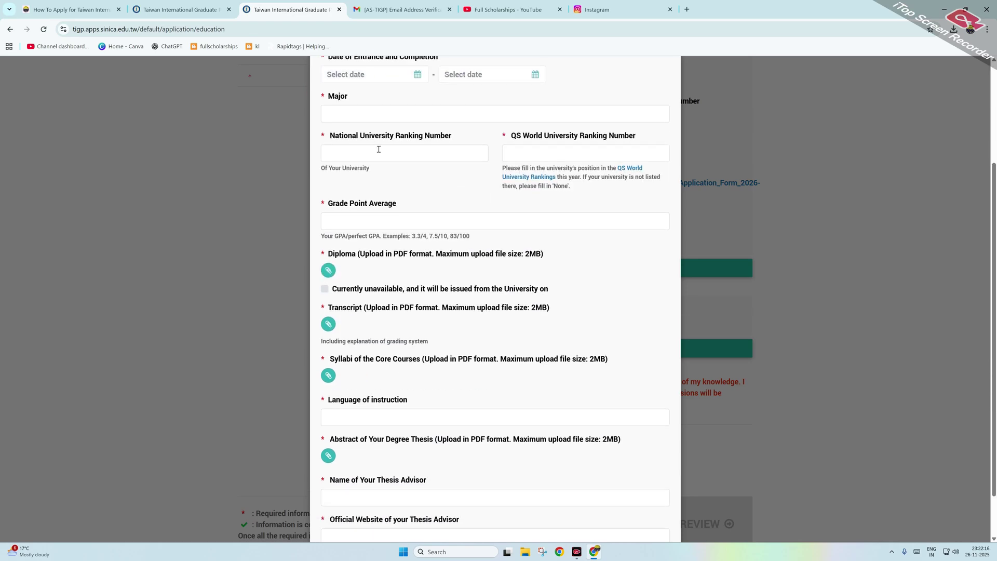
scroll(380, 166, "up", 3)
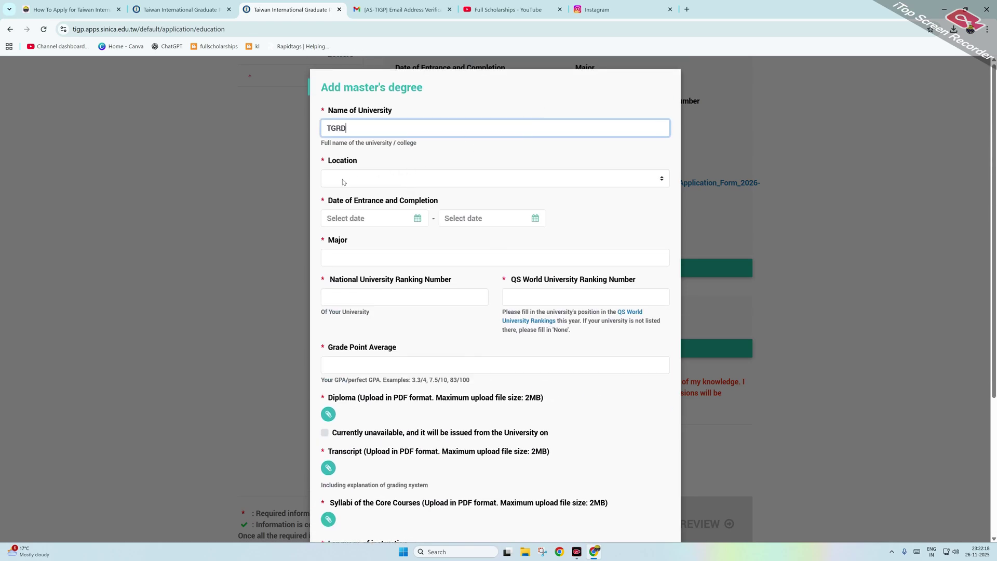
left_click(366, 179)
type("in")
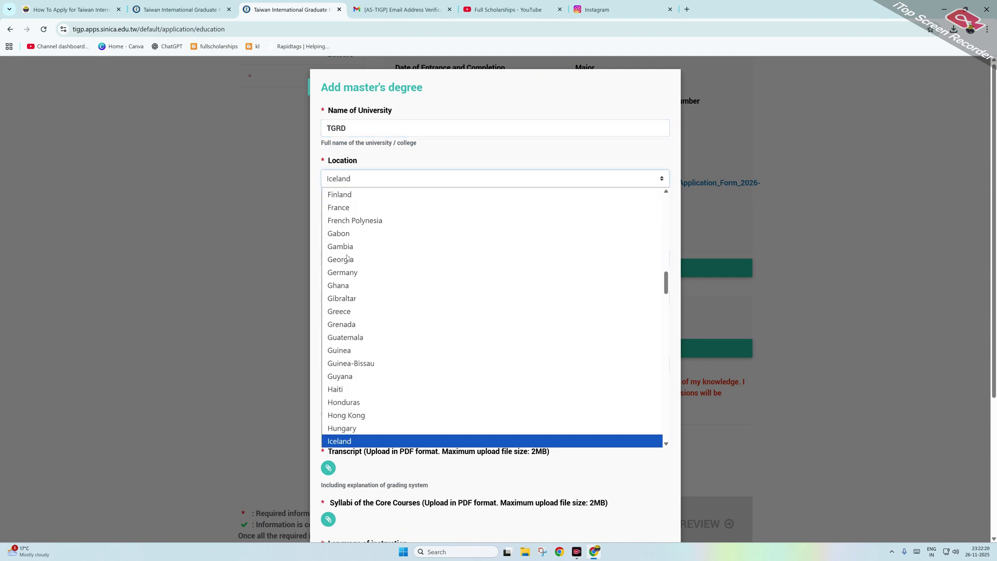
key("Return")
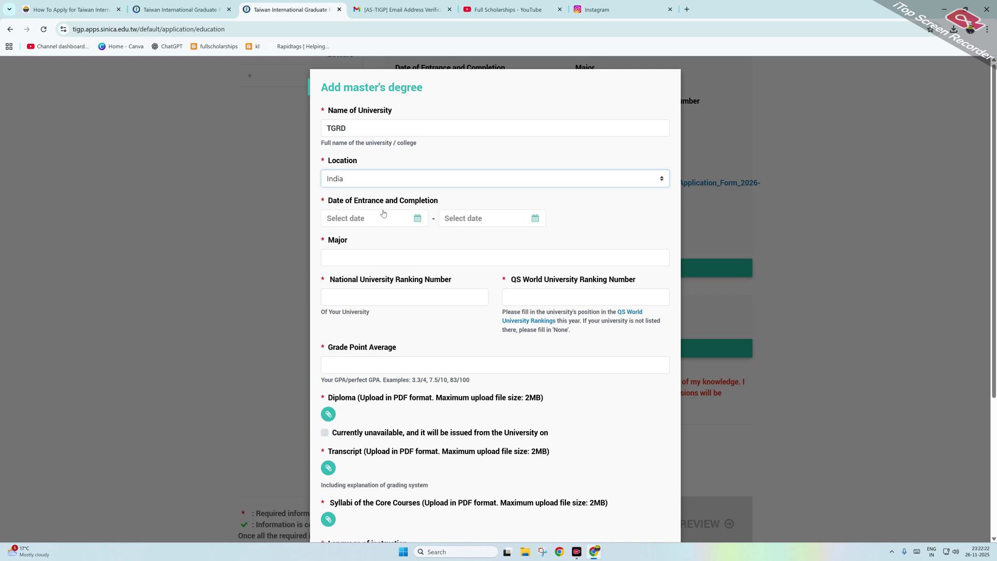
Step: Set the master's study period from 2024-01-01 to 2025-11-26
left_click(419, 221)
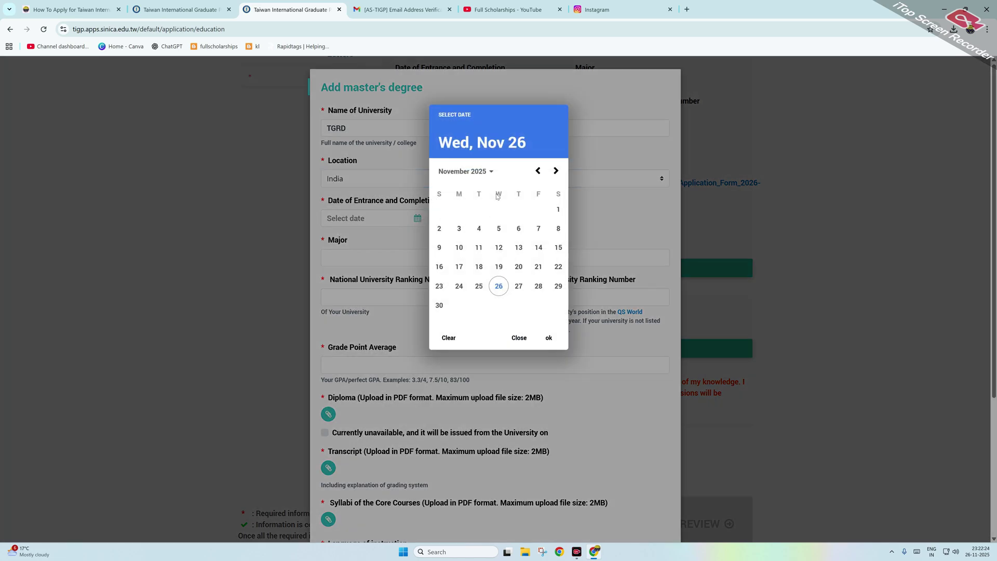
left_click(466, 172)
left_click(538, 170)
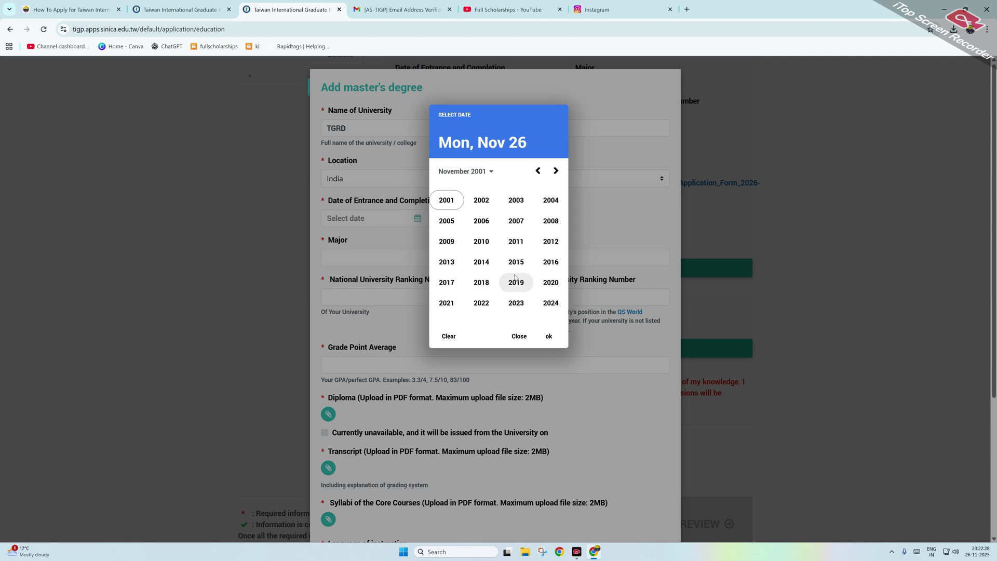
left_click(549, 303)
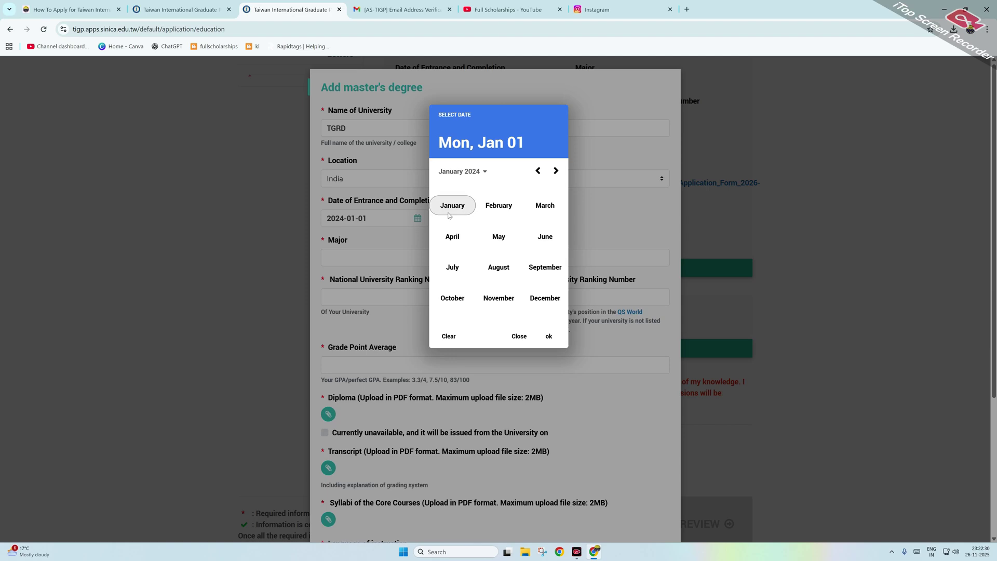
left_click(452, 204)
left_click(457, 217)
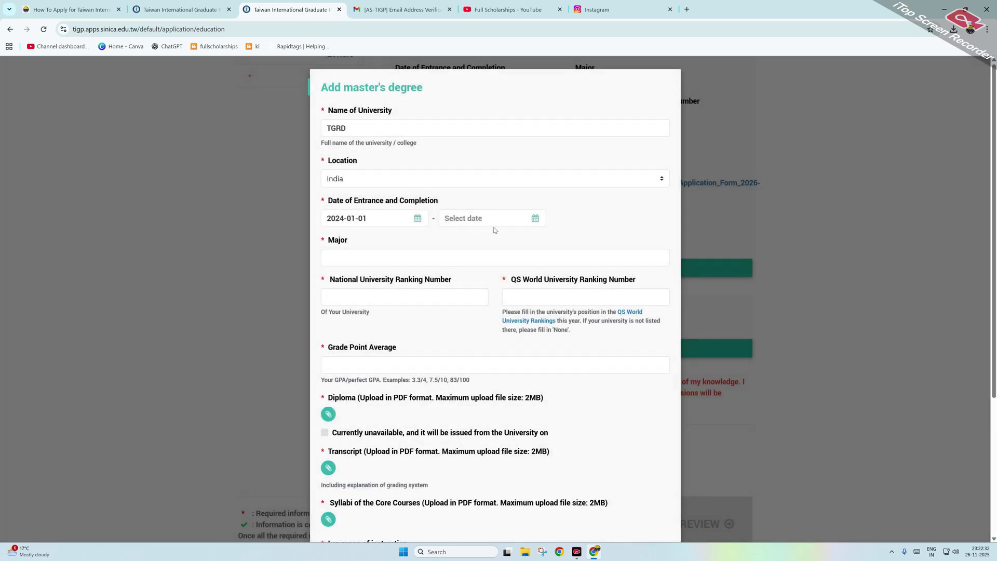
left_click(530, 224)
left_click(555, 171)
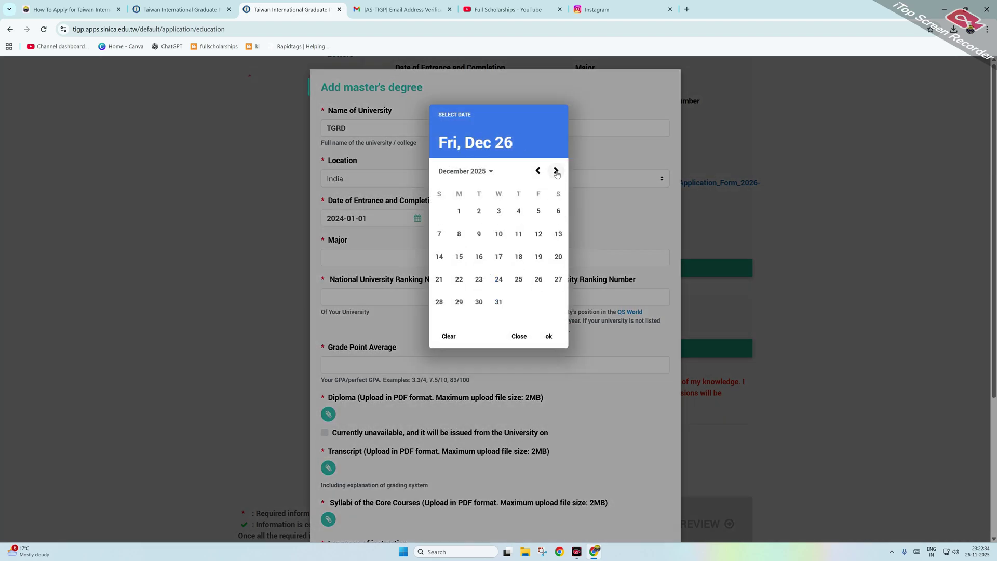
left_click(539, 171)
left_click(555, 172)
left_click(538, 172)
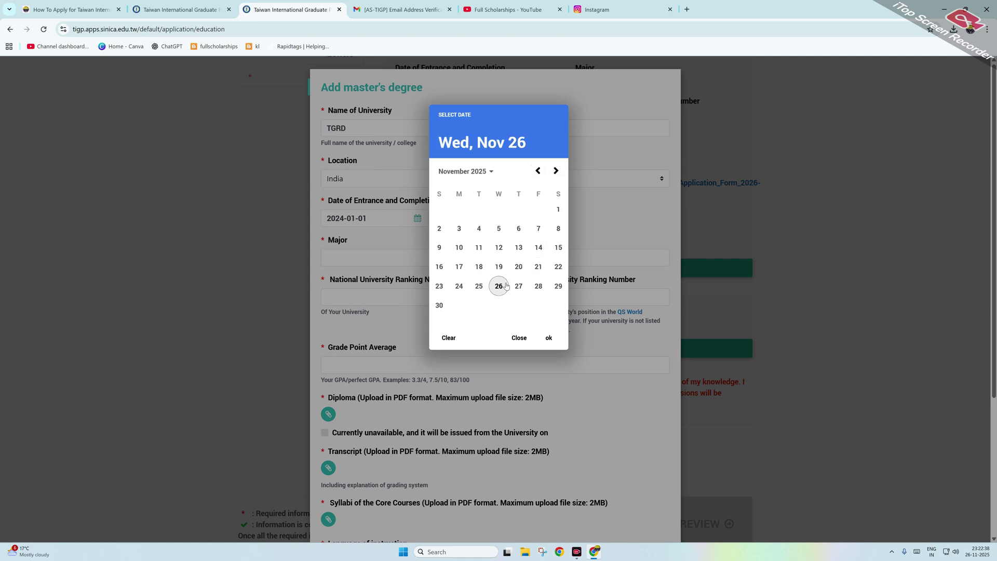
left_click(499, 286)
Step: Fill in major UY, national ranking 110, QS World ranking 1000 and GPA 10/10
left_click(400, 257)
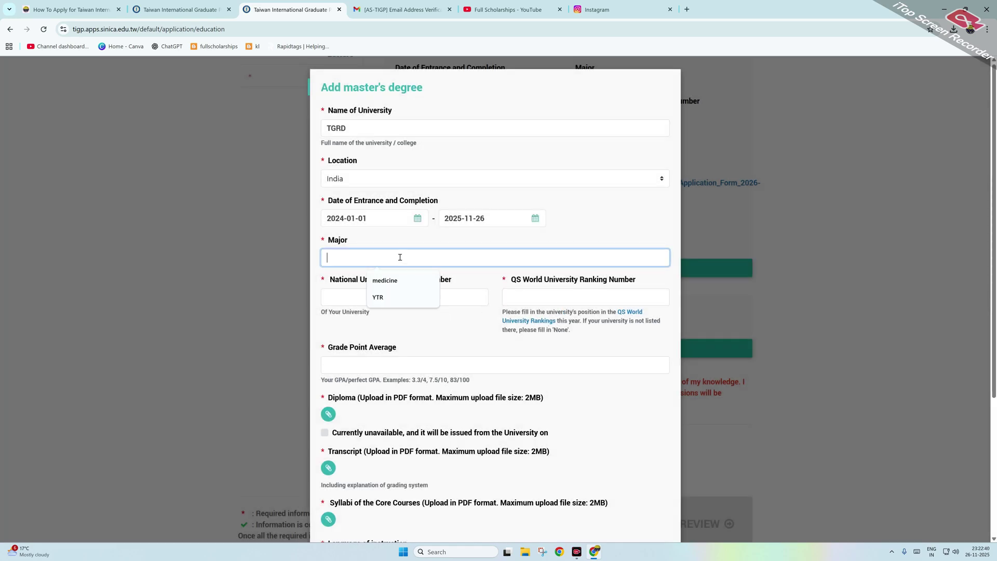
left_click(408, 296)
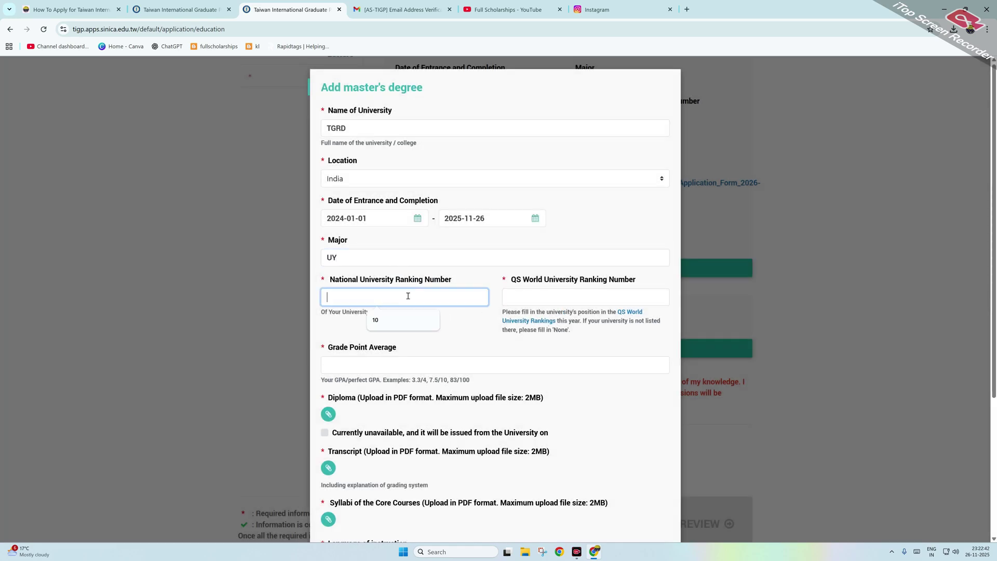
type("110")
key("Tab")
type("1000")
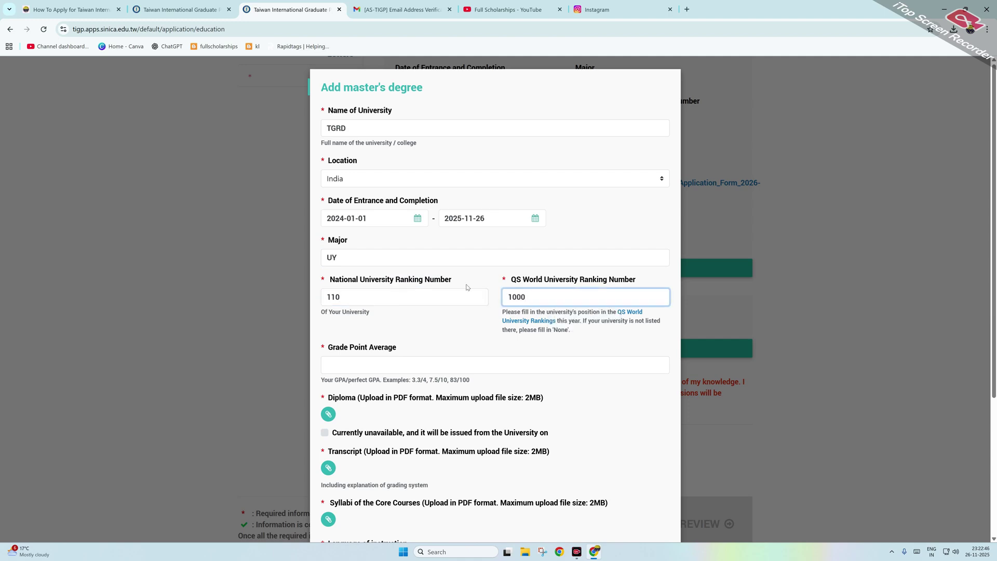
left_click(470, 366)
type("10/10")
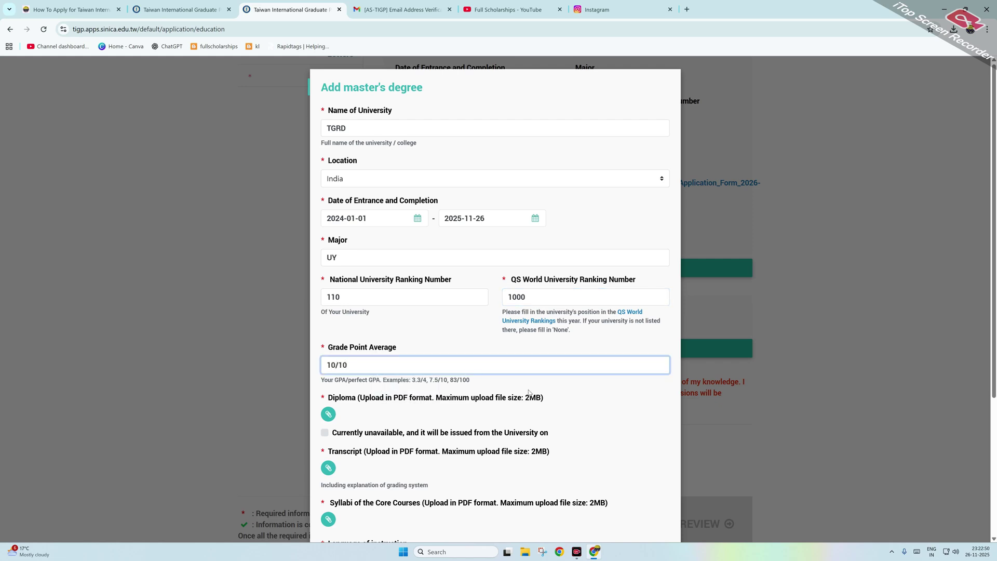
scroll(529, 394, "down", 3)
Step: Attach the KOICA guideline PDF as the diploma, transcript and syllabi
left_click(329, 273)
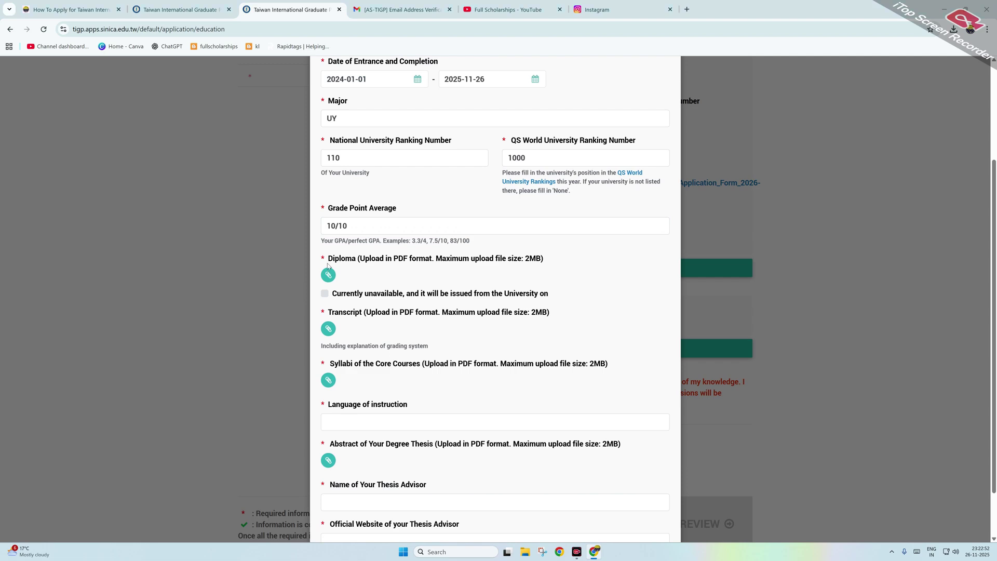
scroll(252, 197, "down", 3)
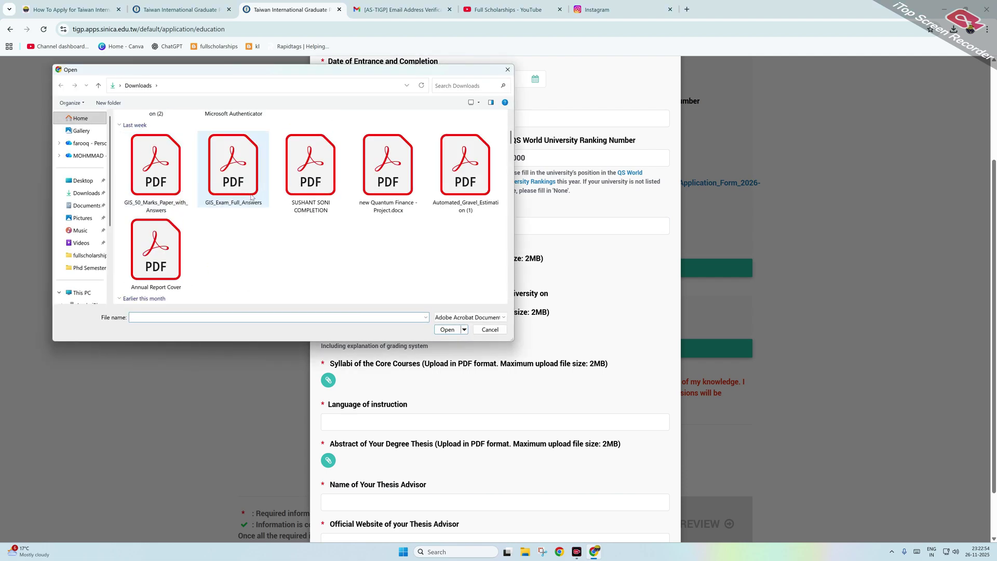
scroll(251, 196, "down", 2)
left_click(307, 245)
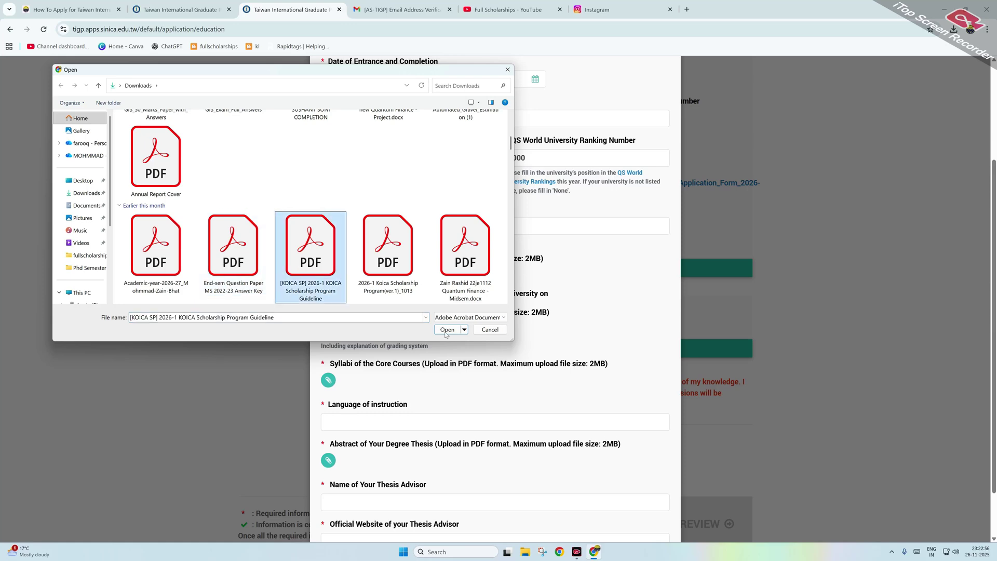
left_click(446, 330)
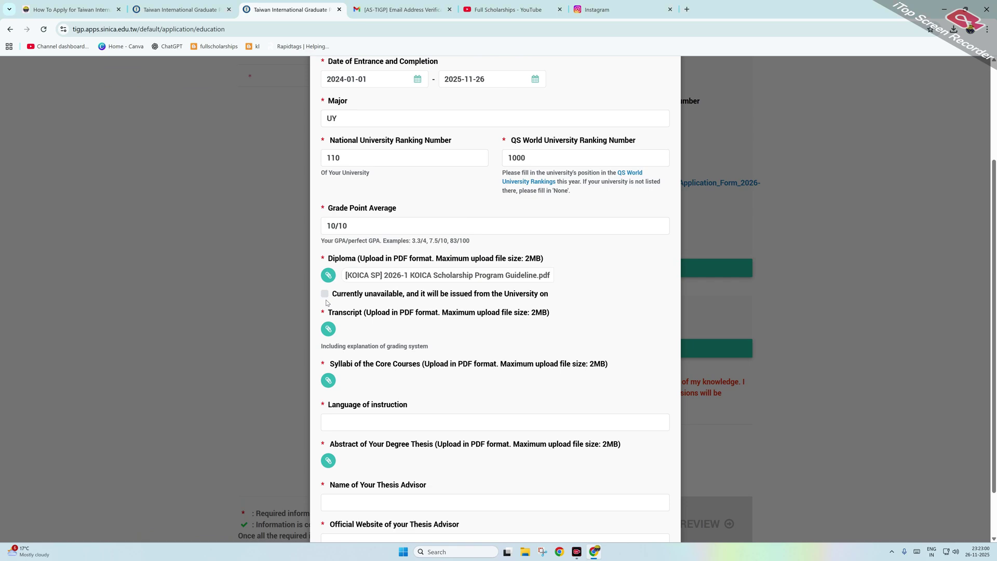
left_click(330, 330)
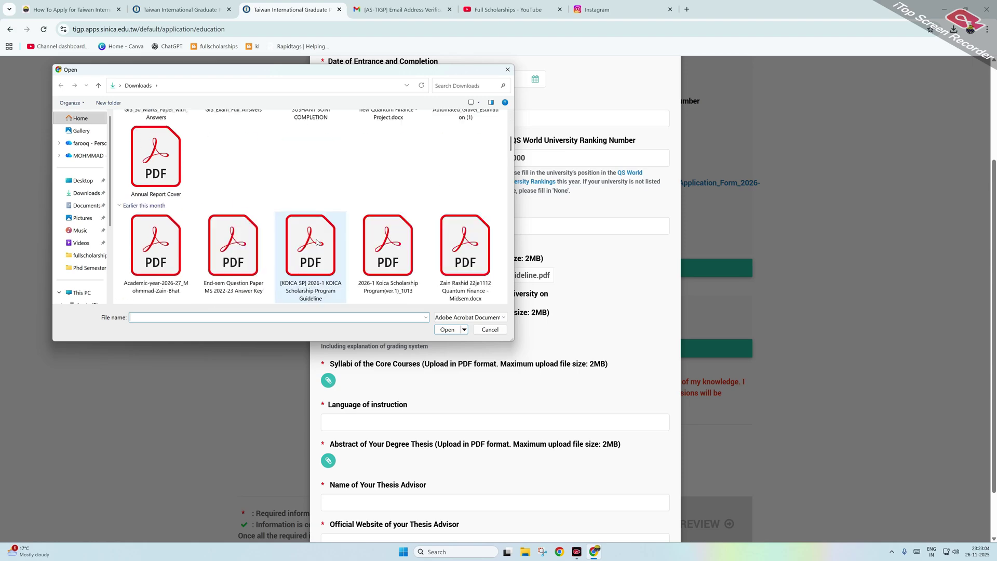
double_click(316, 242)
scroll(329, 321, "down", 1)
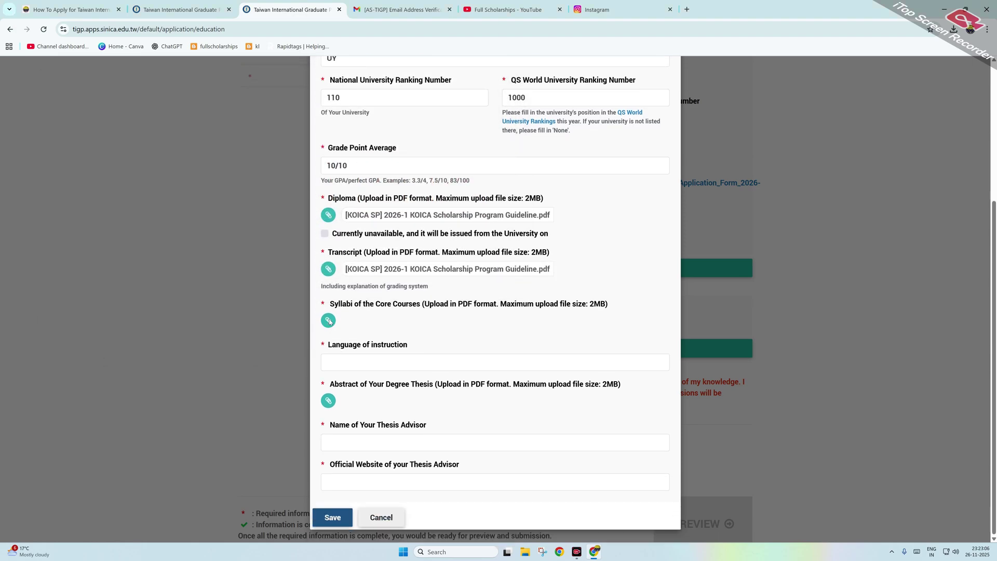
left_click(328, 321)
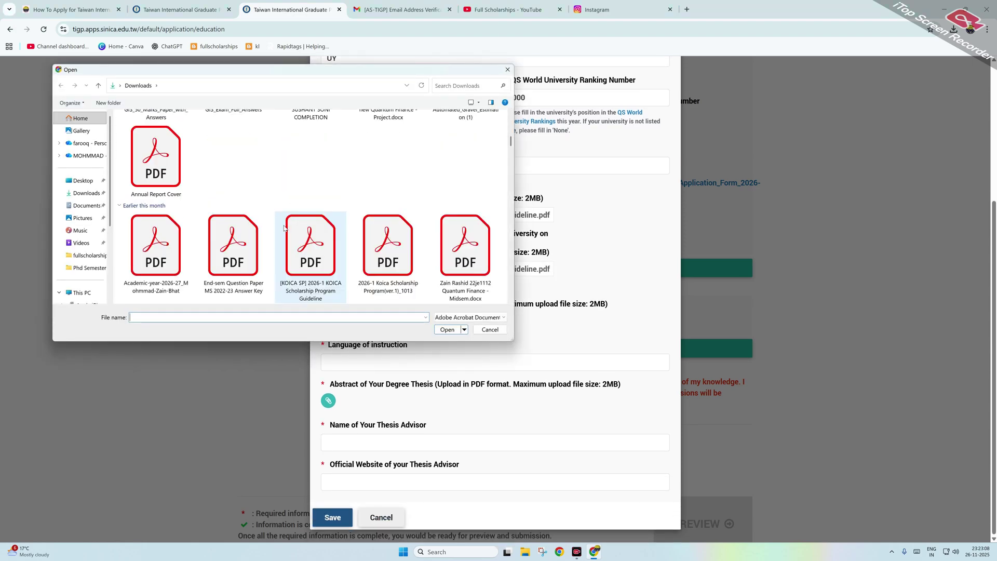
left_click(301, 230)
left_click(436, 328)
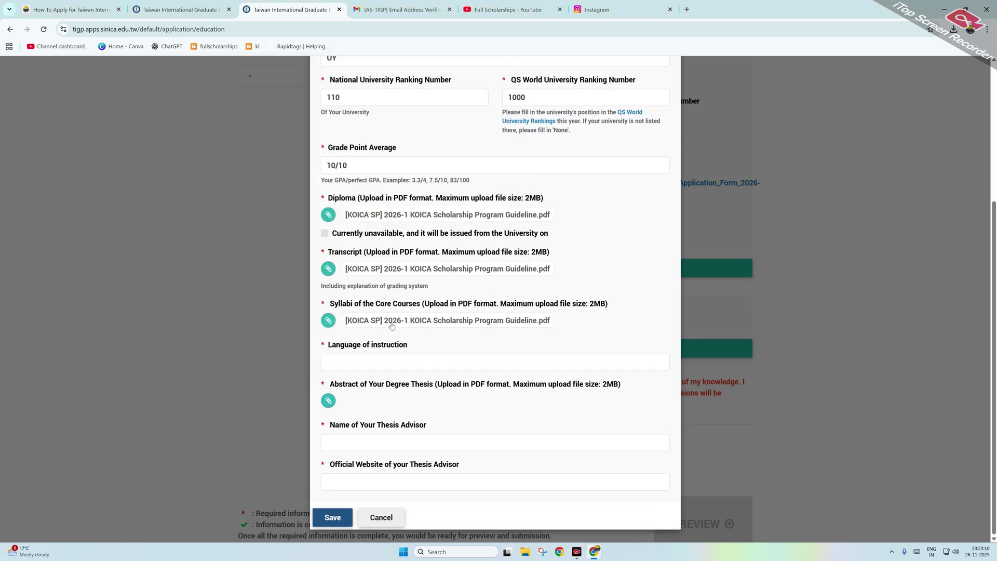
Step: Choose ENGLISH as language of instruction and attach the KOICA PDF as thesis abstract
left_click(357, 356)
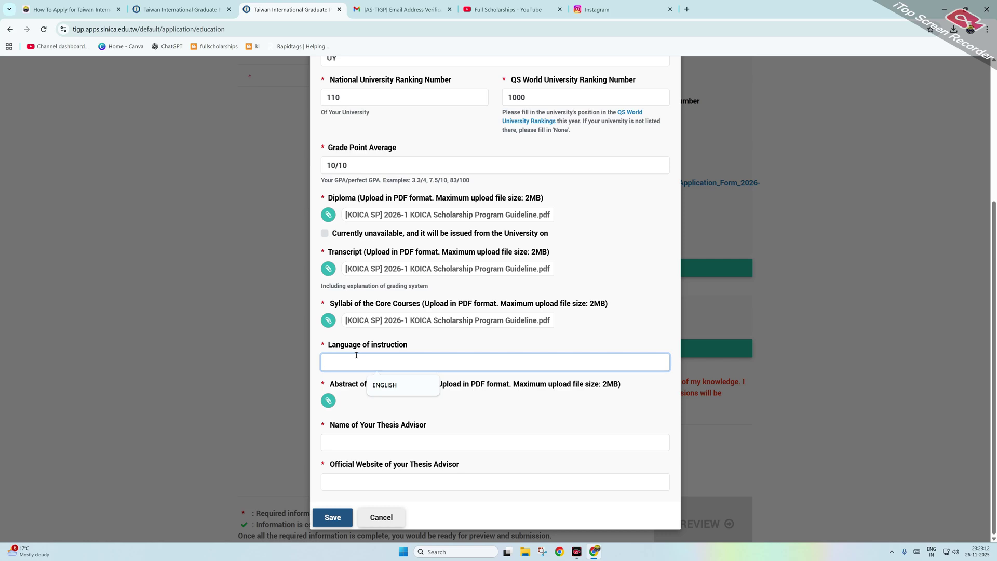
left_click(382, 387)
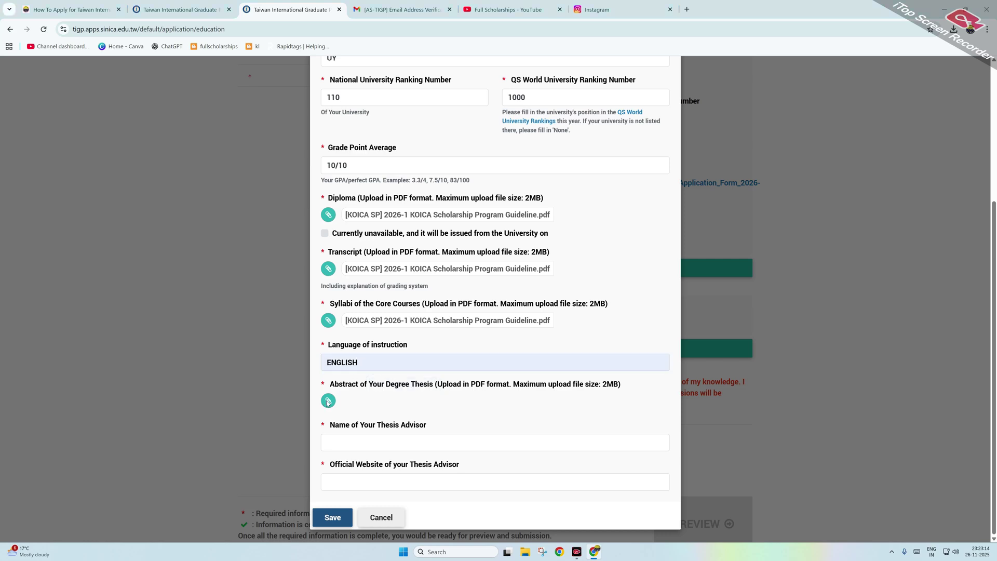
left_click(328, 401)
scroll(312, 232, "down", 2)
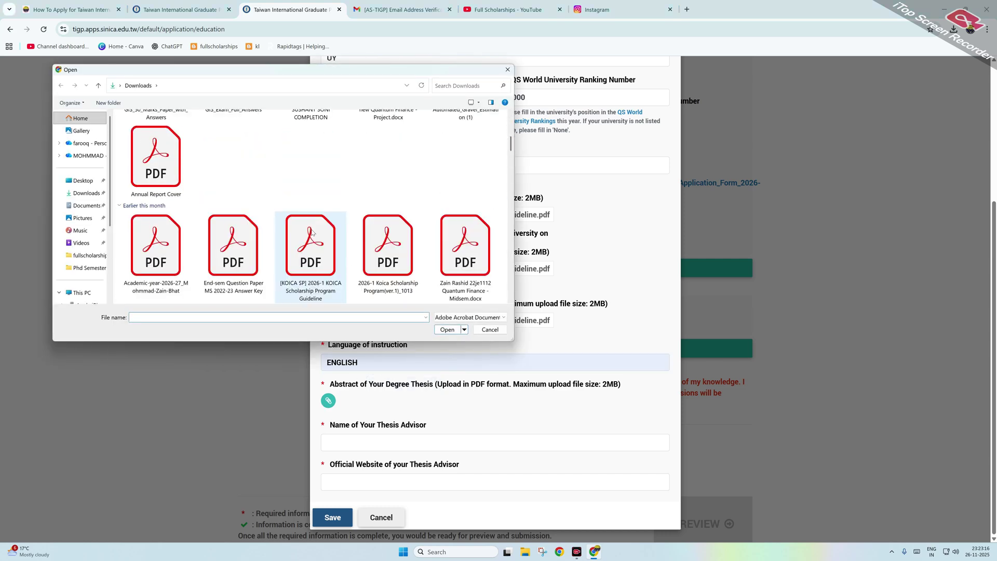
left_click(312, 232)
left_click(446, 330)
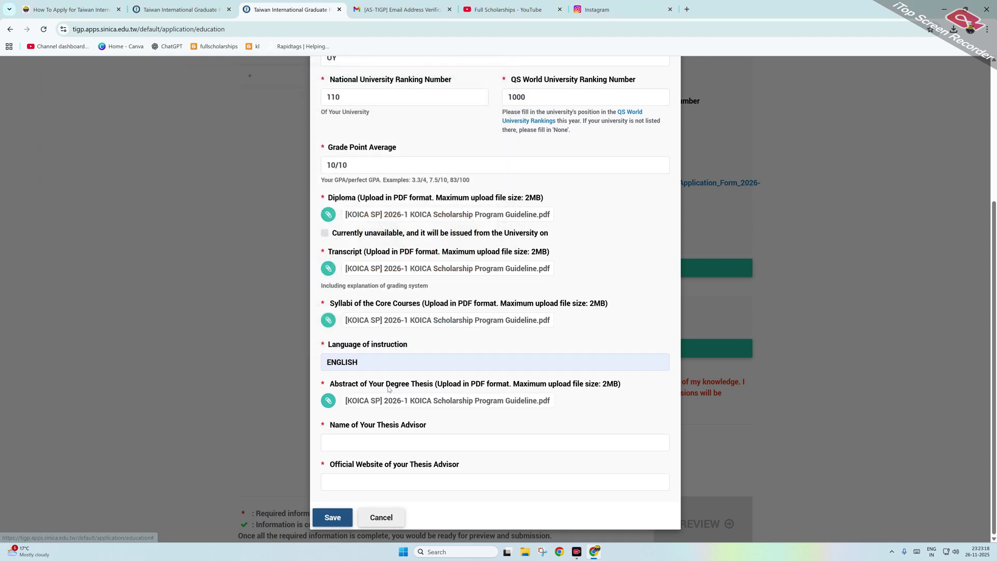
Step: Fill in the thesis advisor's name and official website, then save the master's degree
left_click(353, 439)
type("HF")
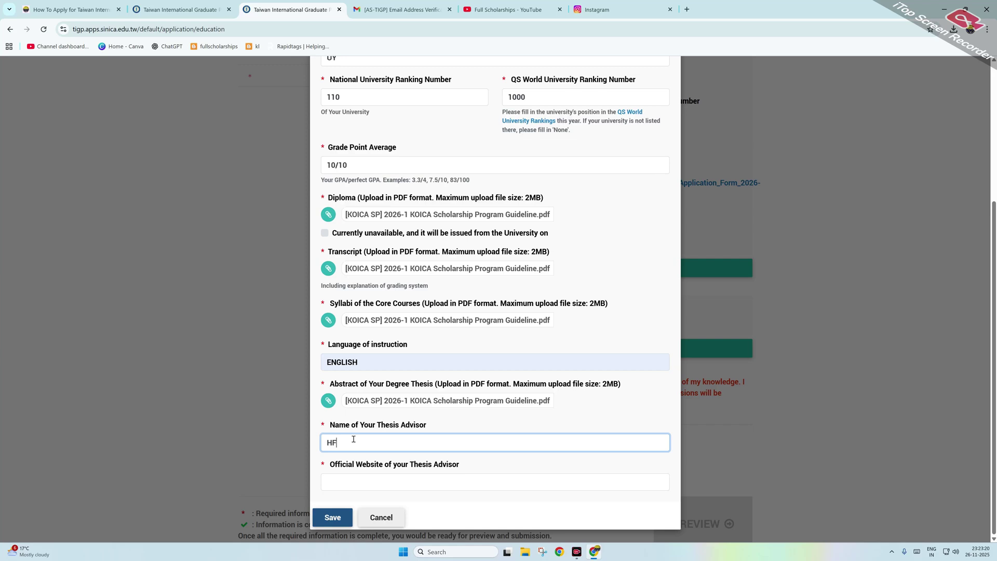
left_click(350, 479)
type("JYTUYYGI.IN")
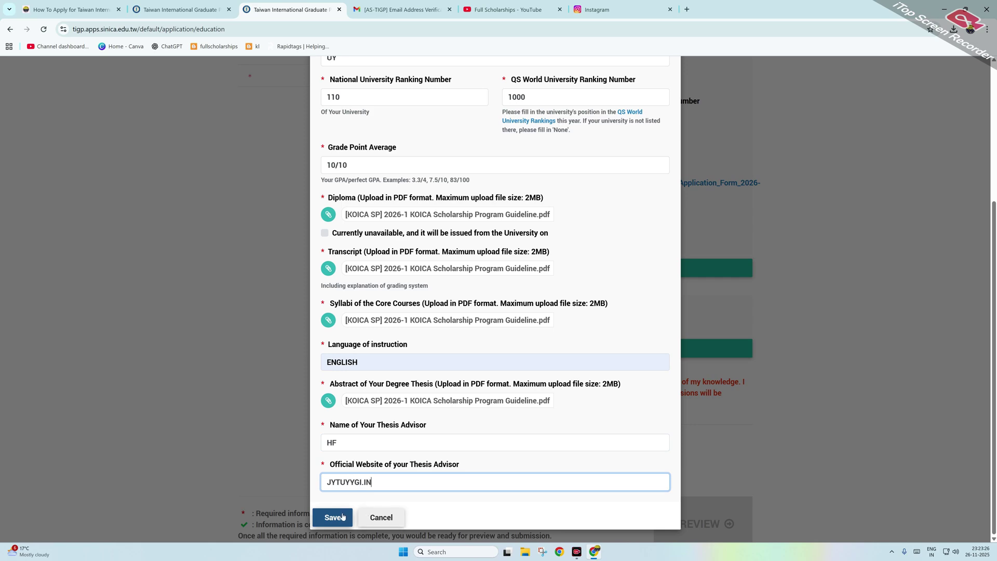
left_click(332, 517)
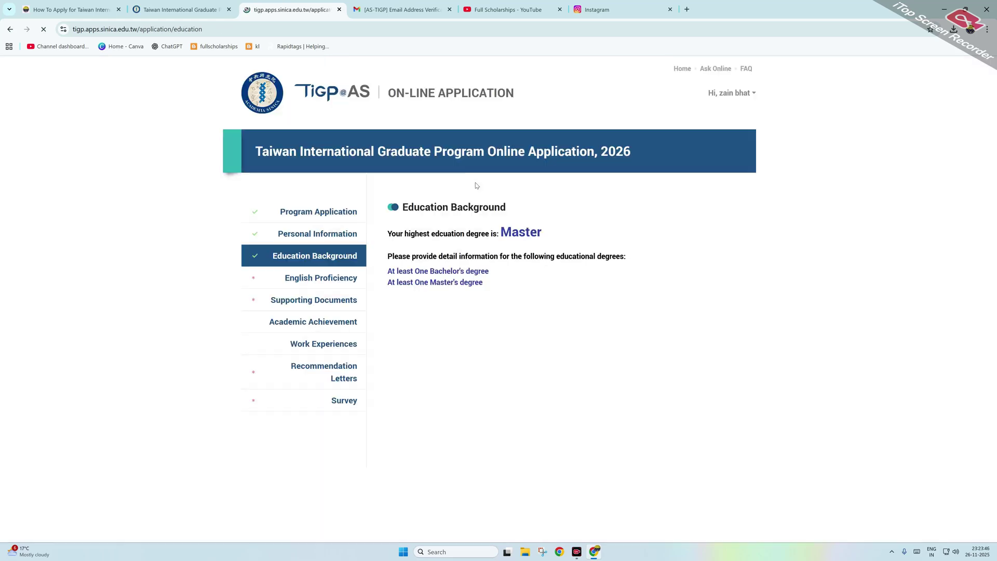
scroll(681, 380, "down", 5)
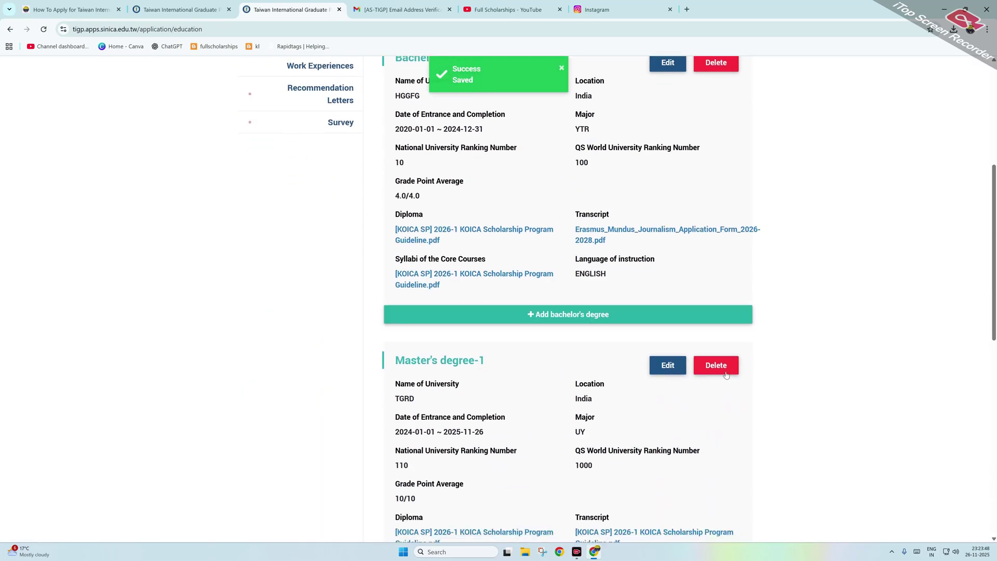
scroll(717, 367, "up", 4)
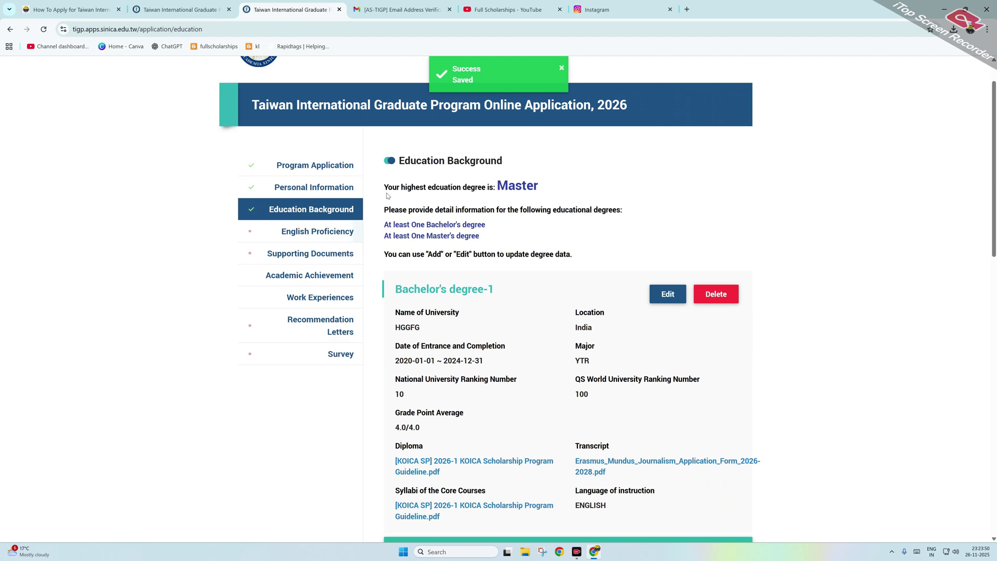
left_click_drag(446, 187, 526, 188)
left_click(560, 188)
Step: Claim an English test WAIVER with the KOICA guideline PDF as certificate and save
left_click(289, 235)
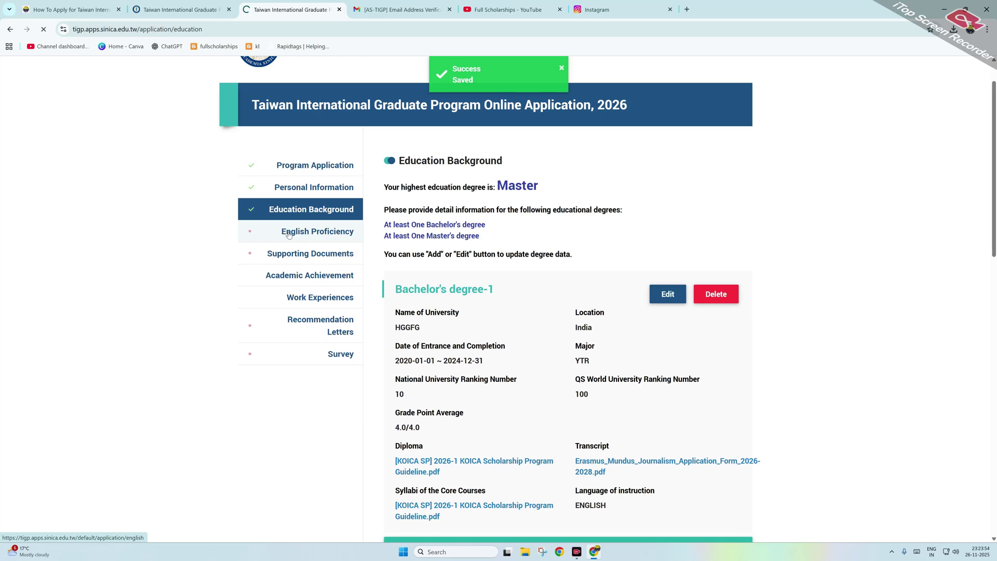
scroll(405, 264, "down", 7)
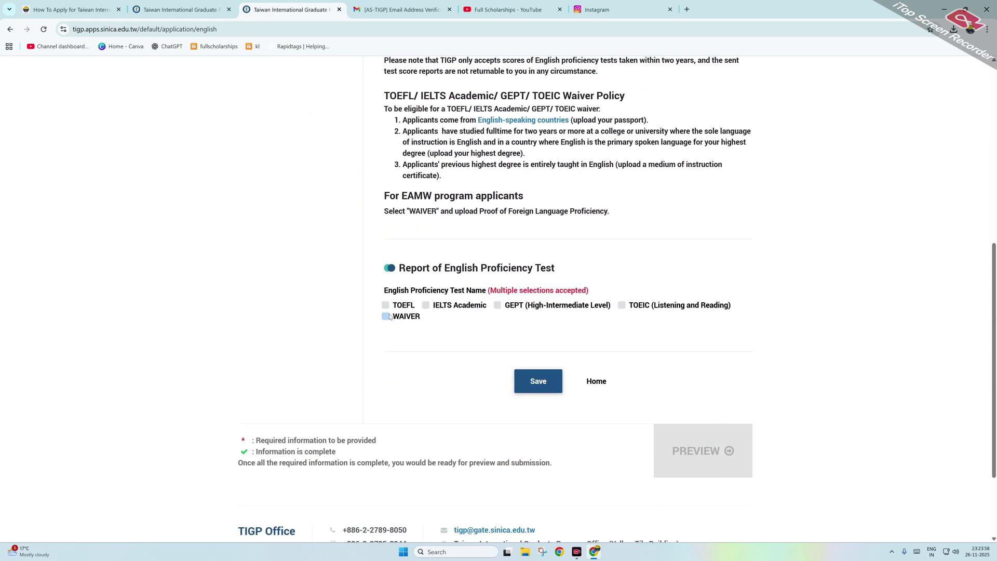
left_click(387, 317)
scroll(406, 314, "down", 2)
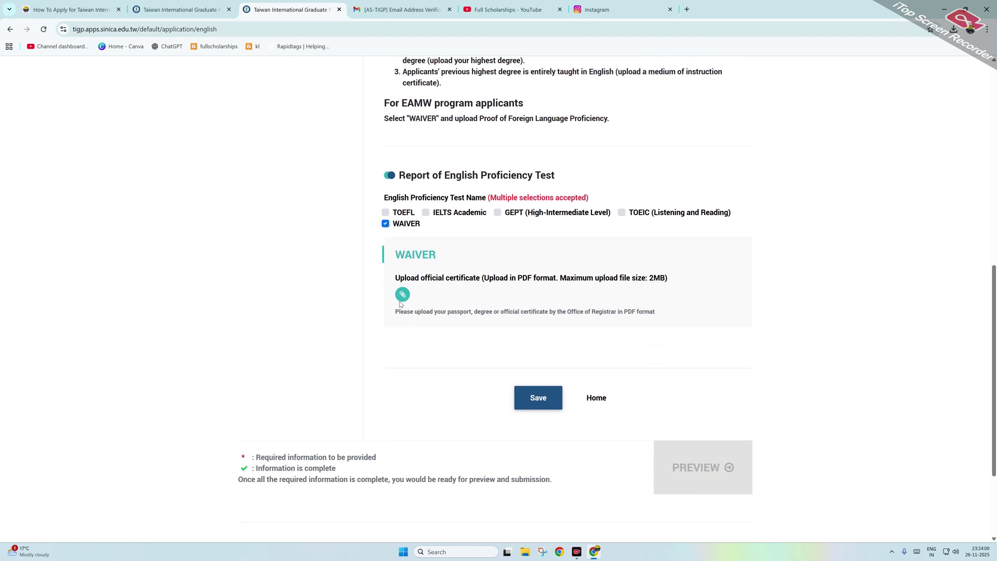
left_click(406, 289)
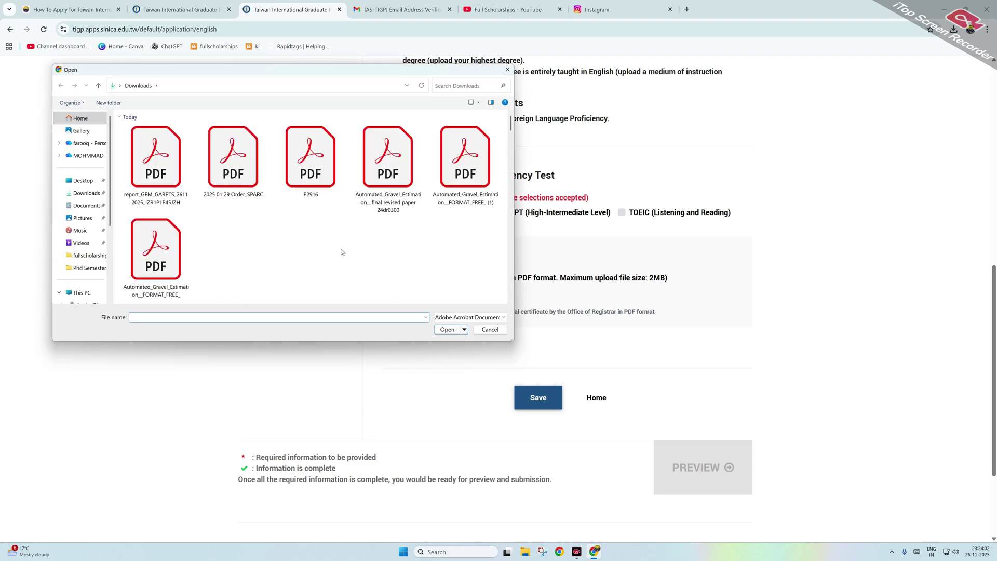
scroll(333, 247, "down", 5)
left_click(312, 247)
left_click(448, 333)
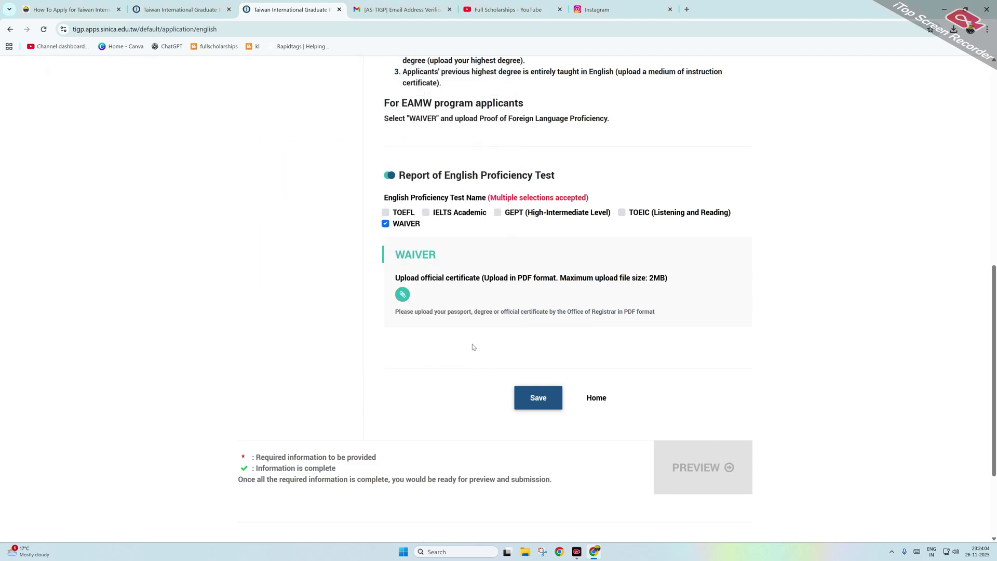
left_click(539, 397)
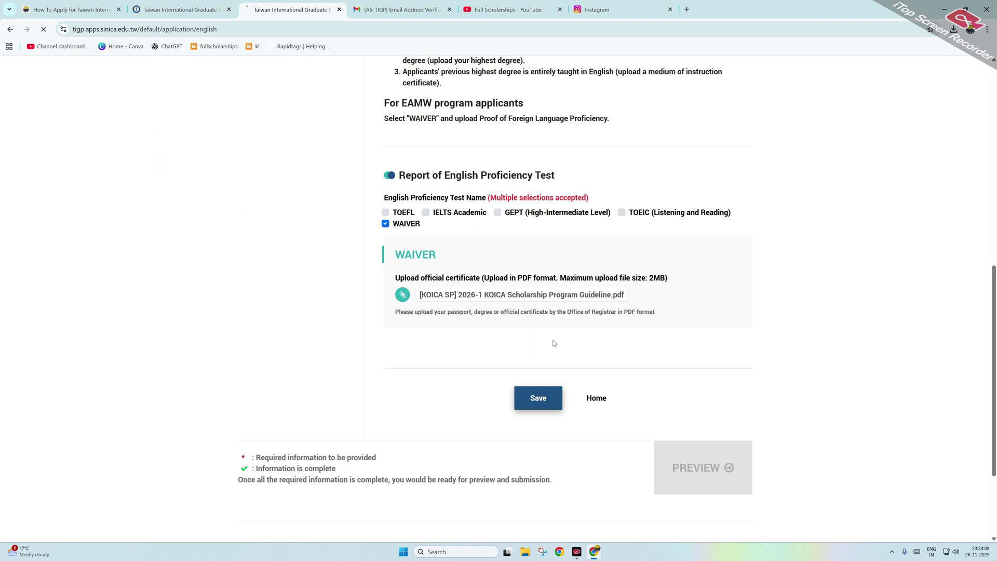
scroll(480, 261, "up", 5)
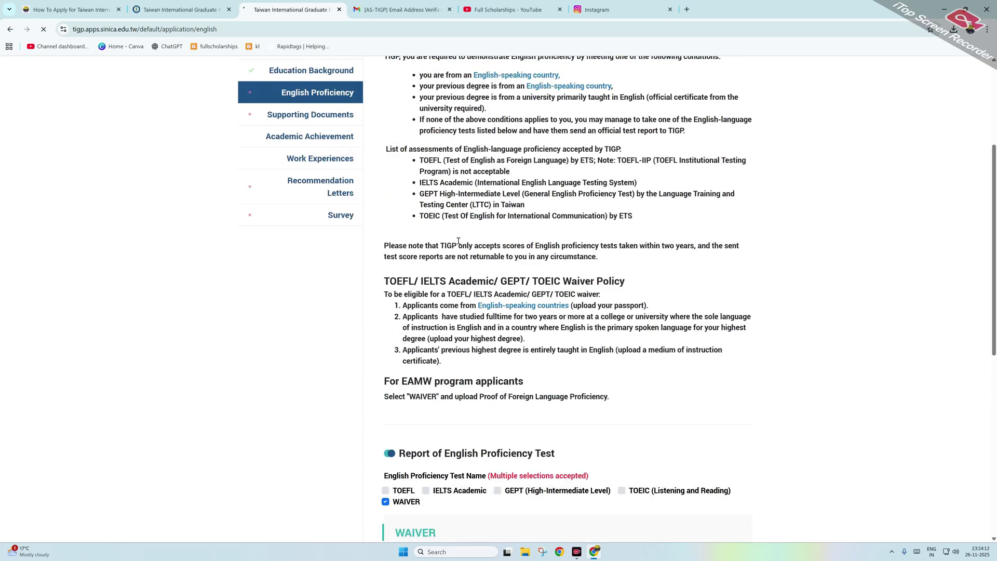
scroll(394, 234, "down", 2)
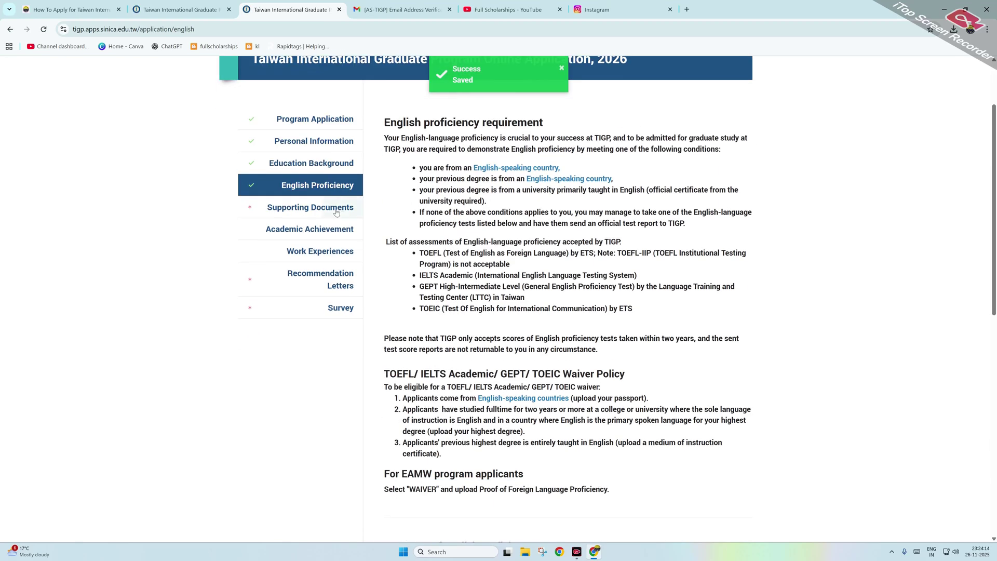
left_click(338, 211)
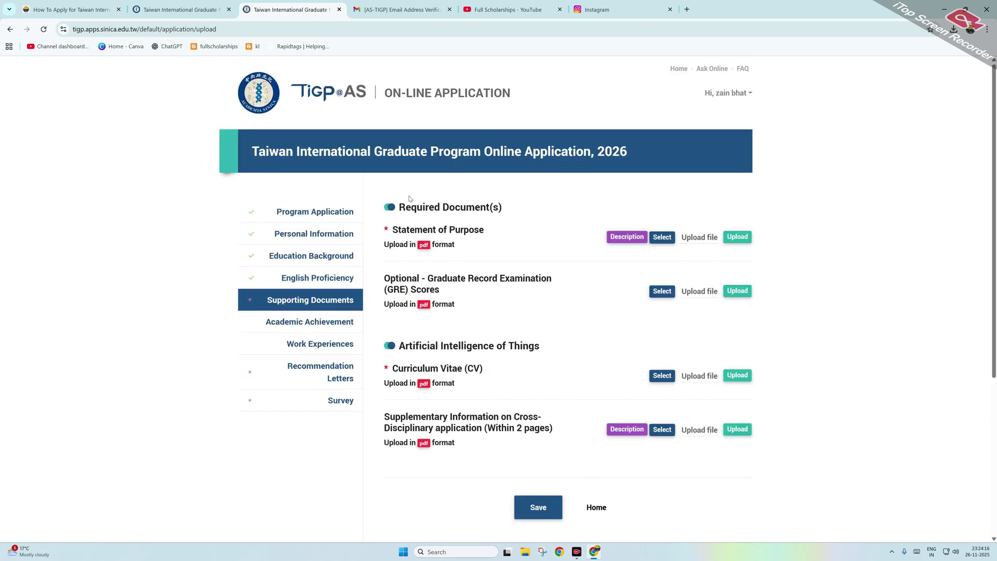
Step: Upload the Erasmus Mundus application form PDF as the Statement of Purpose
scroll(592, 184, "down", 2)
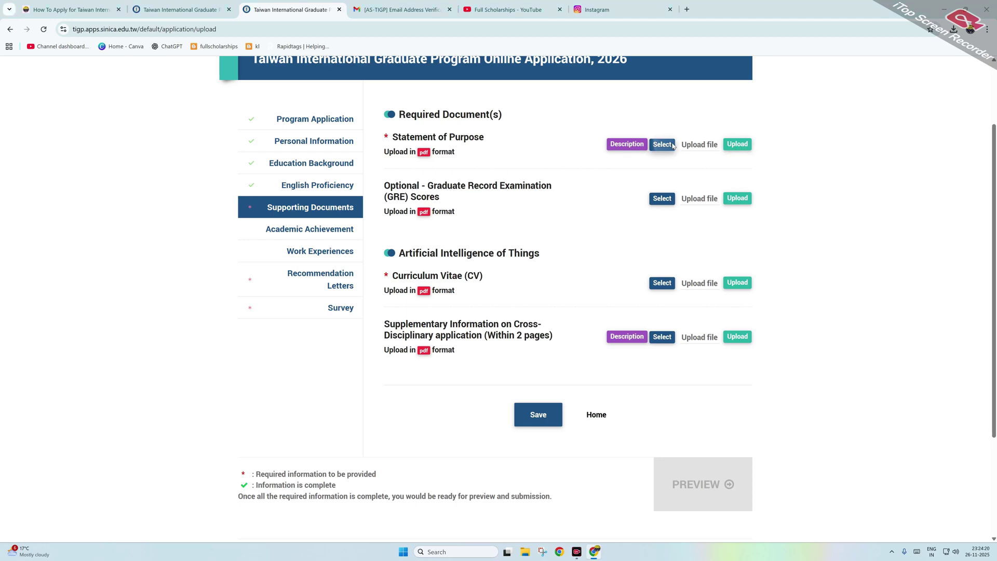
left_click(663, 145)
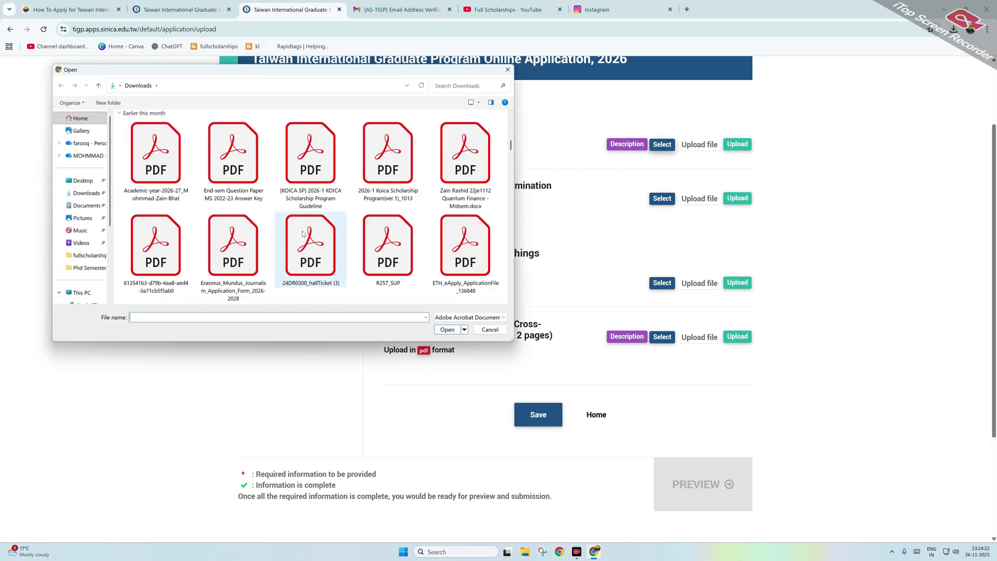
left_click(233, 247)
left_click(448, 330)
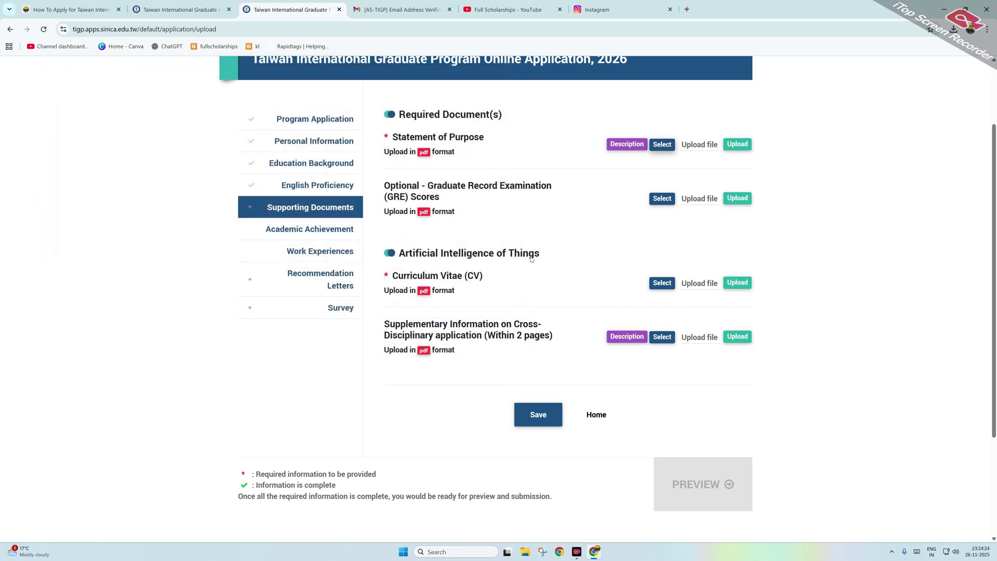
left_click(730, 144)
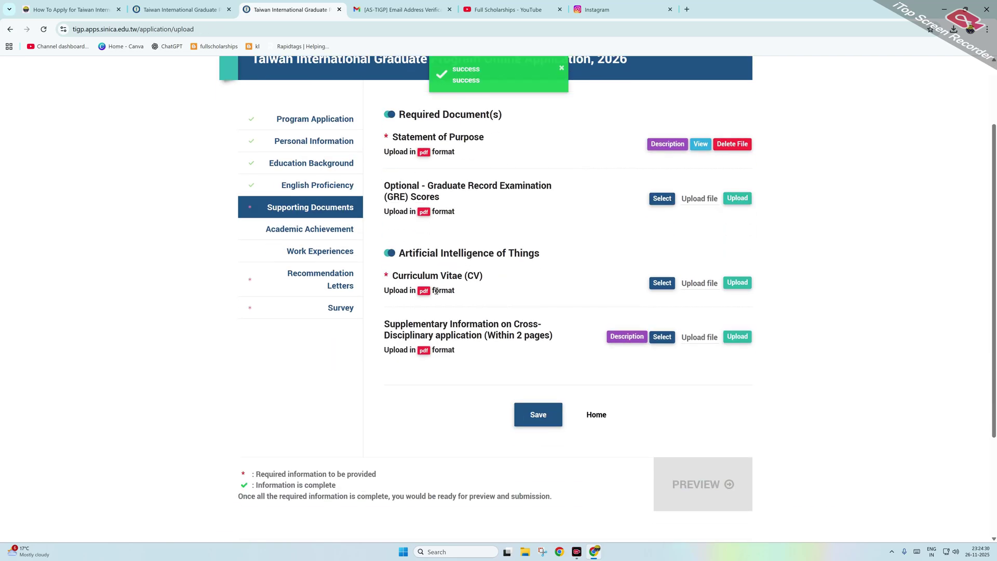
Step: Upload the KOICA guideline PDF as the CV and save Supporting Documents
left_click(664, 284)
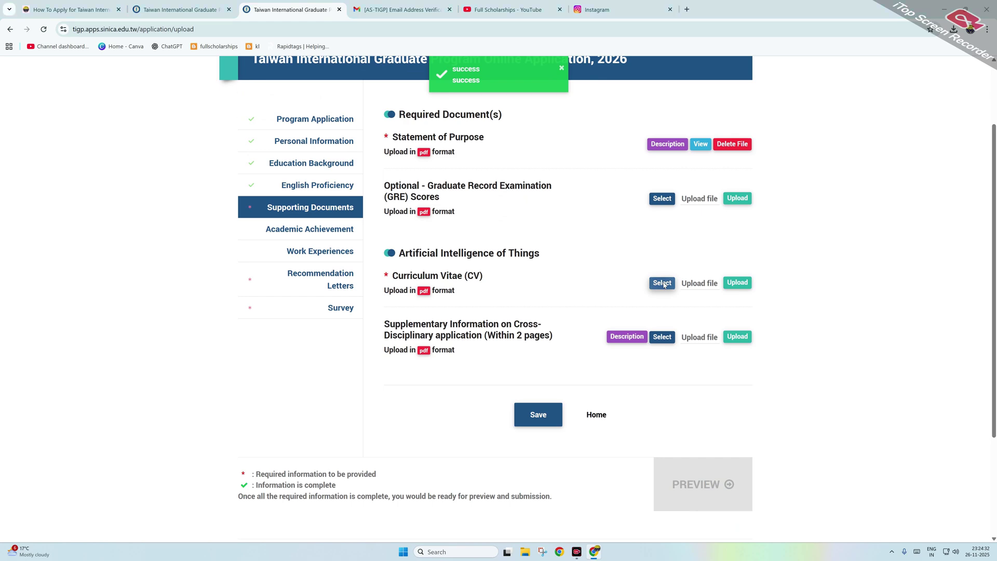
scroll(307, 212, "down", 3)
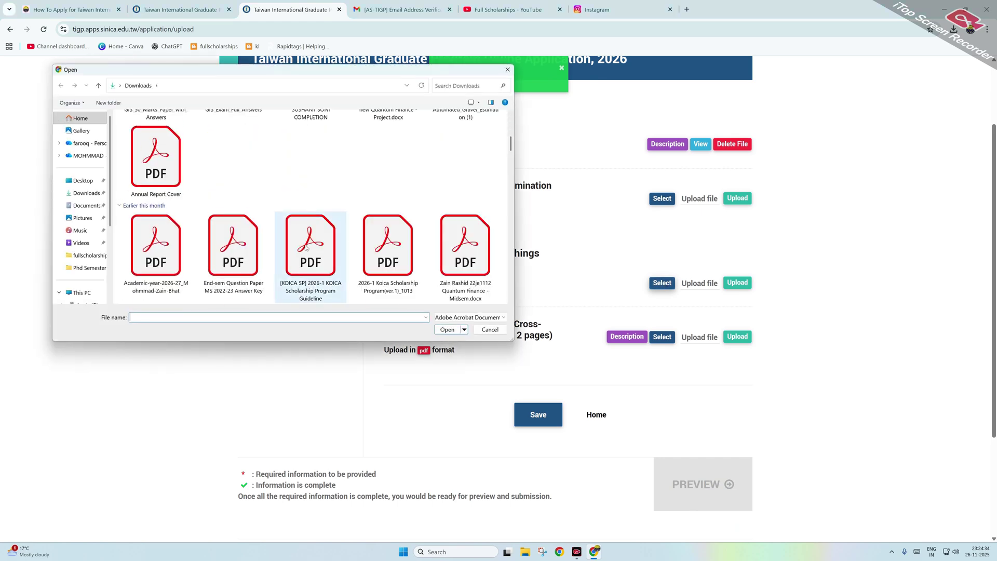
left_click(307, 250)
left_click(447, 329)
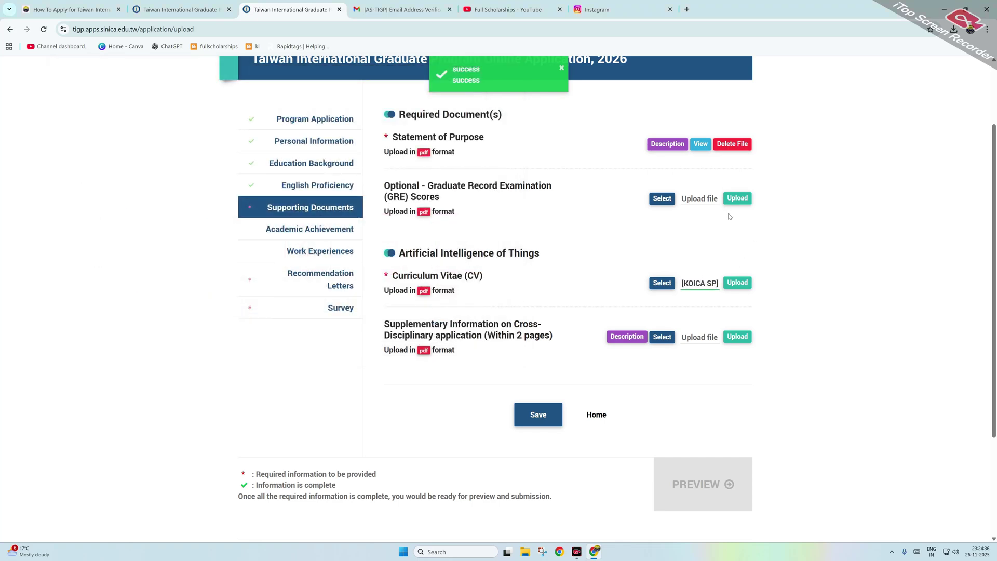
left_click(738, 284)
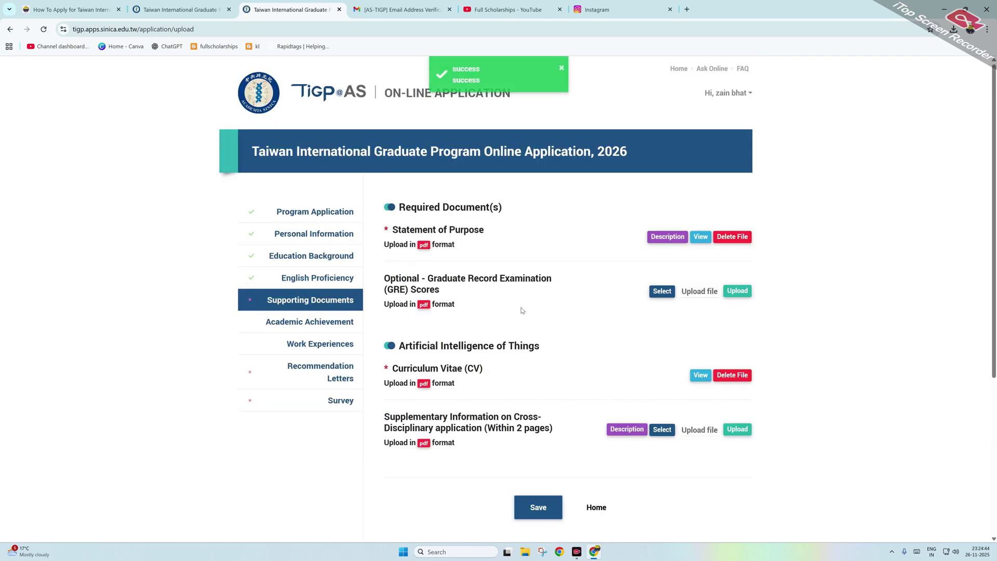
scroll(514, 311, "down", 2)
left_click(539, 322)
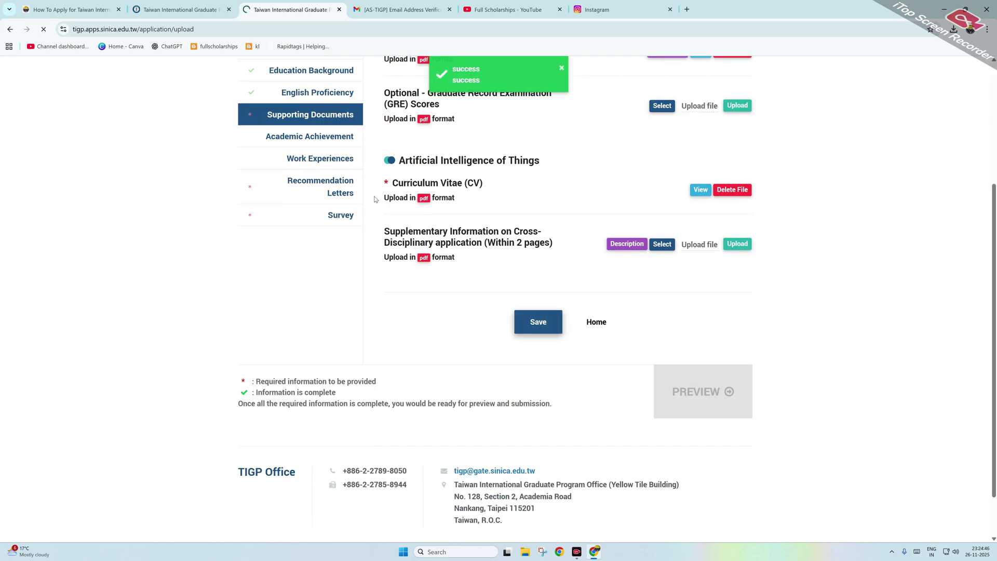
scroll(310, 218, "down", 3)
left_click(314, 228)
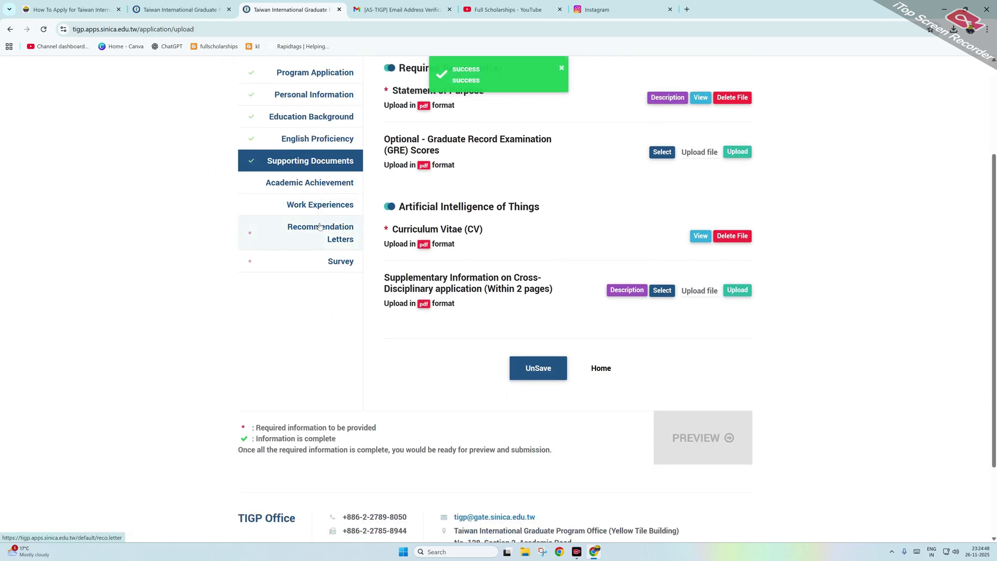
Step: Add a new referee and enter the referee's first and last name
scroll(415, 270, "down", 3)
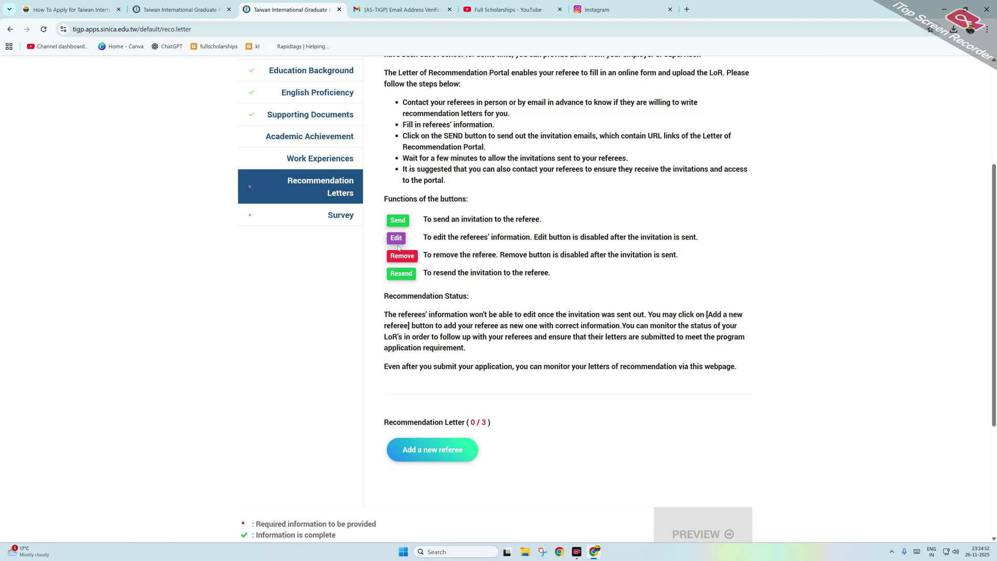
scroll(437, 281, "down", 2)
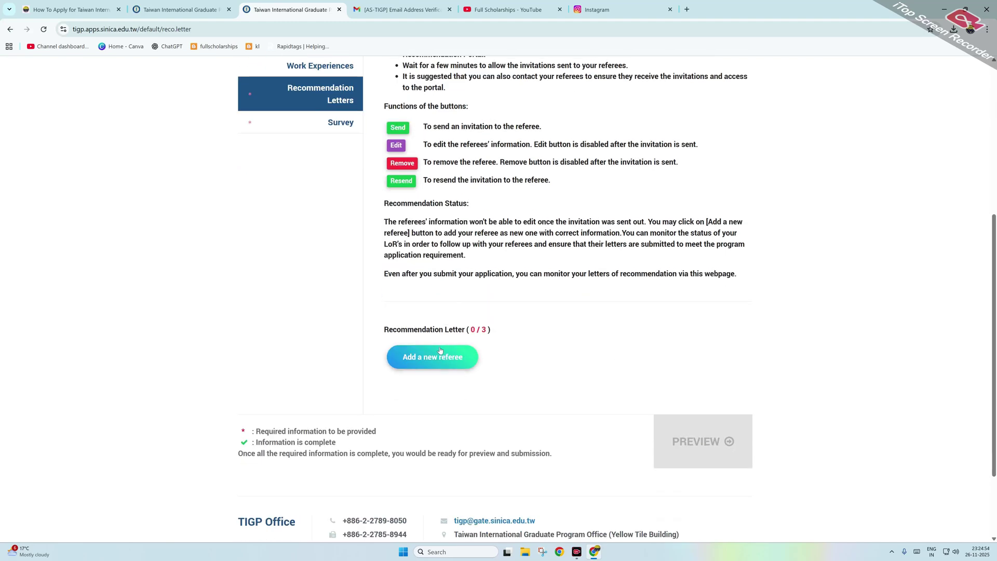
left_click(425, 364)
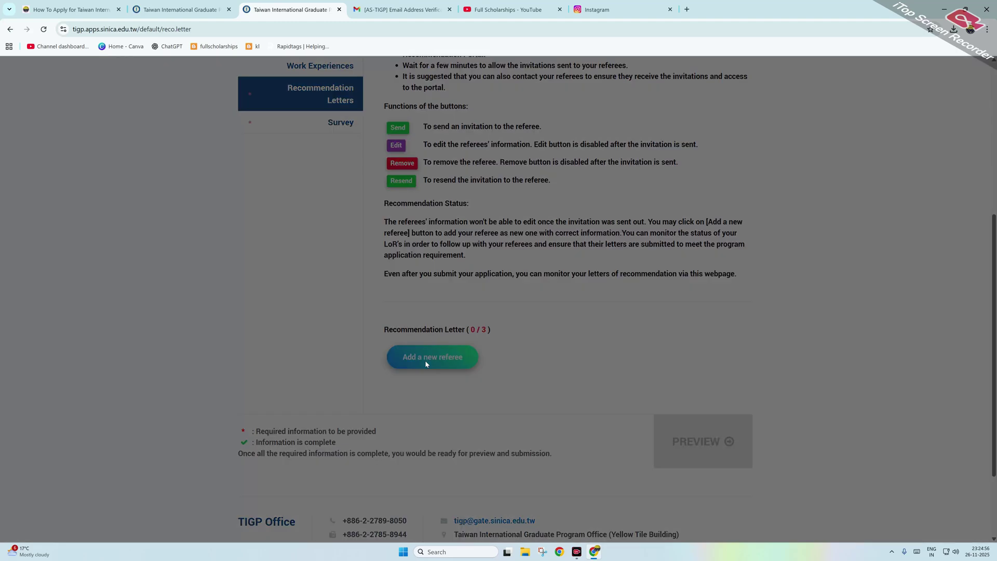
left_click(367, 125)
type("GHDF")
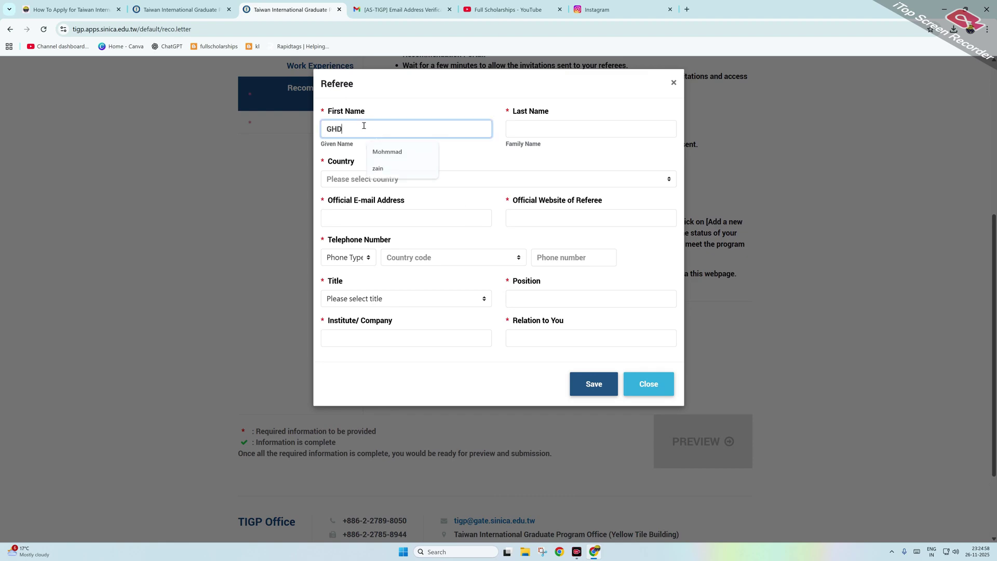
left_click(548, 133)
type("GHHD")
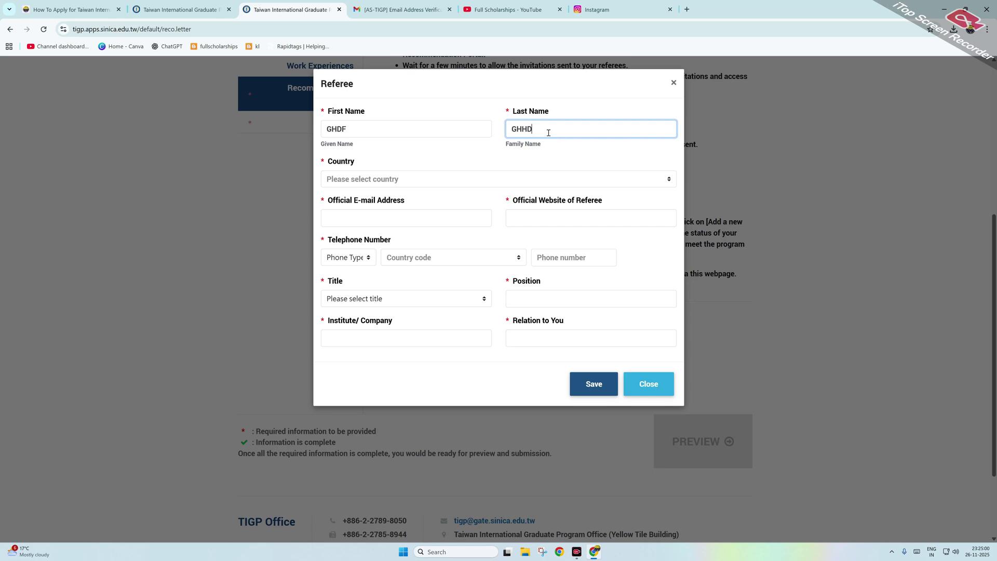
Step: Set the referee's country to India
key("Tab")
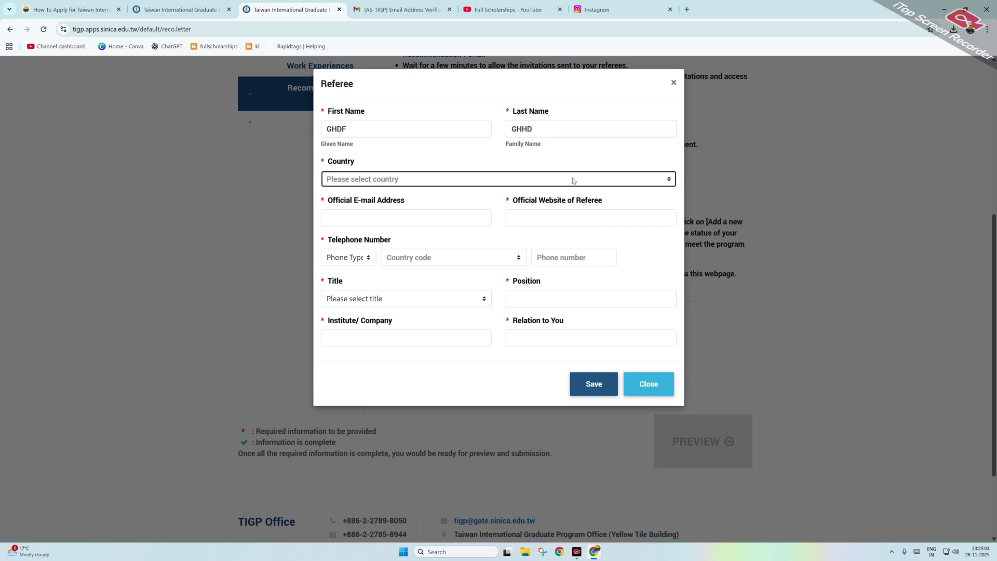
left_click(476, 183)
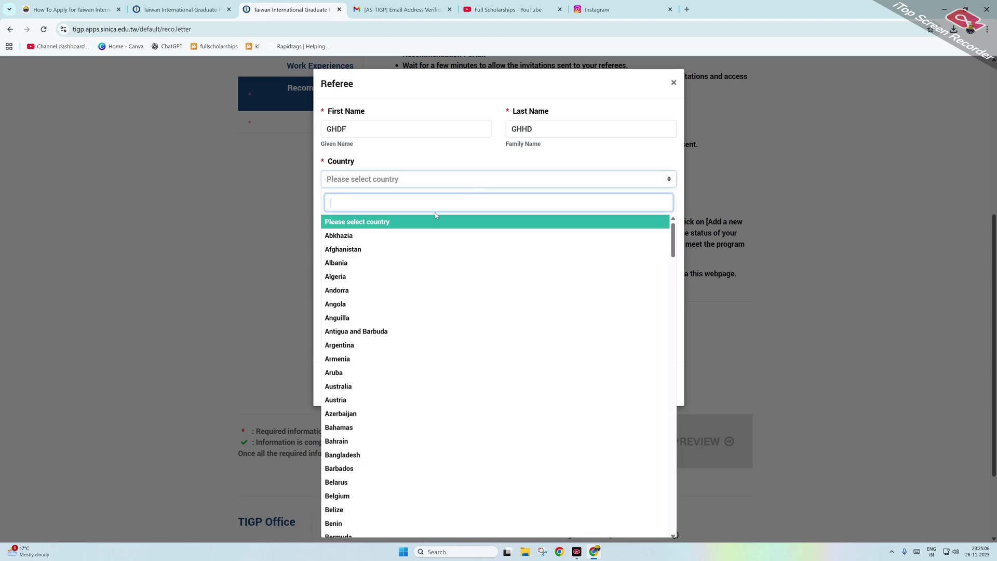
type("ind")
key("Return")
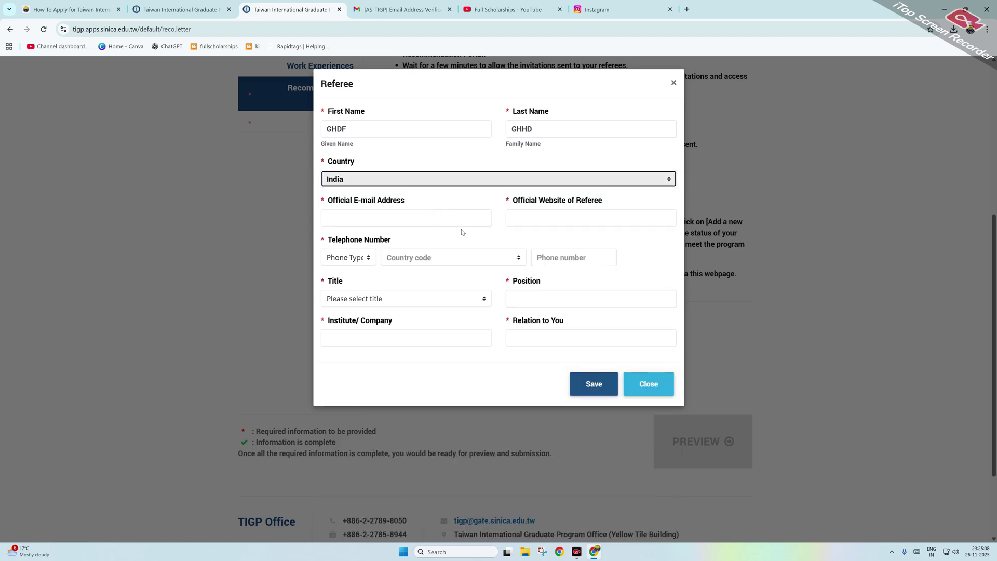
Step: Fill in the referee's e-mail address and official website
left_click(463, 210)
left_click(461, 214)
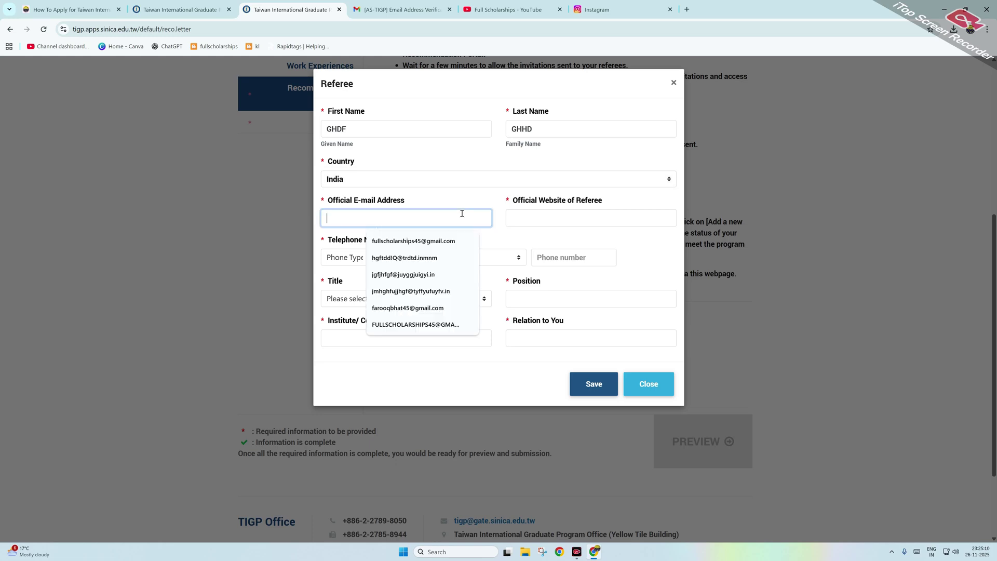
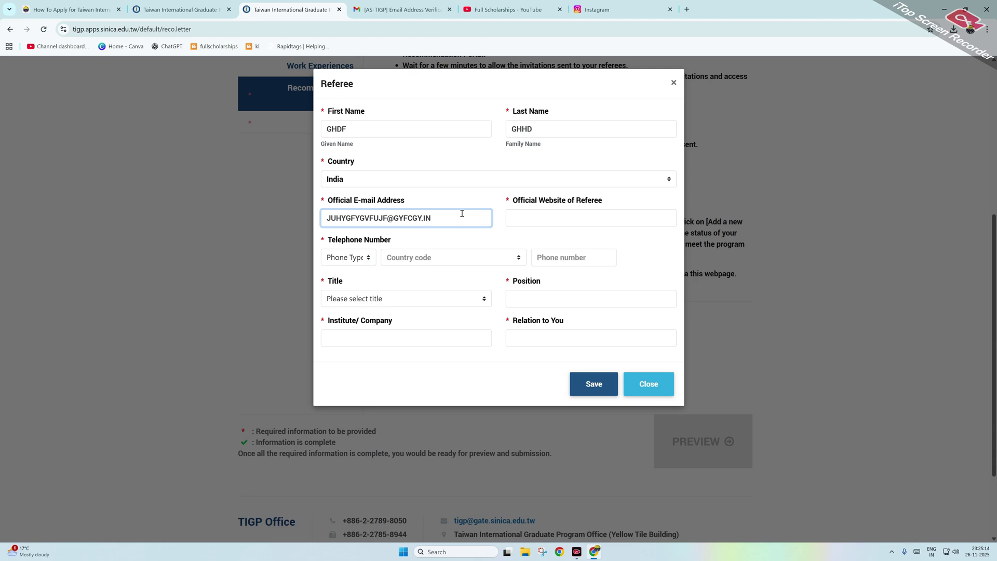
key("Tab")
type("HGFHFG")
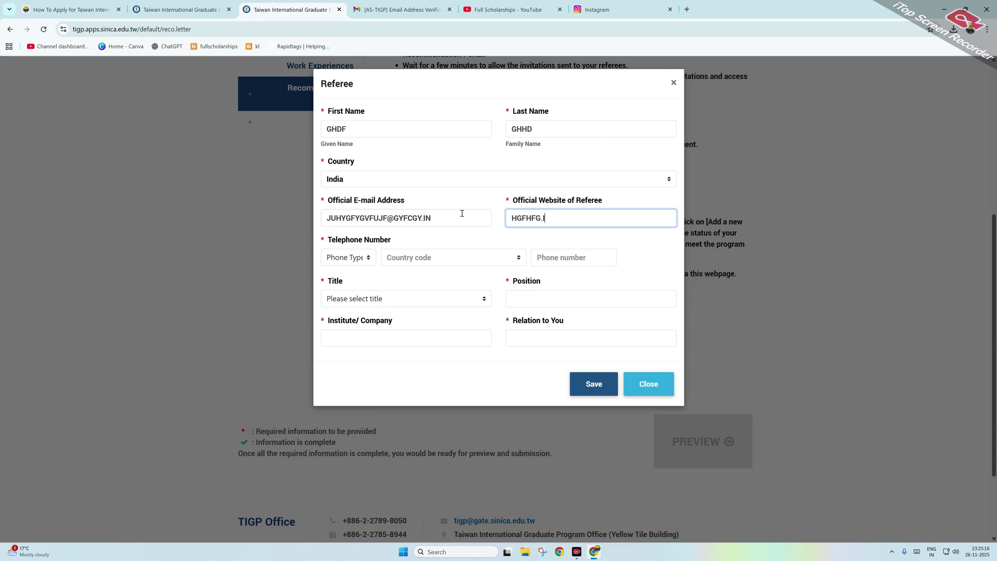
Step: Add a Mobile phone with India +91 dialing code and the referee's phone number
left_click(353, 254)
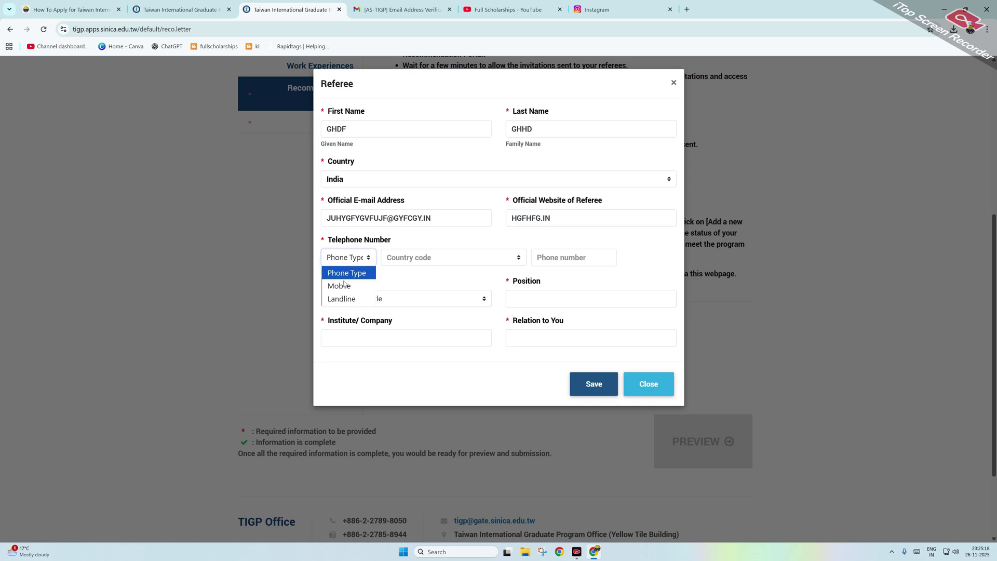
left_click(351, 286)
left_click(409, 259)
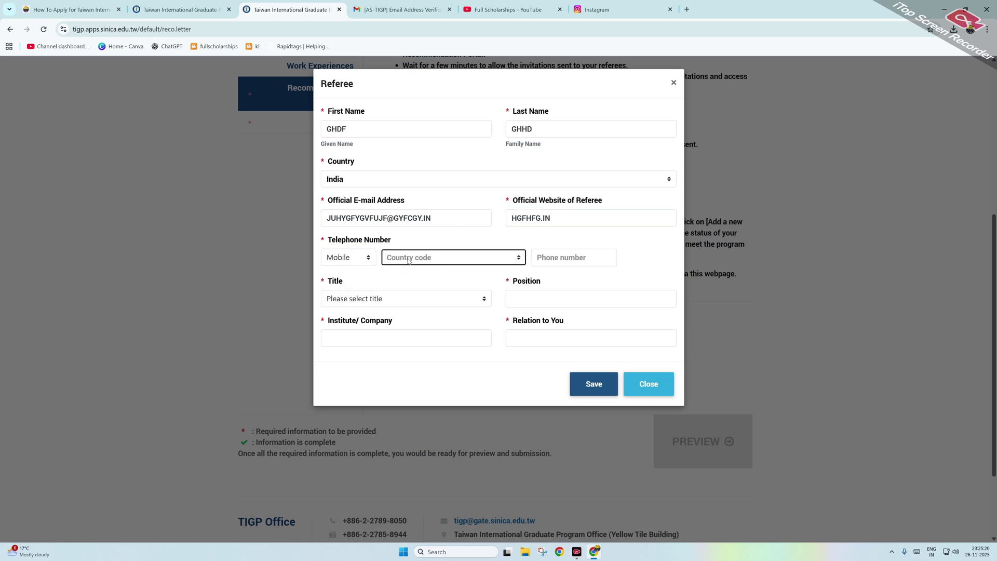
left_click(424, 261)
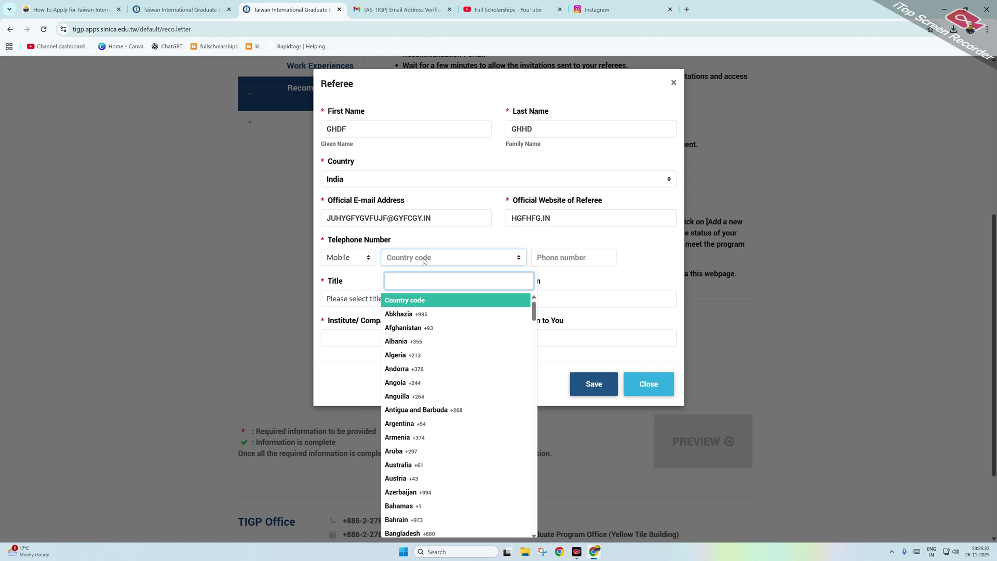
type("india")
key("Return")
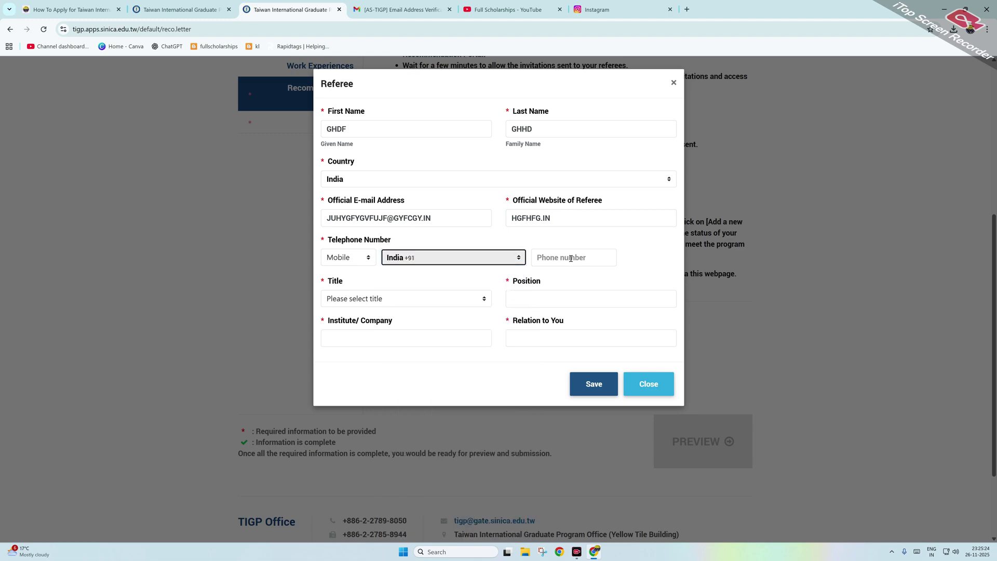
left_click(571, 258)
type("9999999999")
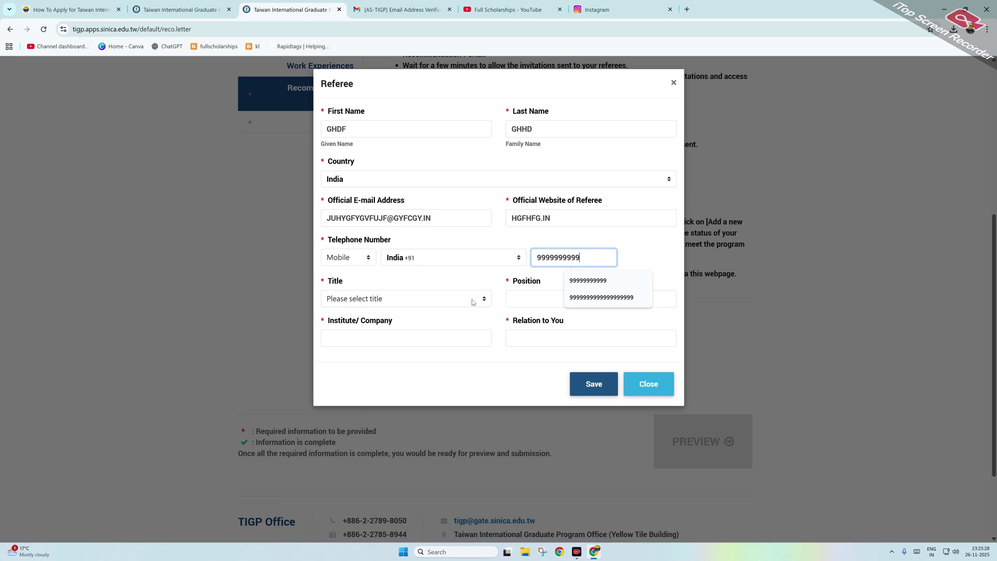
Step: Set title to Prof., fill position, institute and relation, then save the referee
left_click(475, 299)
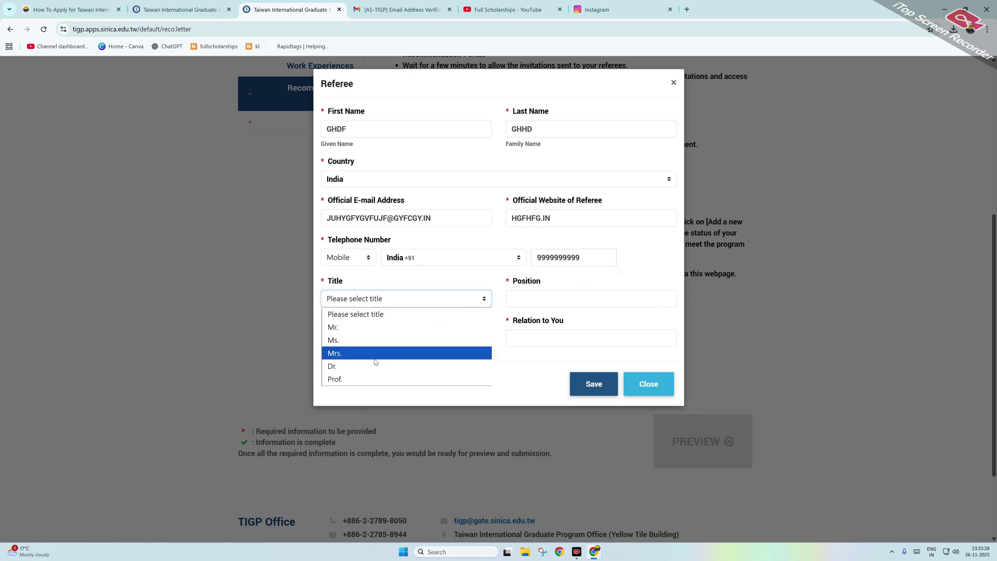
left_click(364, 381)
left_click(520, 301)
type("JYHG")
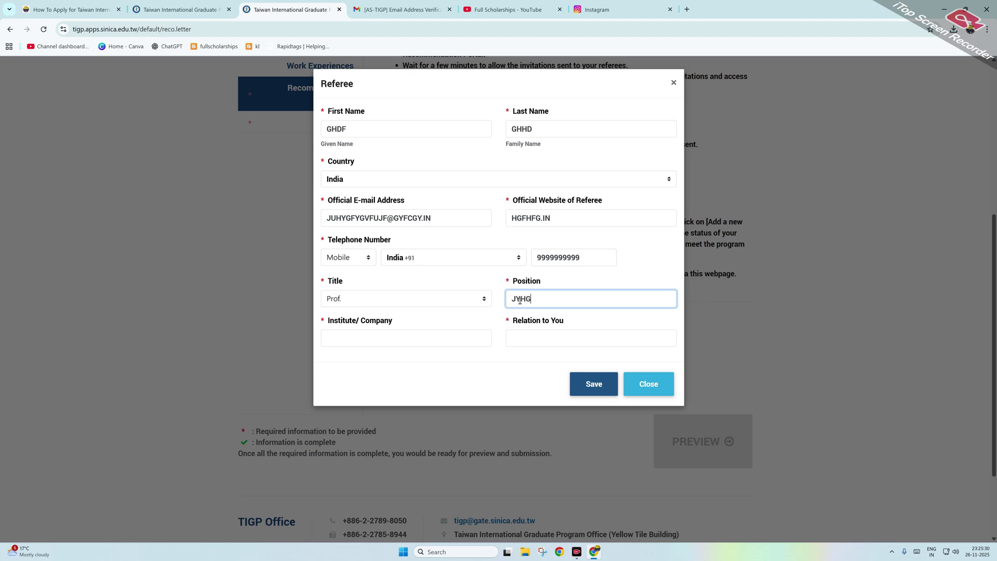
left_click(468, 345)
type("JKYUHG")
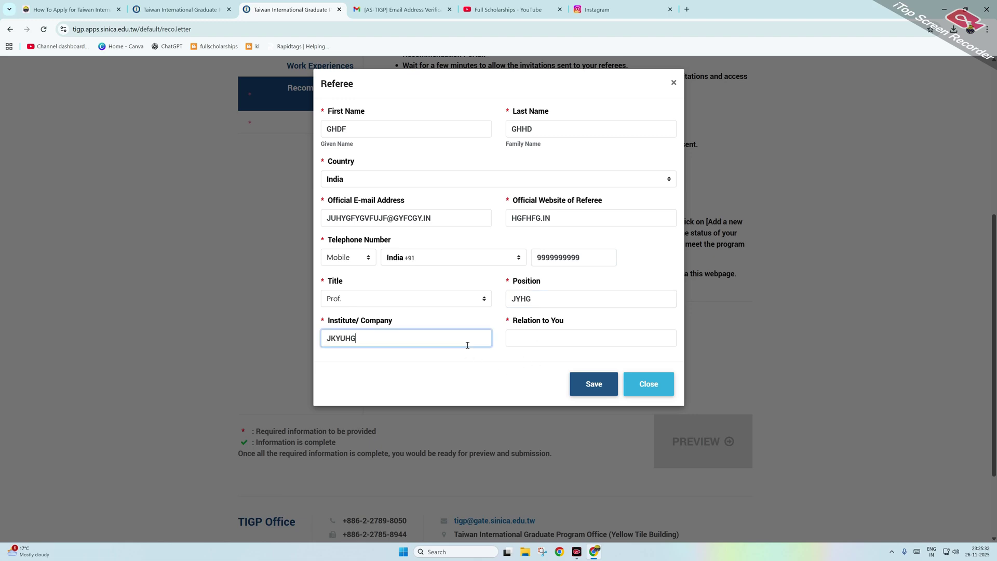
key("Tab")
type("GFCH")
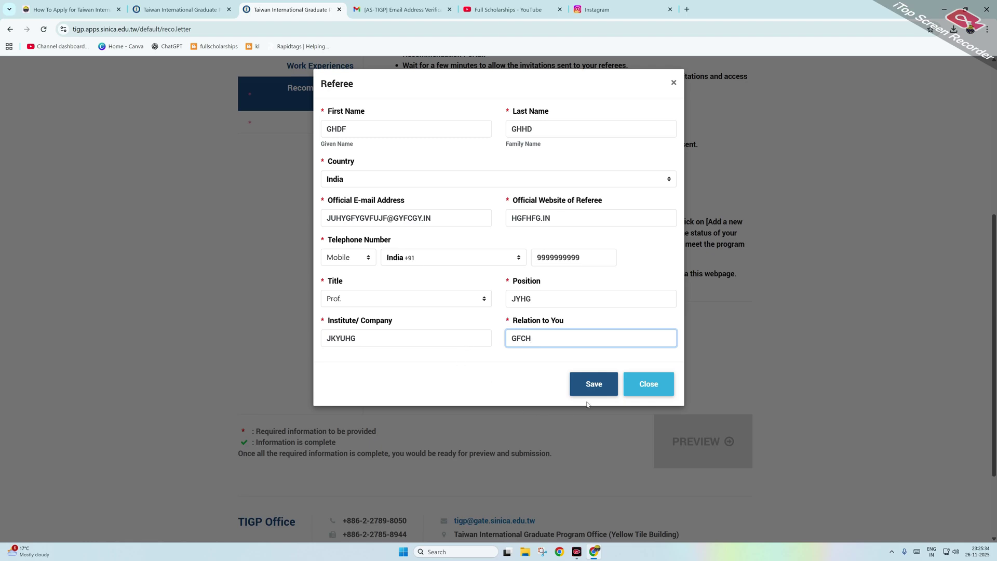
left_click(599, 387)
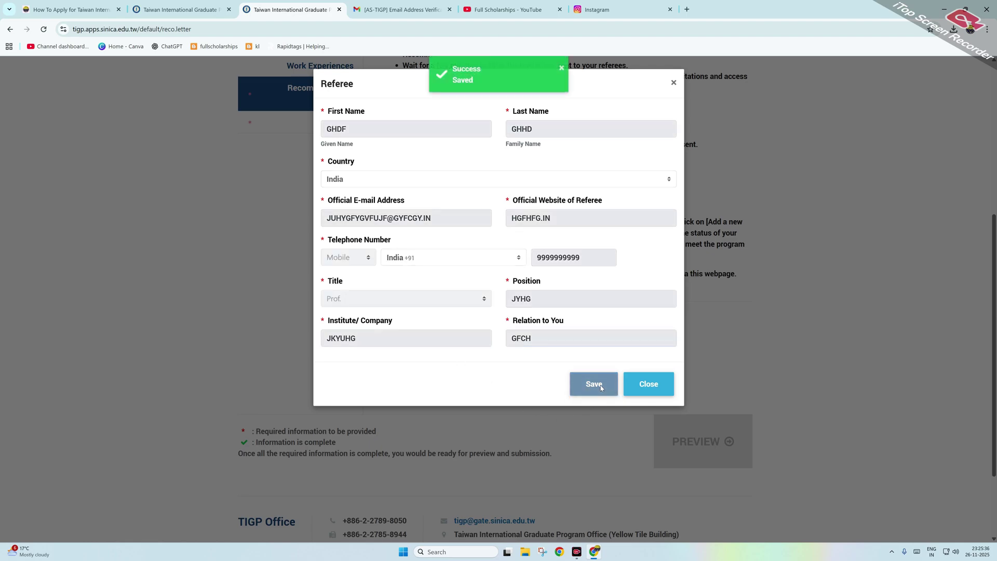
Step: Send the recommendation invitation to the first referee and confirm it
scroll(461, 371, "down", 7)
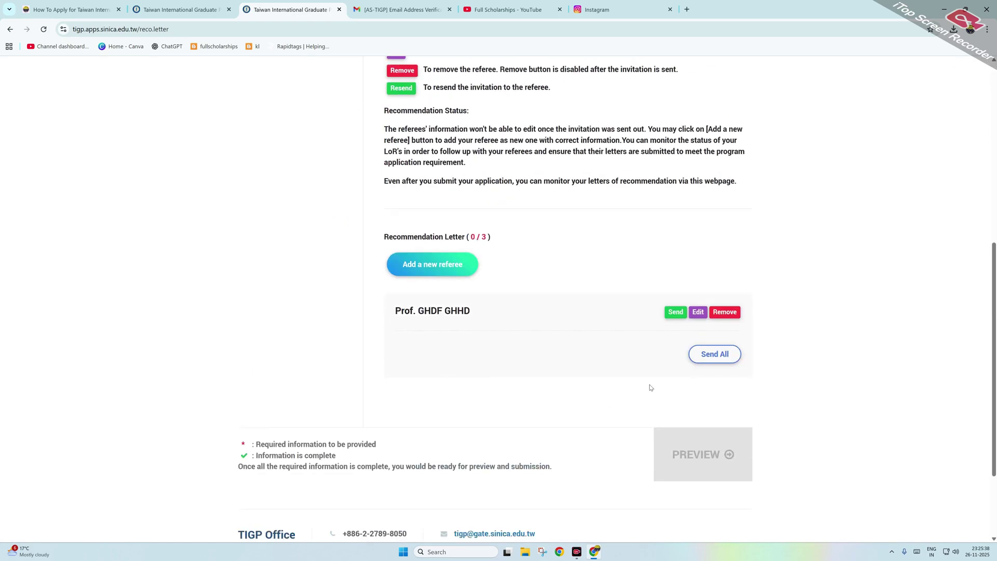
scroll(410, 301, "up", 3)
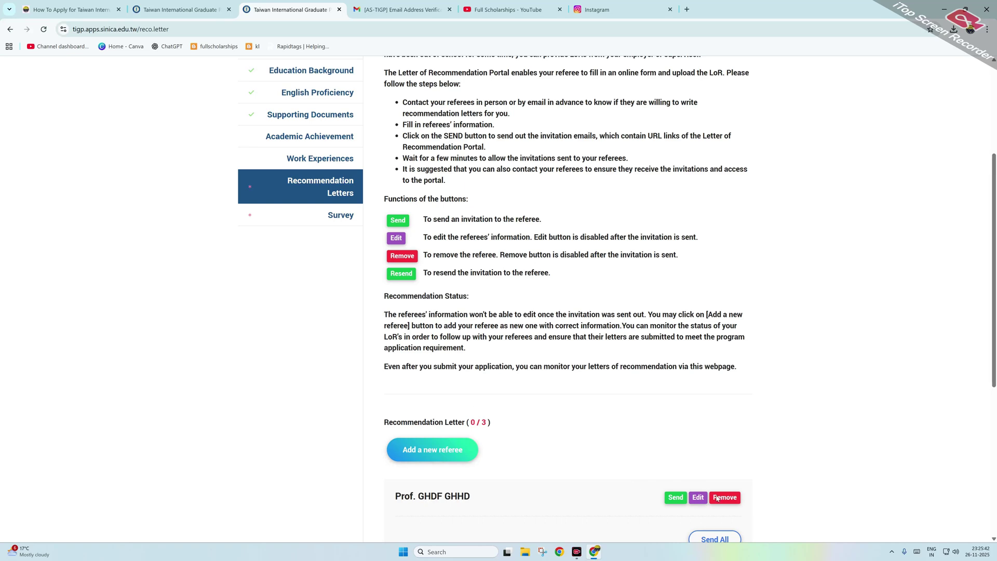
scroll(765, 529, "down", 3)
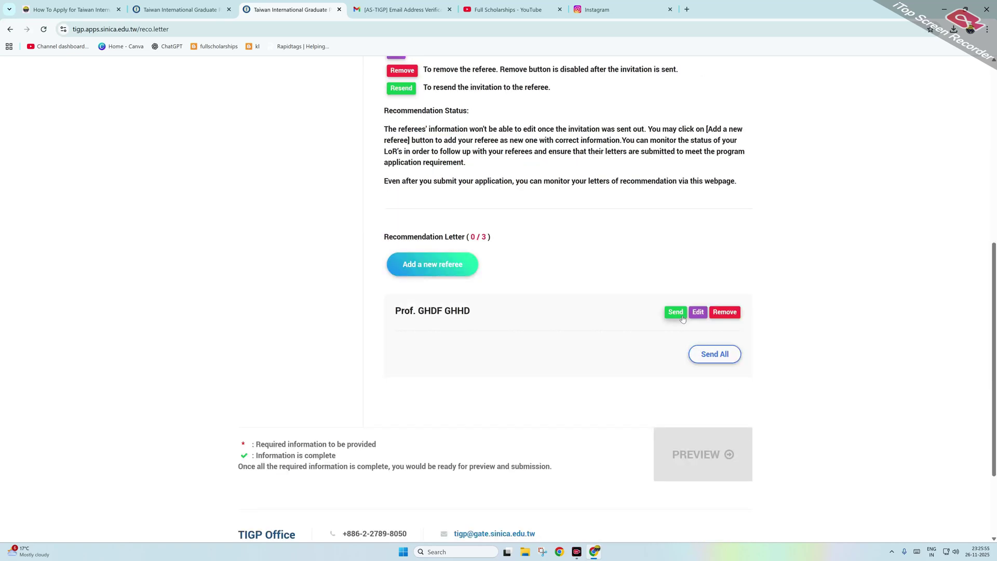
left_click(676, 312)
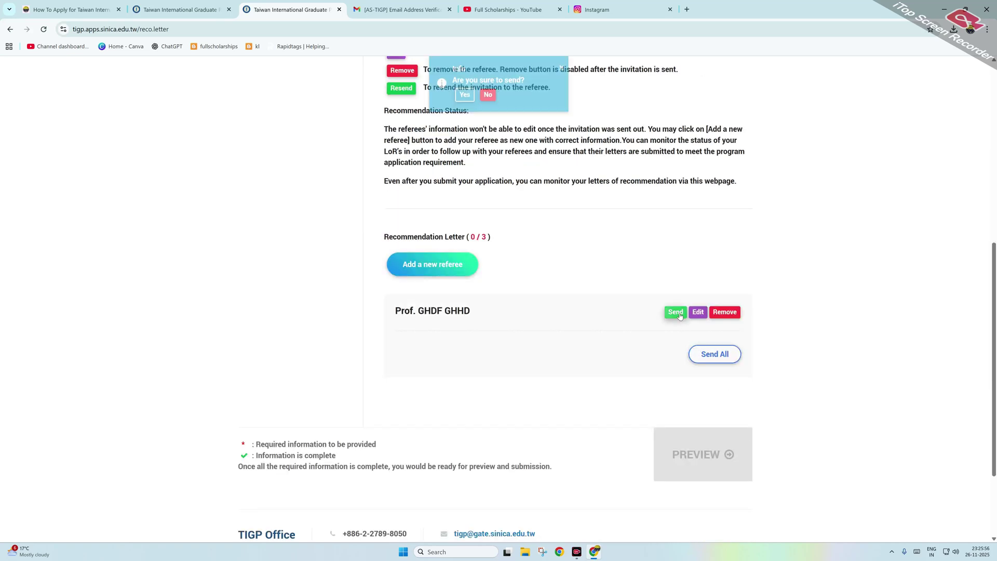
left_click(469, 96)
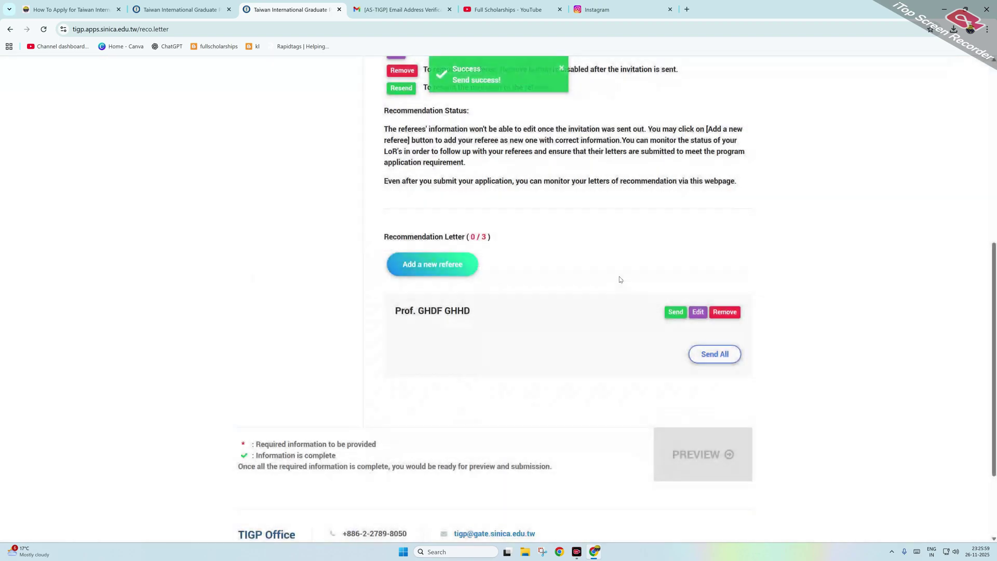
Step: Start adding another referee with Add a new referee
scroll(514, 281, "down", 5)
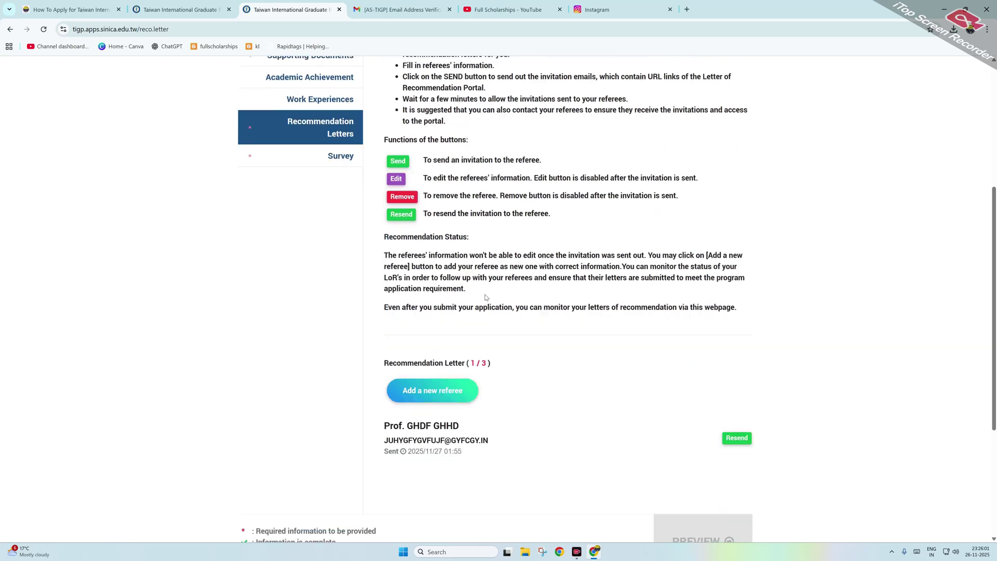
left_click(446, 356)
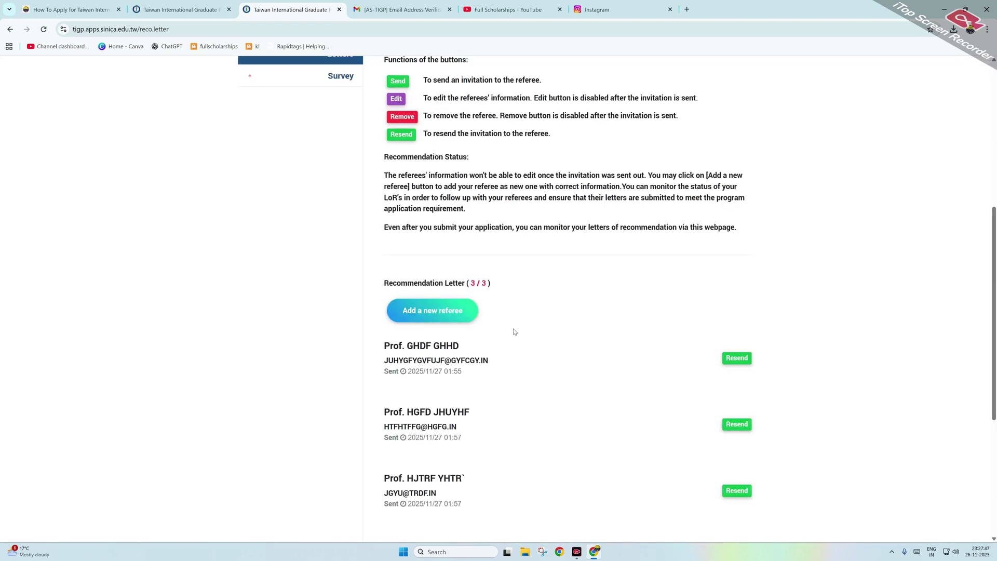
scroll(512, 330, "down", 1)
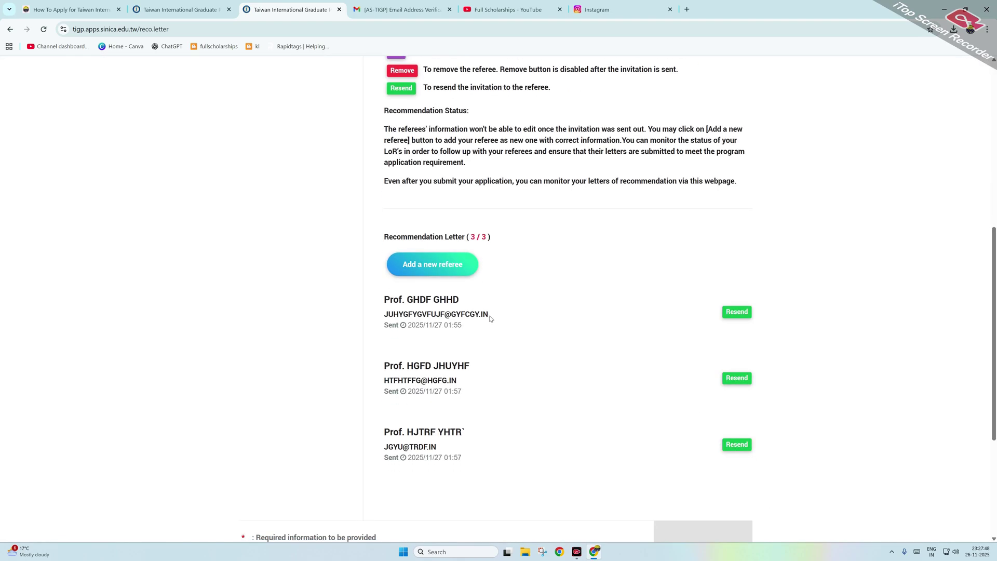
scroll(518, 288, "down", 3)
scroll(526, 269, "up", 8)
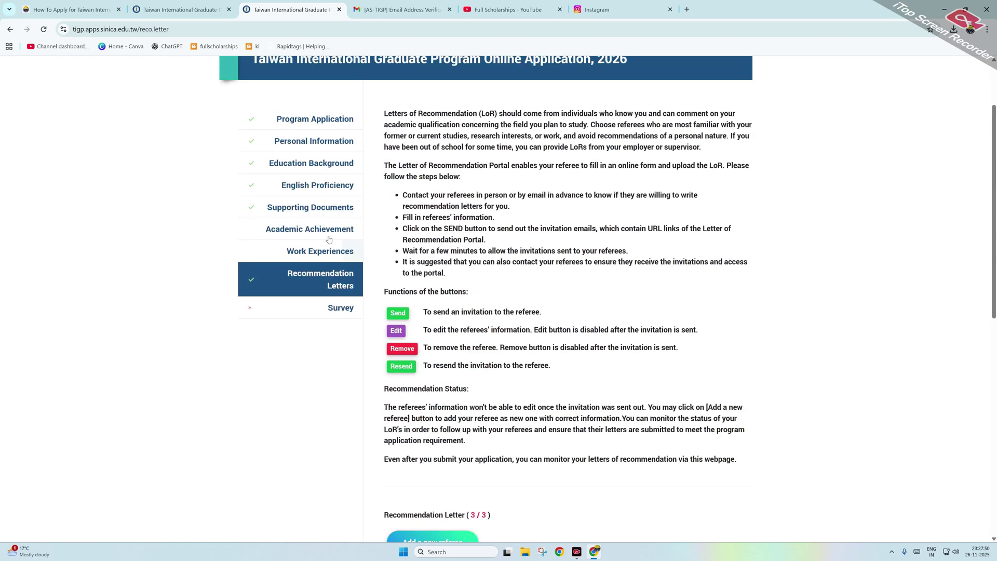
Step: Save 'Ads/ News on the internet' as the survey answer and open the application preview
left_click(318, 308)
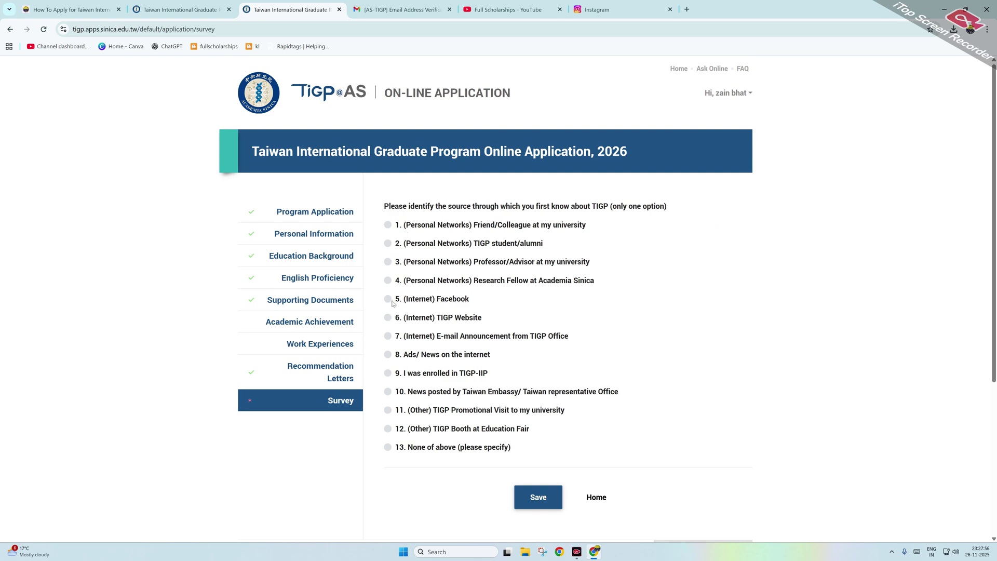
left_click(387, 355)
scroll(387, 355, "down", 2)
left_click(535, 411)
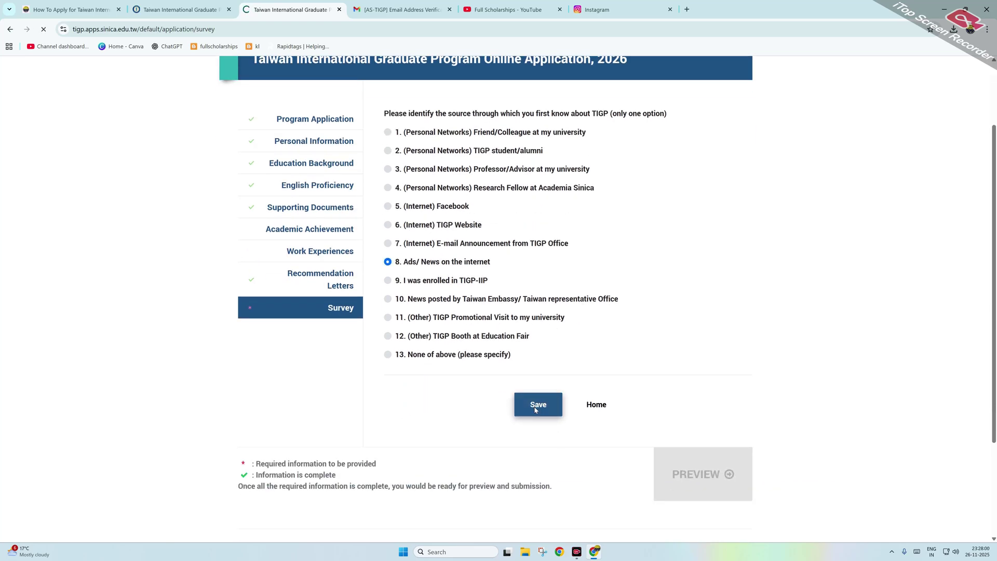
scroll(581, 385, "down", 3)
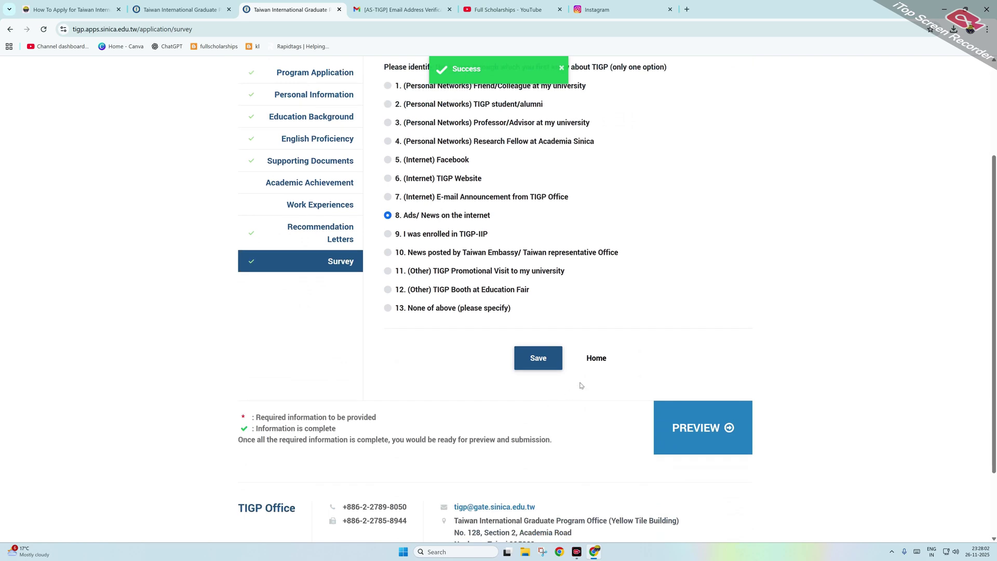
left_click(678, 420)
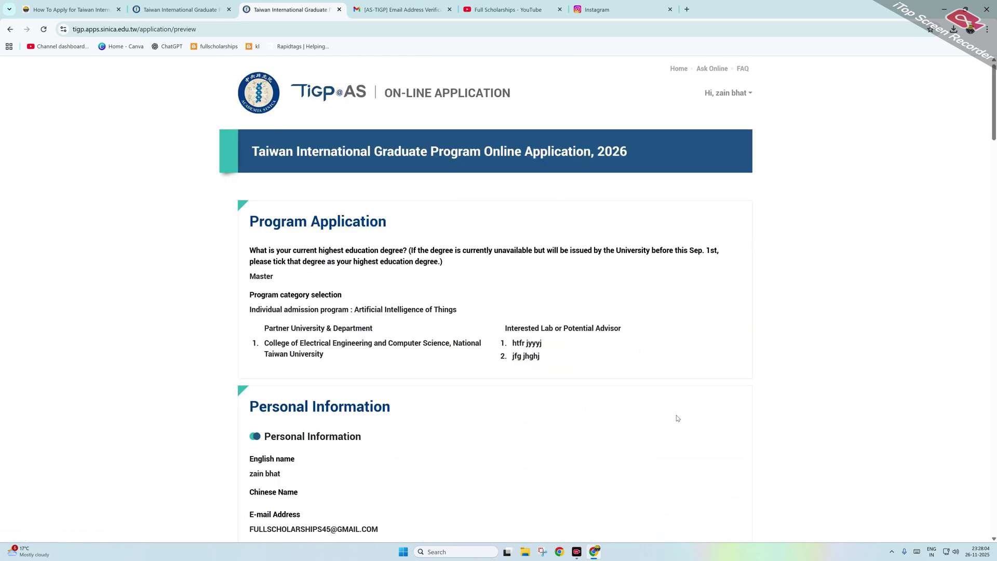
Step: Scroll through the application preview down to EDIT and SUBMIT, then back to the top
scroll(542, 318, "down", 20)
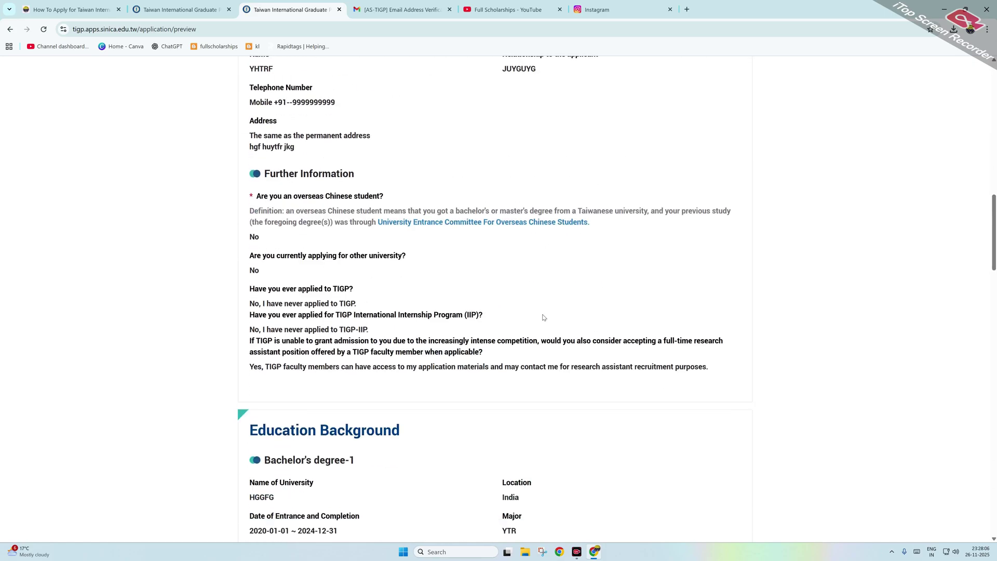
scroll(545, 318, "down", 20)
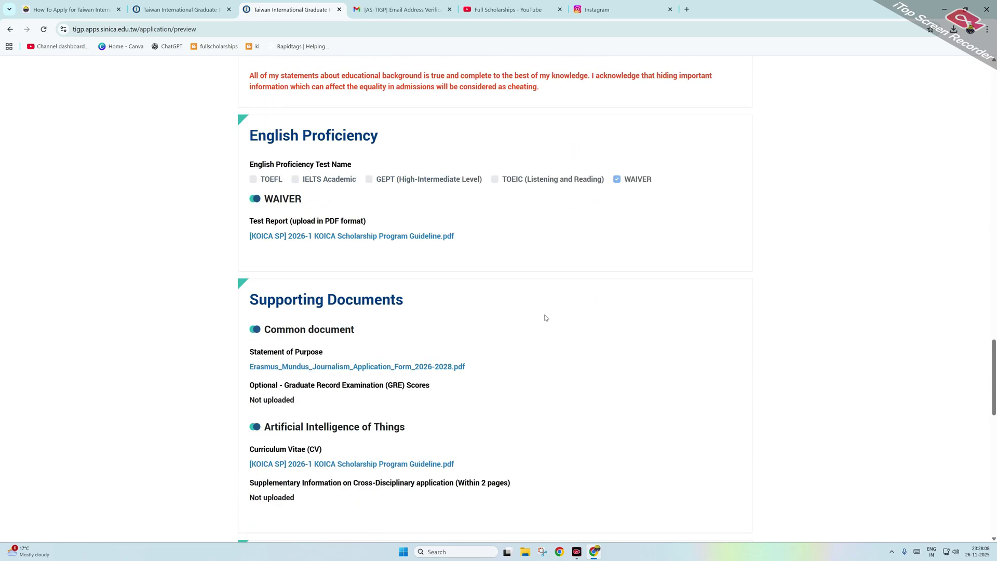
scroll(545, 317, "down", 10)
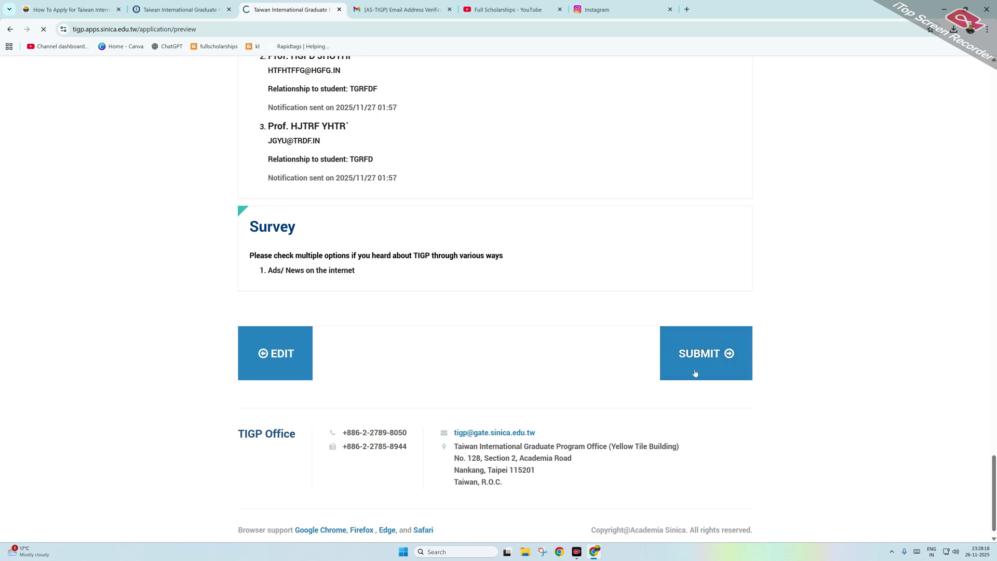
scroll(650, 331, "up", 3)
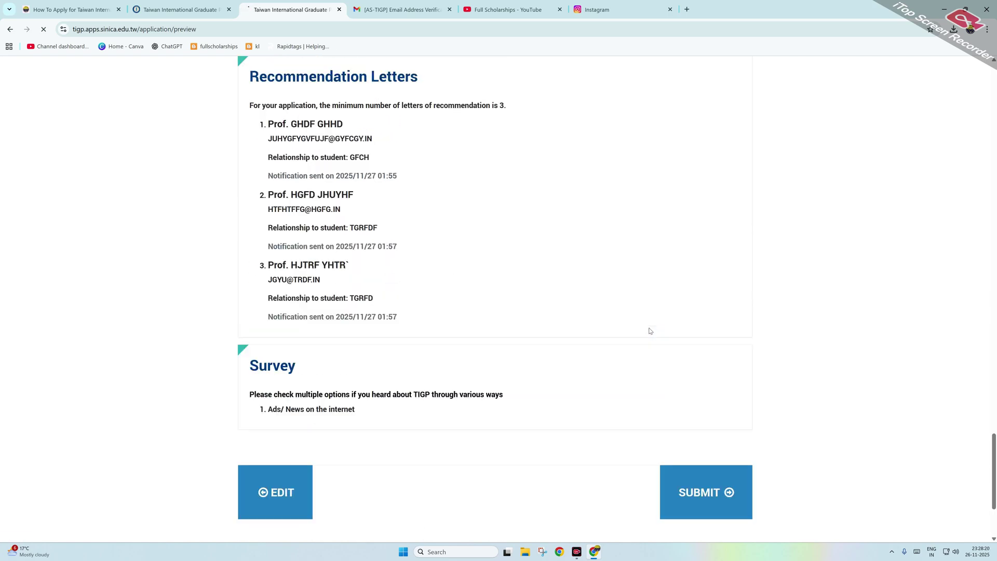
scroll(650, 330, "up", 3)
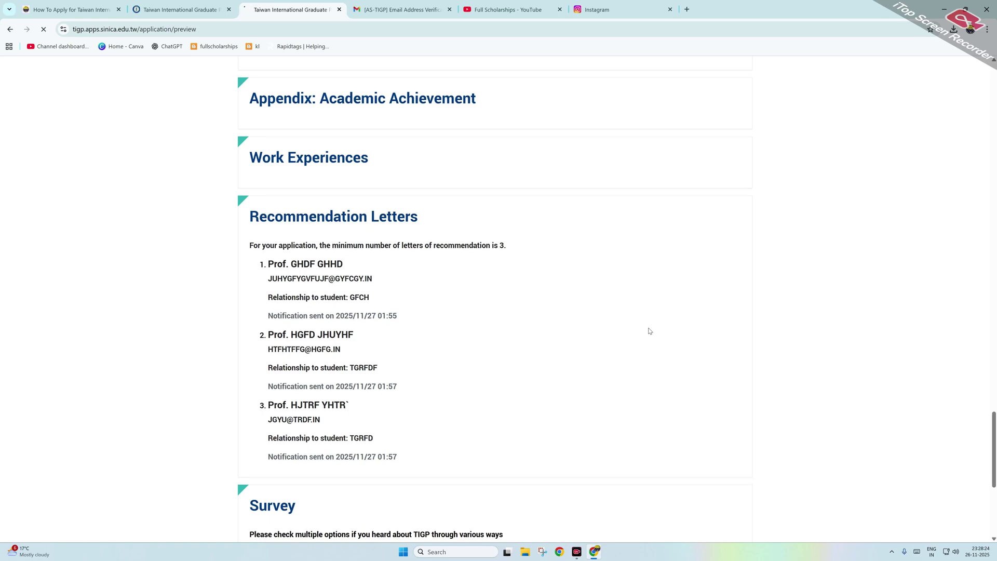
scroll(650, 331, "up", 13)
scroll(650, 331, "up", 7)
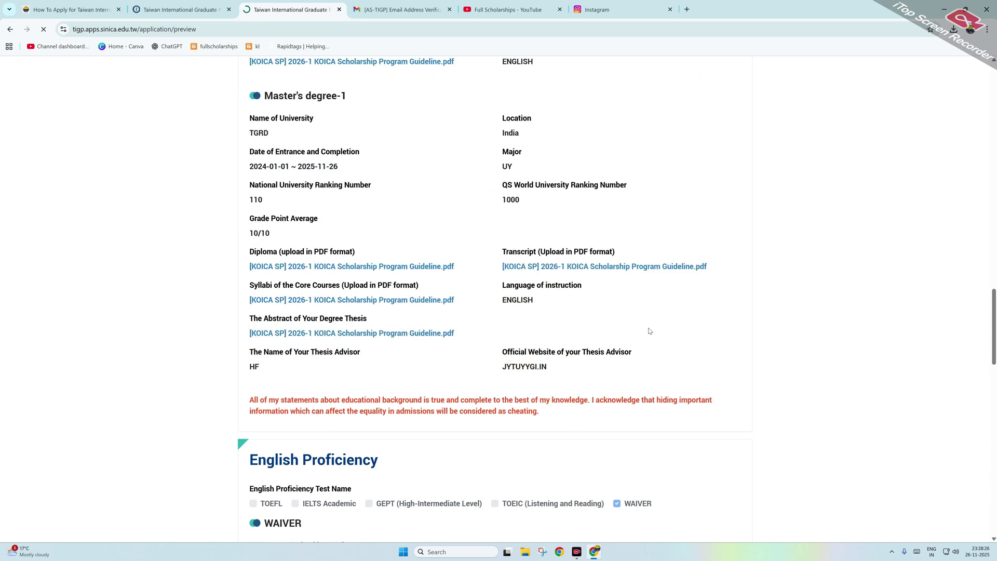
scroll(650, 331, "up", 15)
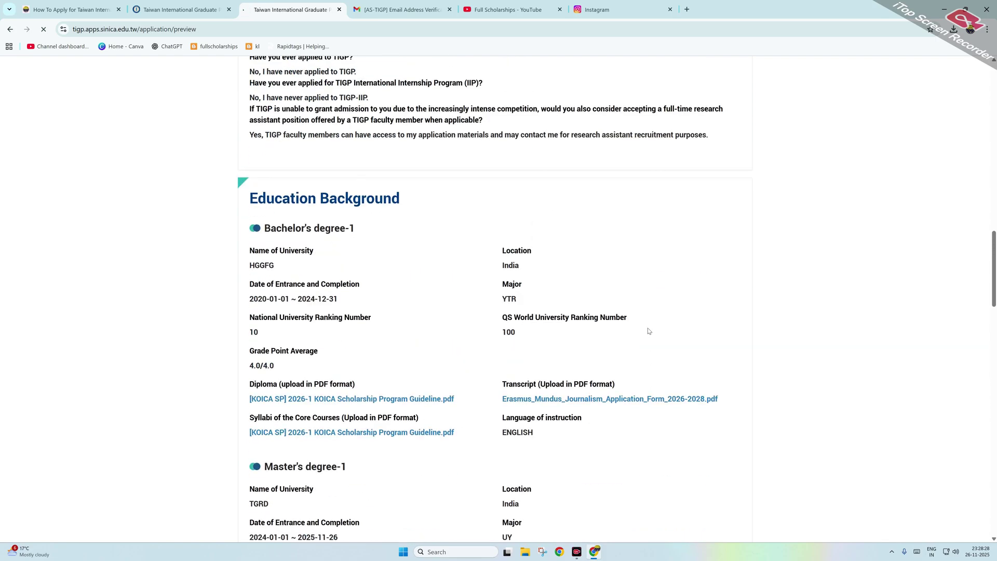
scroll(649, 331, "up", 11)
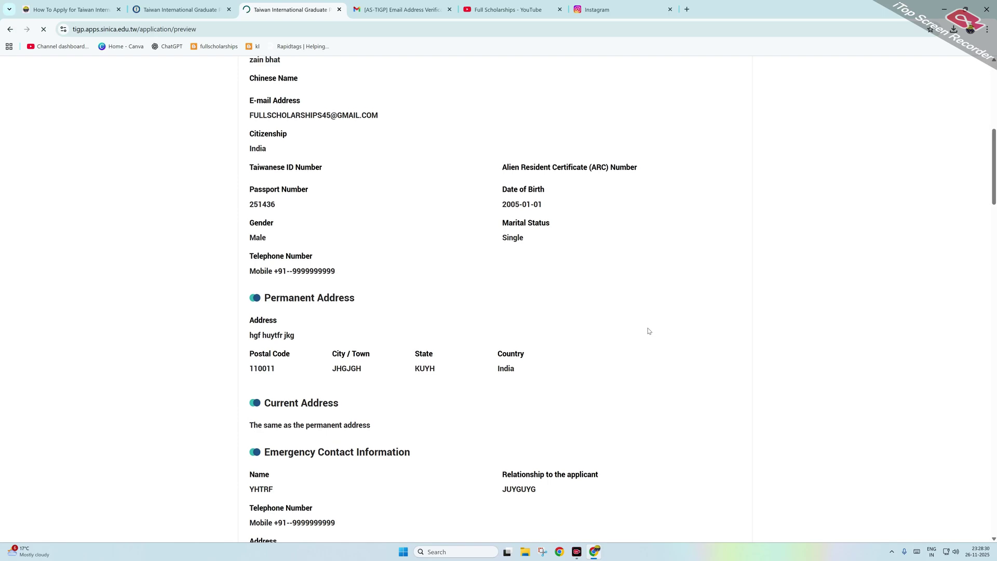
scroll(649, 330, "up", 3)
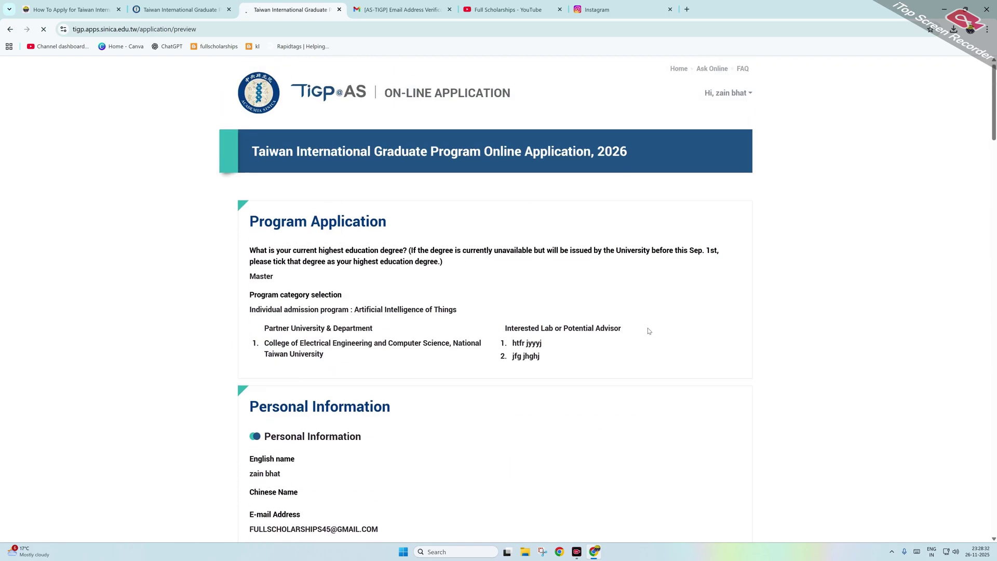
scroll(655, 310, "down", 7)
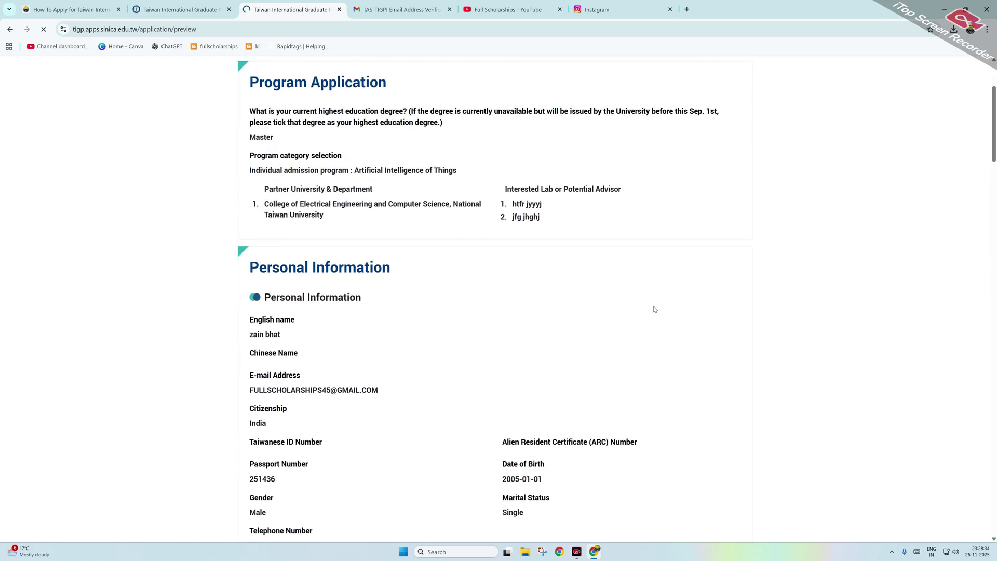